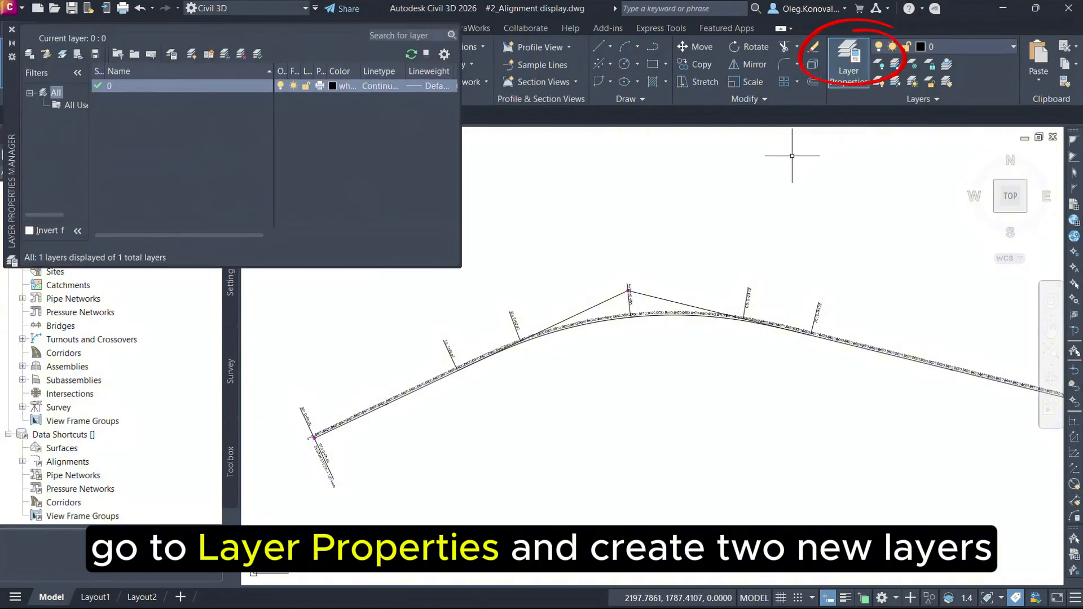
Step: Create two new layers in the drawing and name the first one Alignment.Axis
click(192, 54)
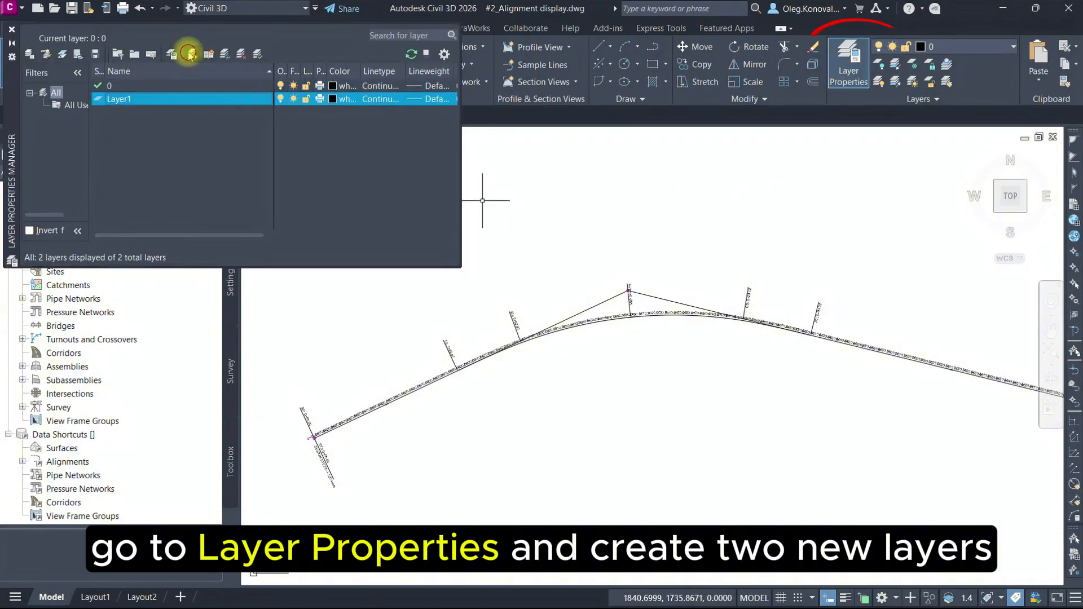
click(192, 54)
click(163, 99)
click(164, 99)
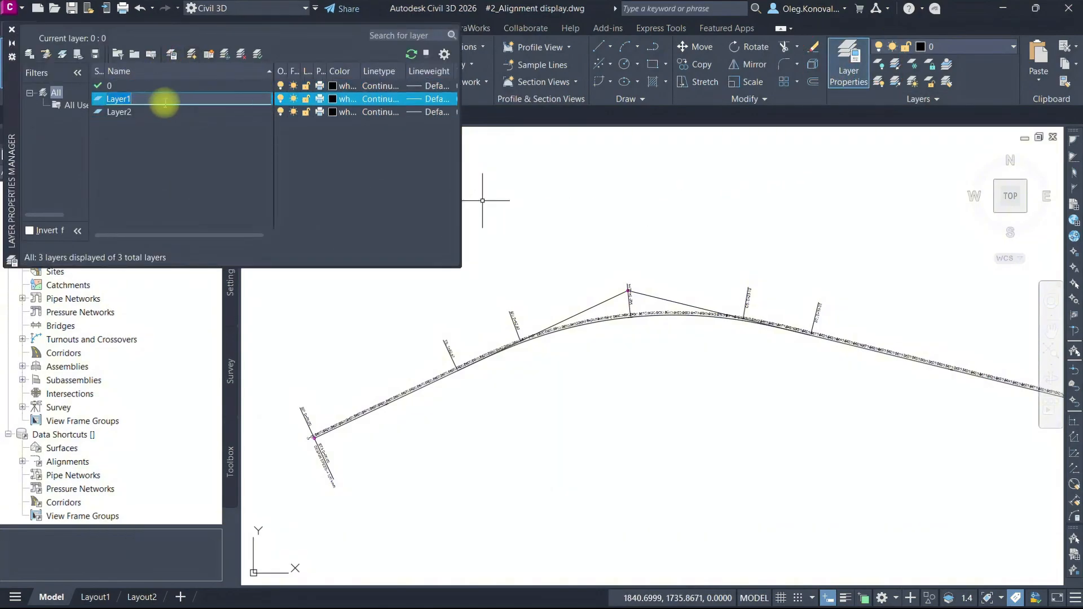
text(Alignmen)
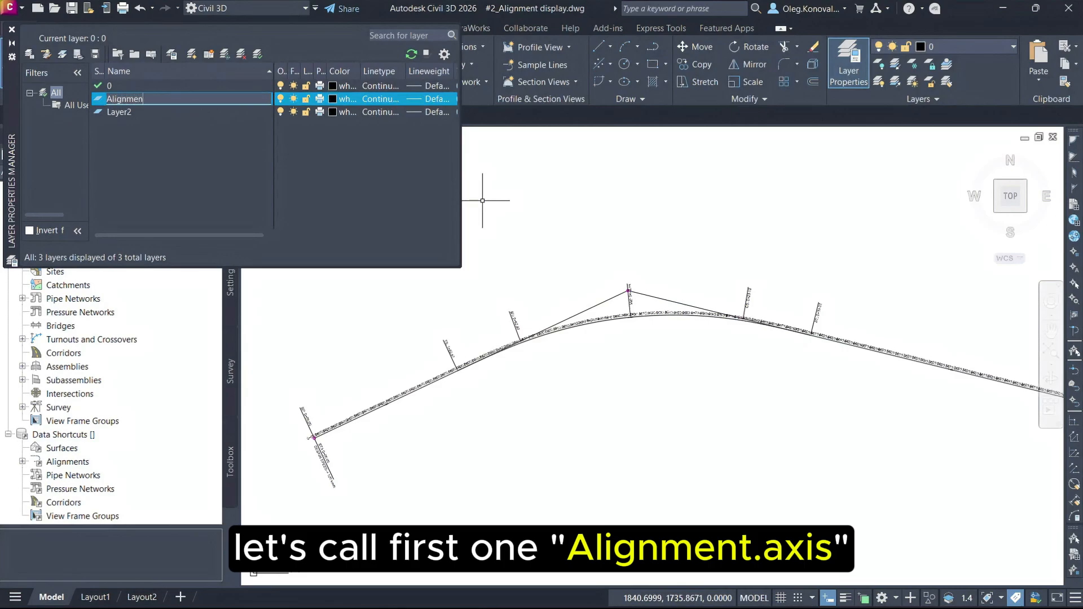
text(t.Axis)
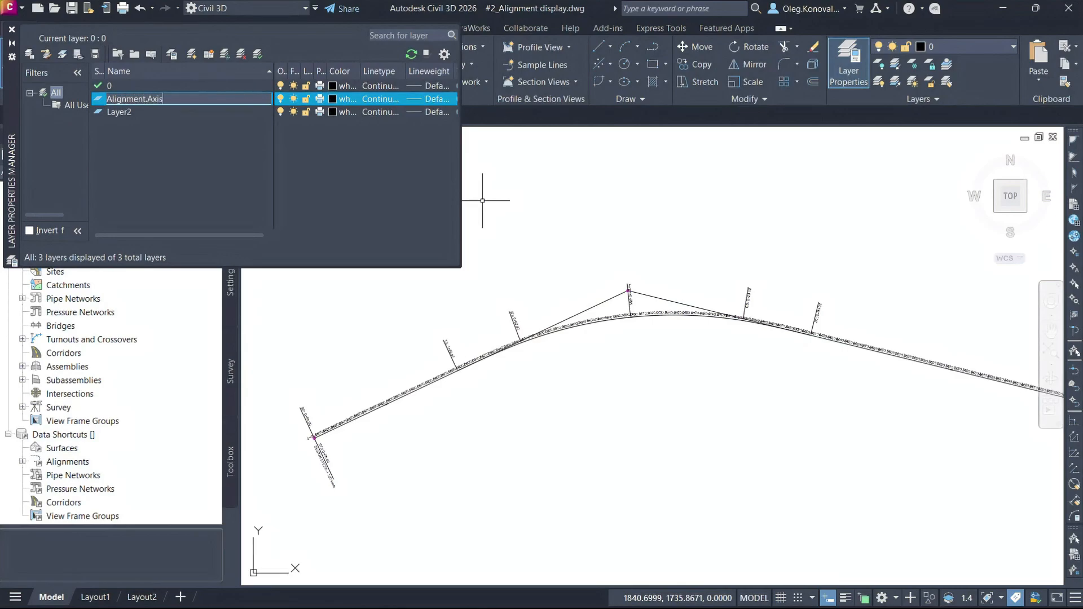
key(Return)
Step: Rename the second new layer as Alignment.Labels and close the layer manager
click(174, 111)
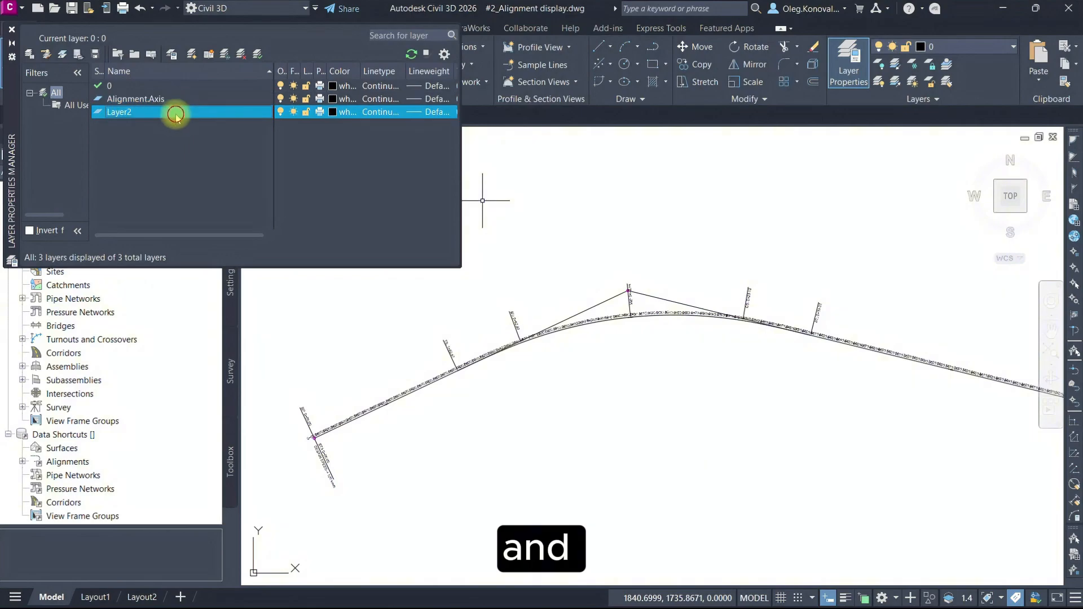
click(215, 116)
text(Al)
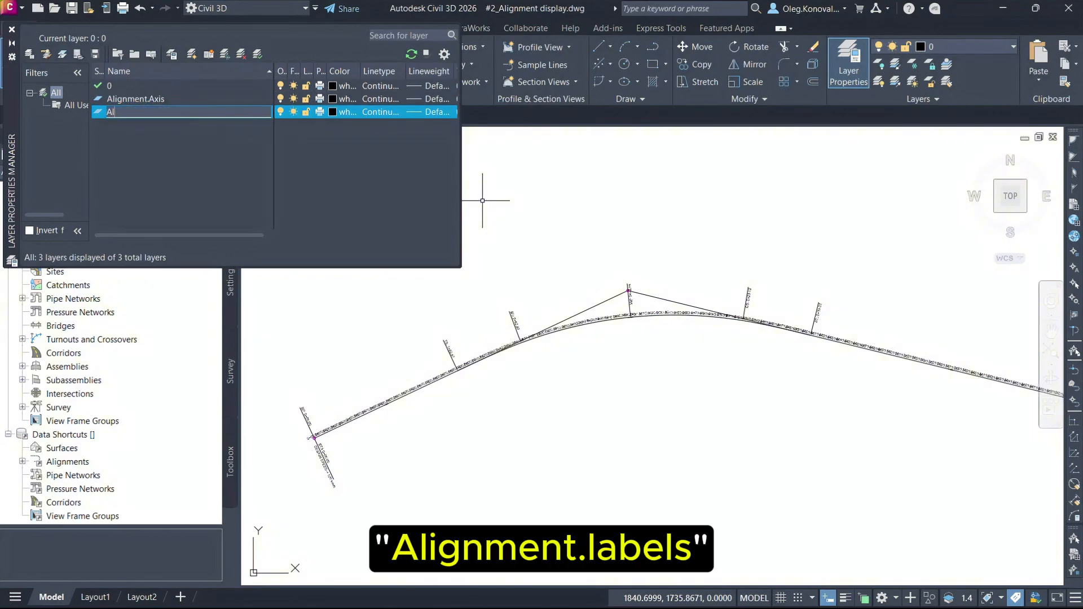
text(ignment.Labels)
click(188, 116)
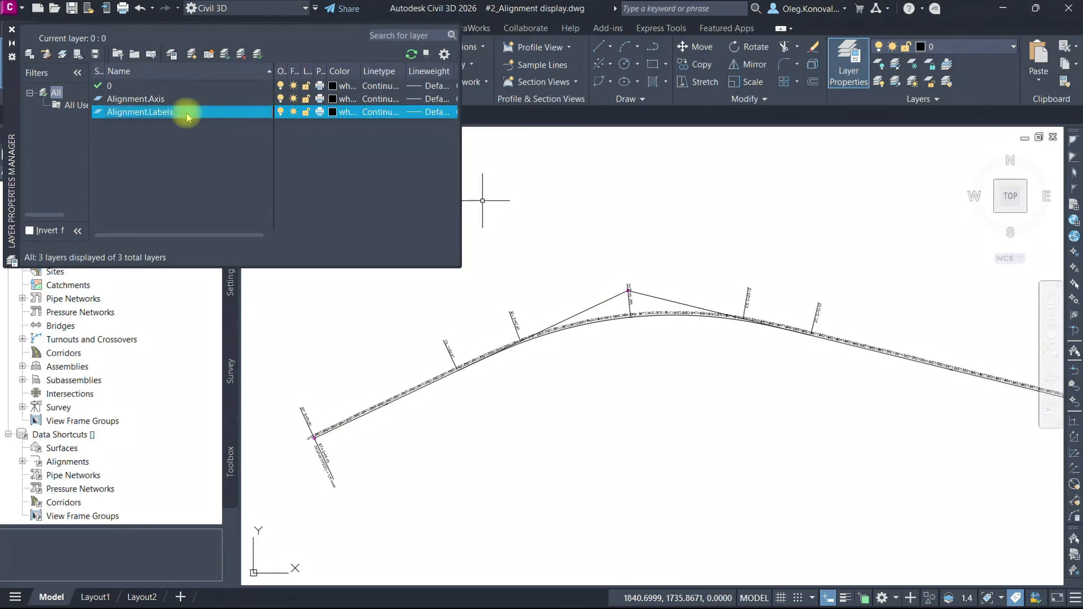
click(12, 29)
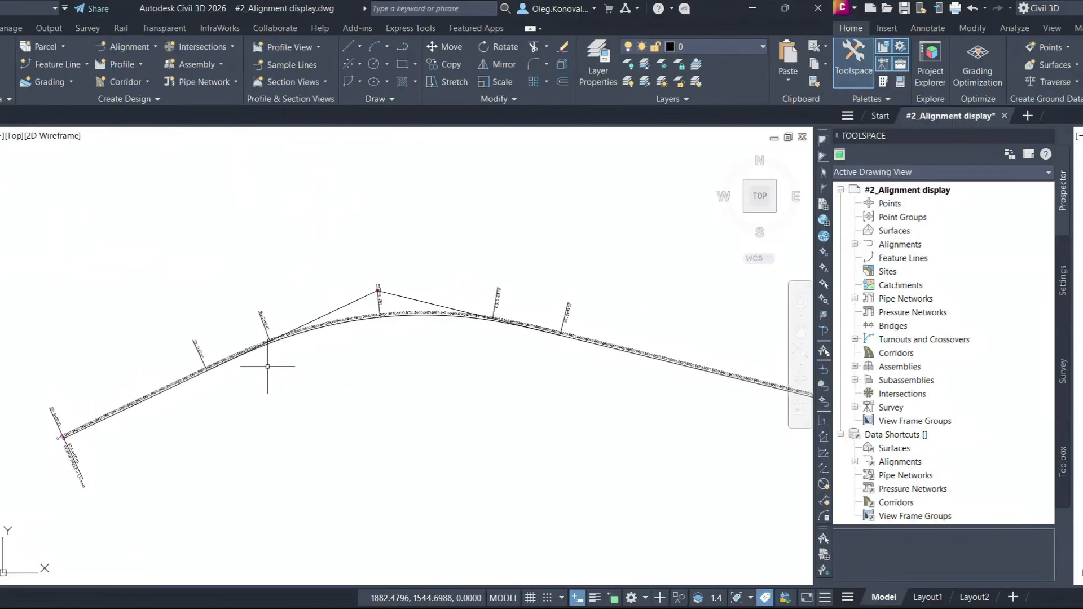
Step: Remove all label types from the alignment's label set, including stations, geometry points, station equations and design speeds
click(286, 337)
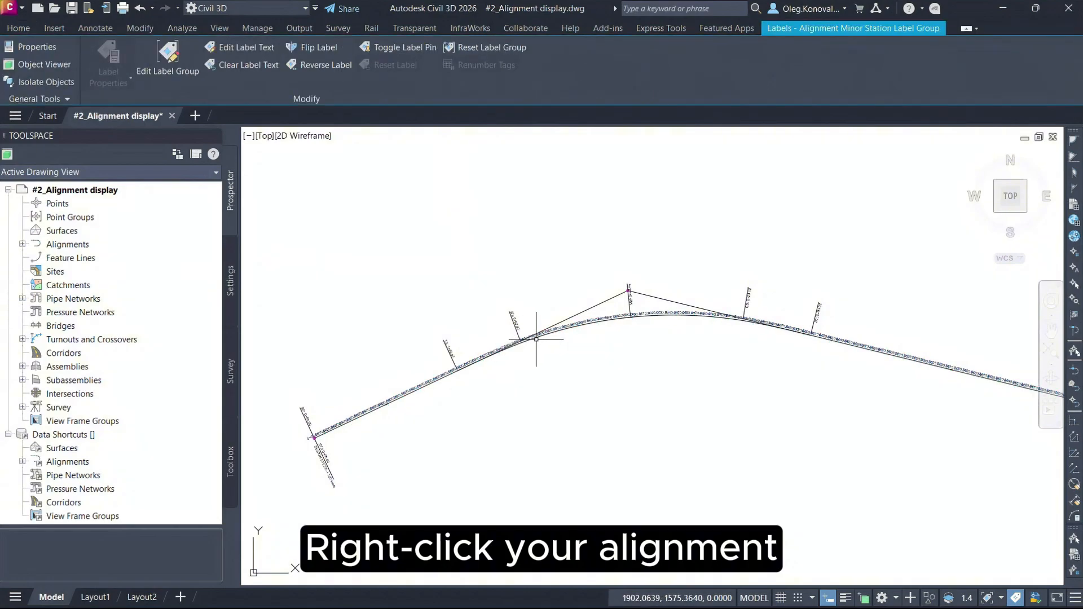
right_click(535, 339)
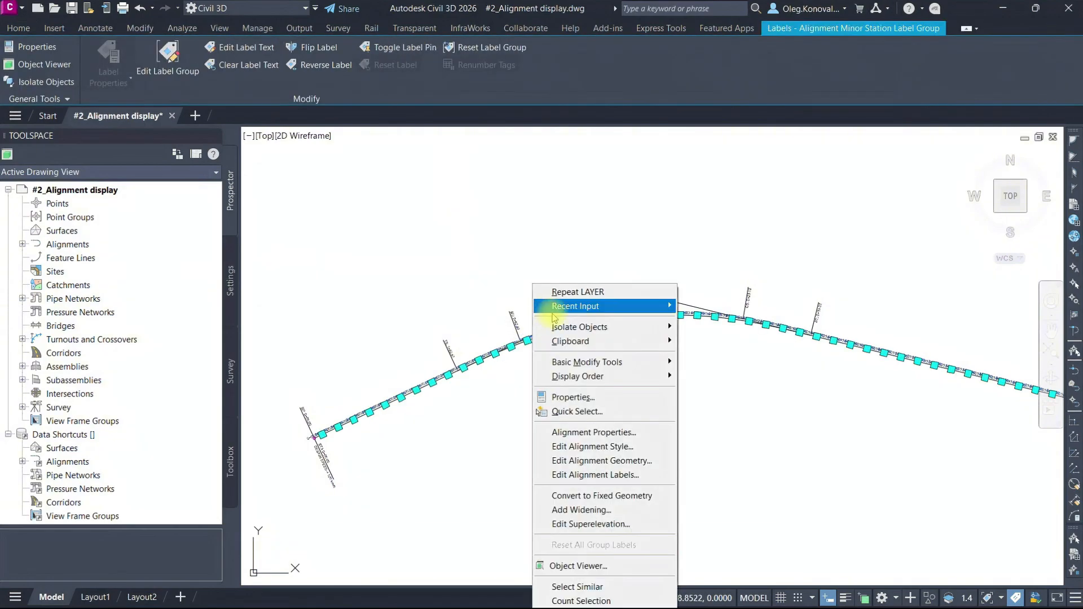
click(625, 475)
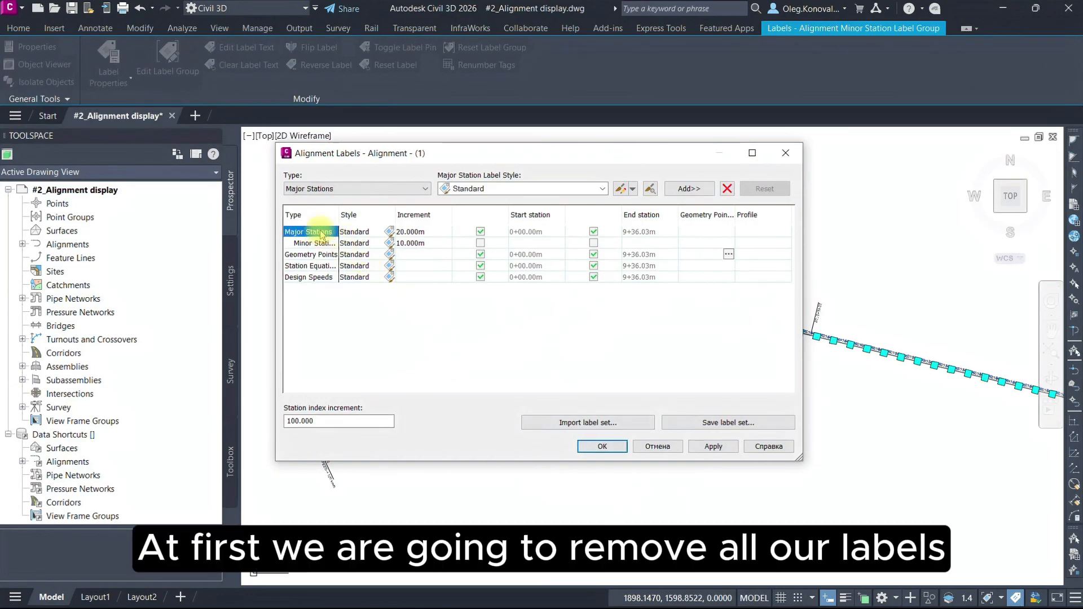
click(726, 189)
click(726, 190)
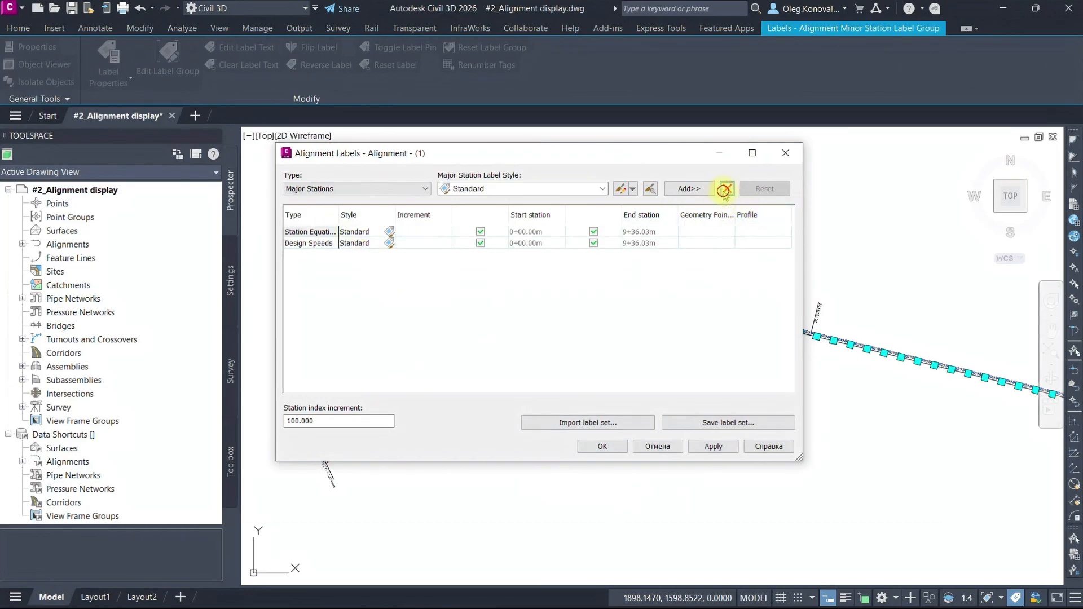
click(726, 190)
click(726, 189)
click(604, 446)
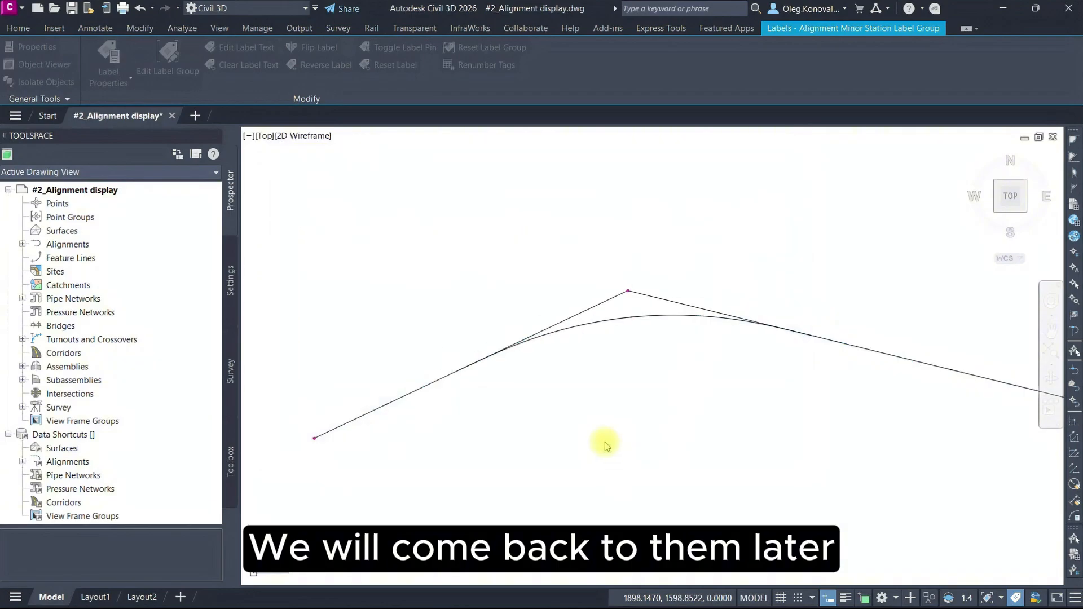
Step: Edit the alignment's Standard style and assign its plan display components, from Line through Warning Symbol, to the Alignment.Axis layer
middle_drag(556, 320, 585, 311)
scroll(576, 317, up, 6)
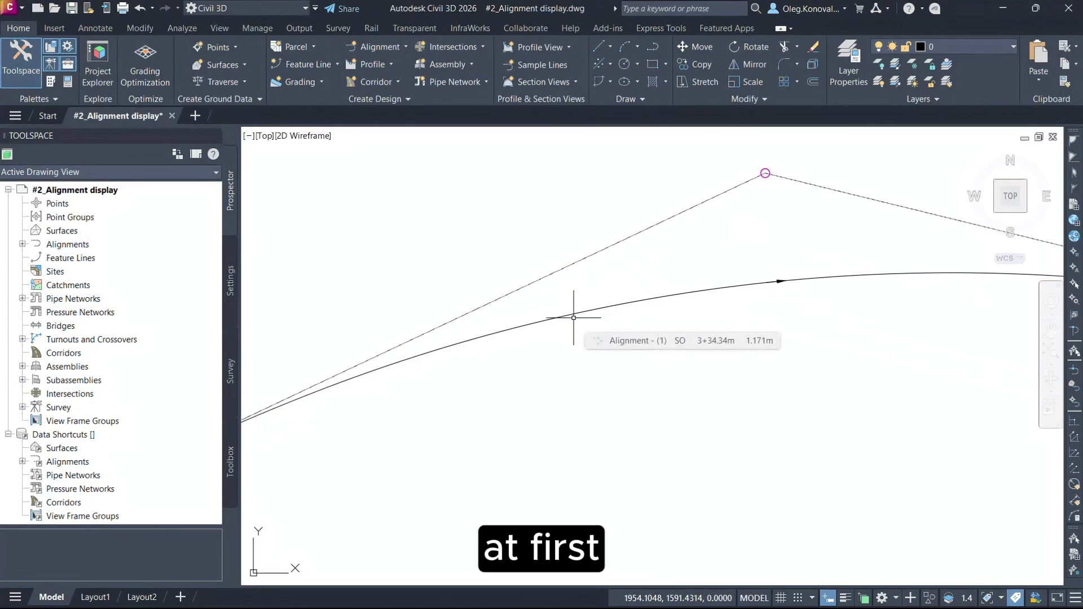
click(574, 314)
right_click(661, 297)
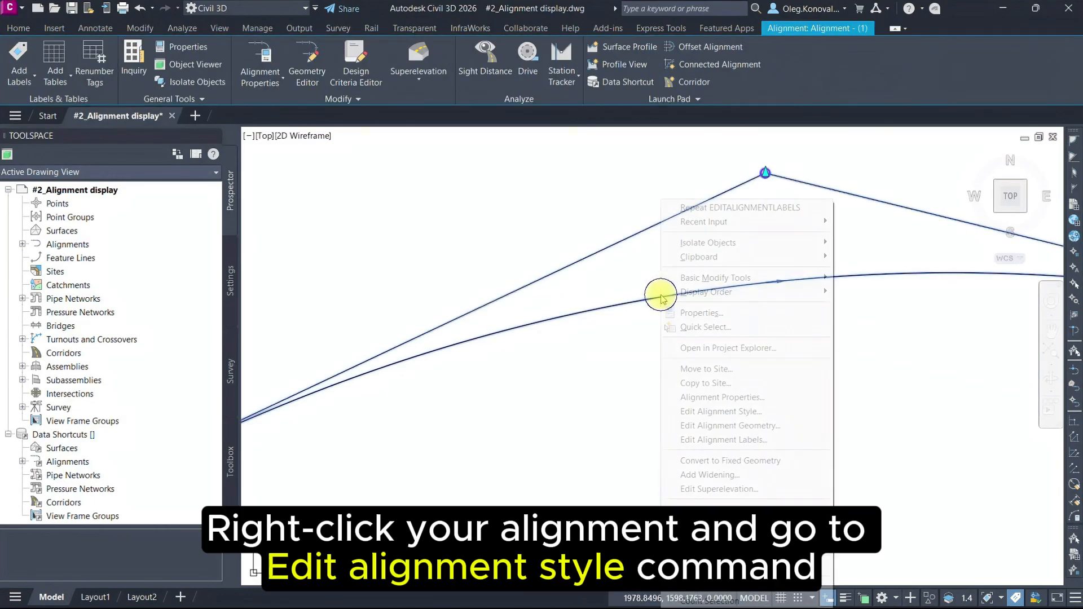
click(727, 411)
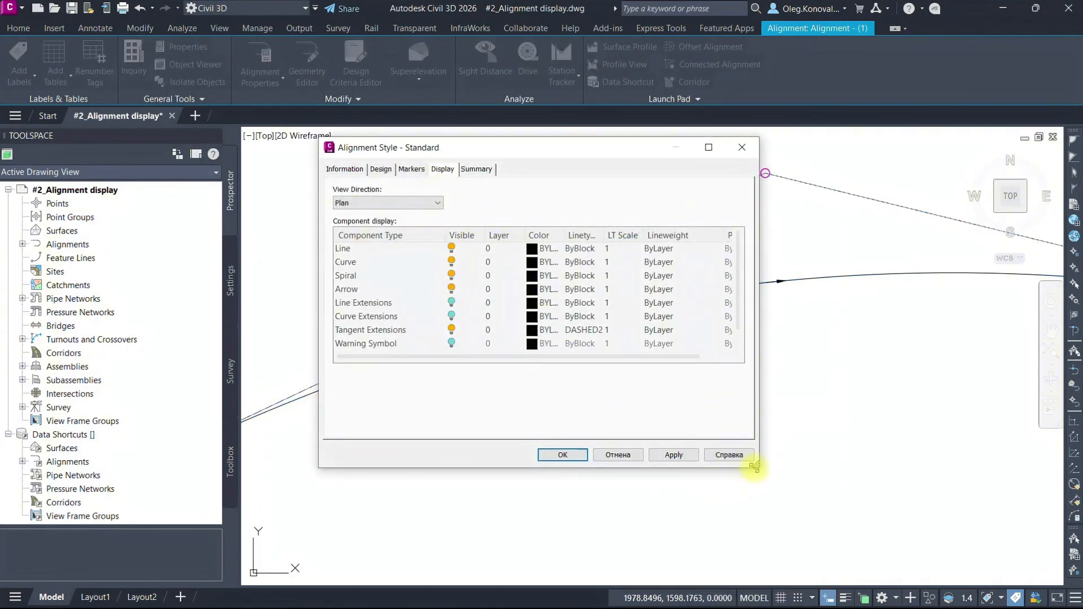
drag(756, 466, 844, 524)
click(387, 348)
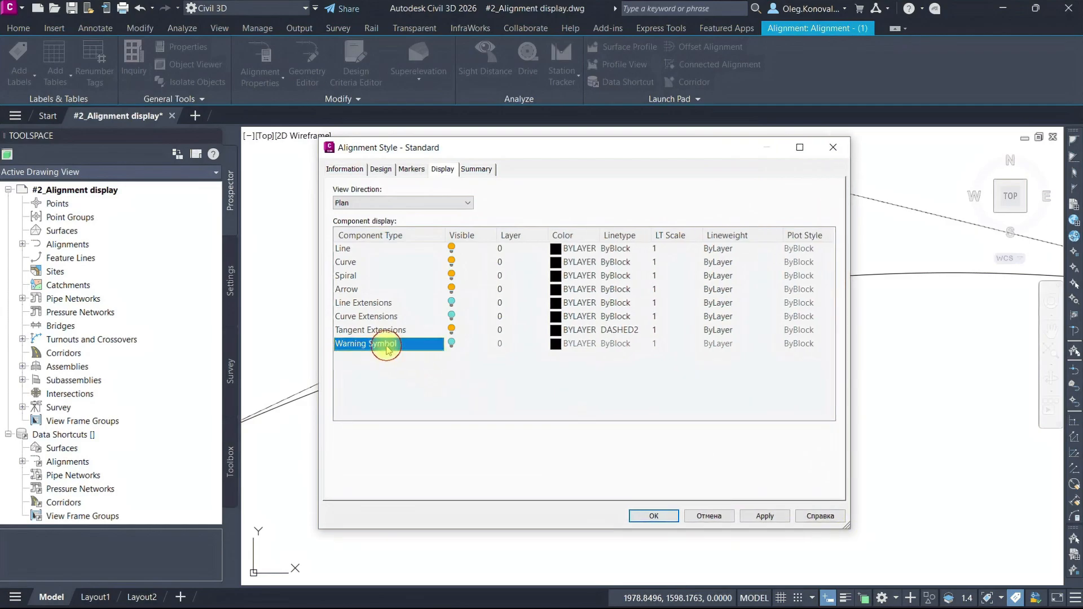
shift+click(354, 251)
click(504, 251)
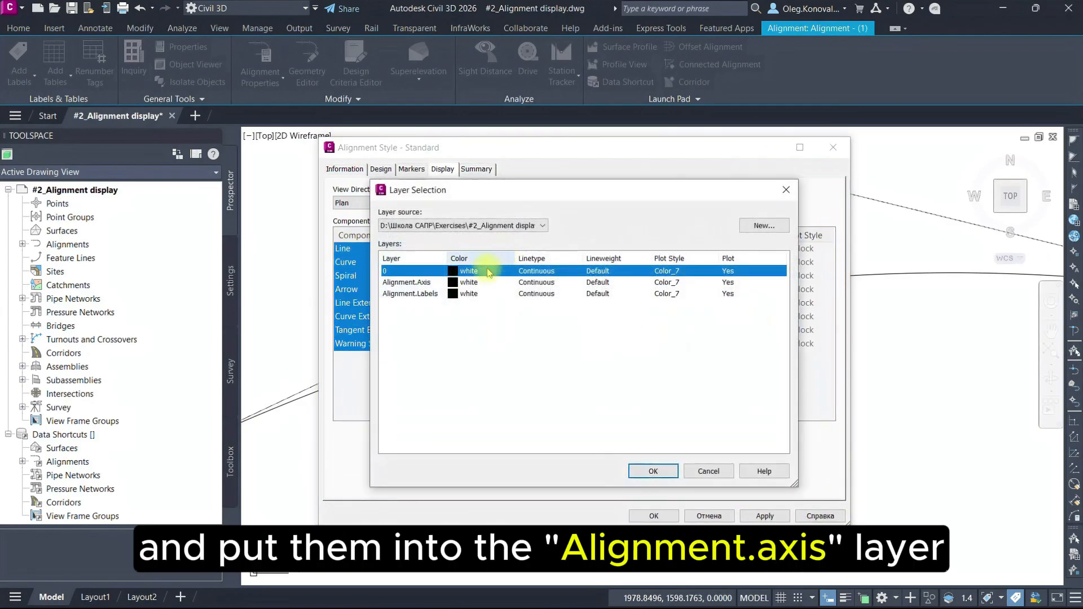
click(423, 283)
click(653, 471)
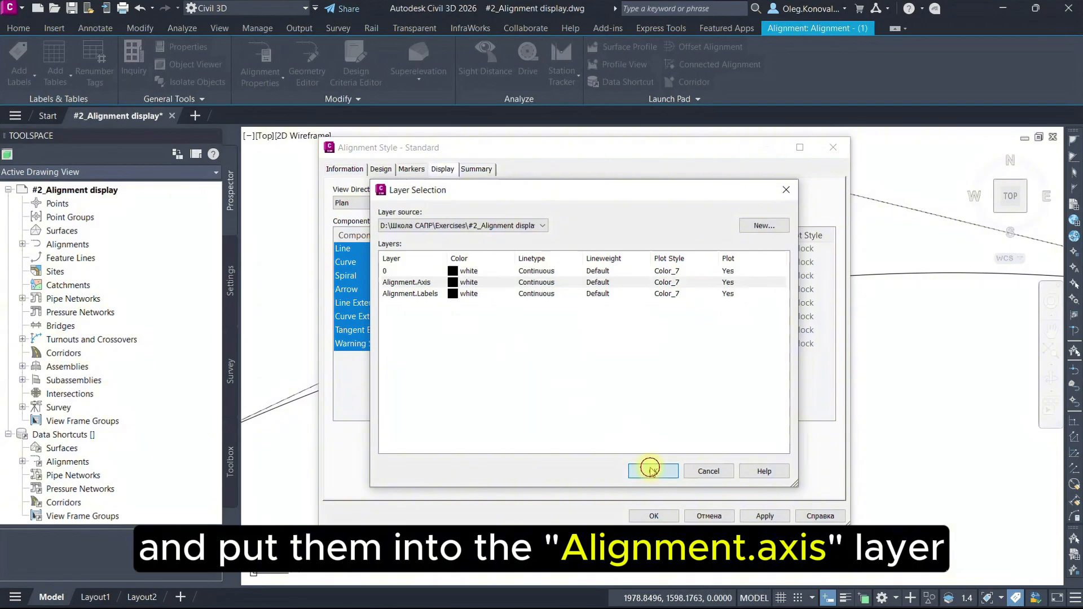
Step: Turn off the visibility of the Arrow component in the alignment style's plan display
click(409, 289)
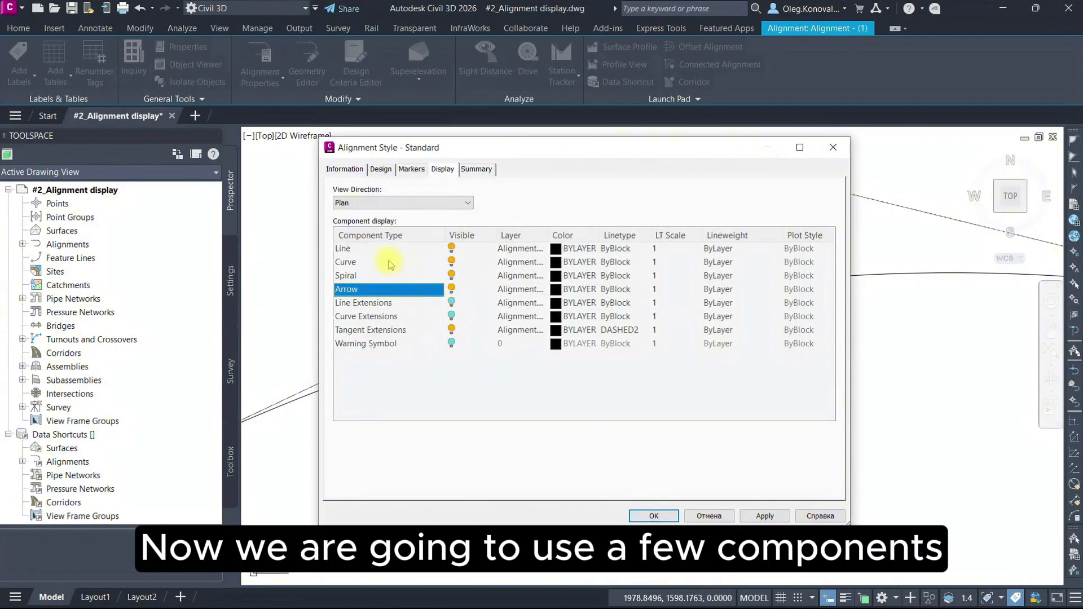
click(358, 248)
click(361, 262)
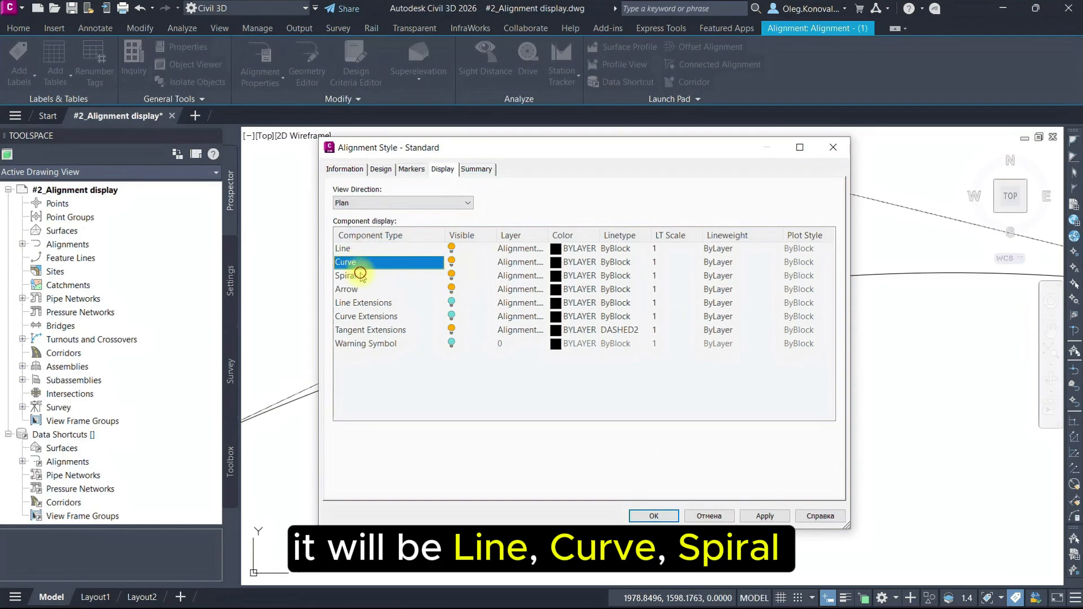
click(360, 275)
click(451, 291)
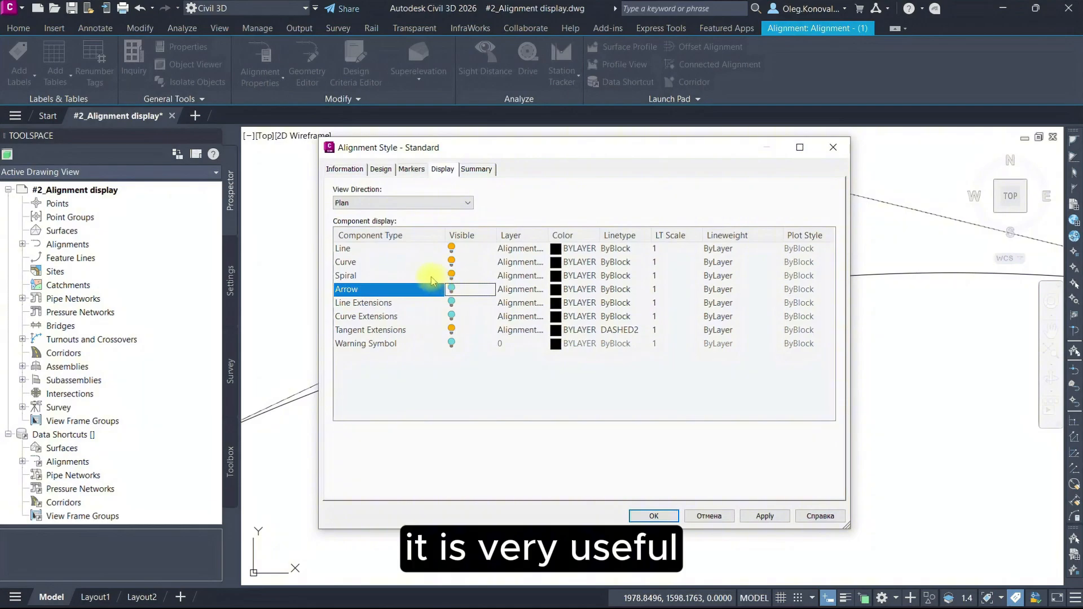
Step: Set the Line component's color to red and the Curve component's color to blue in the alignment style
click(420, 249)
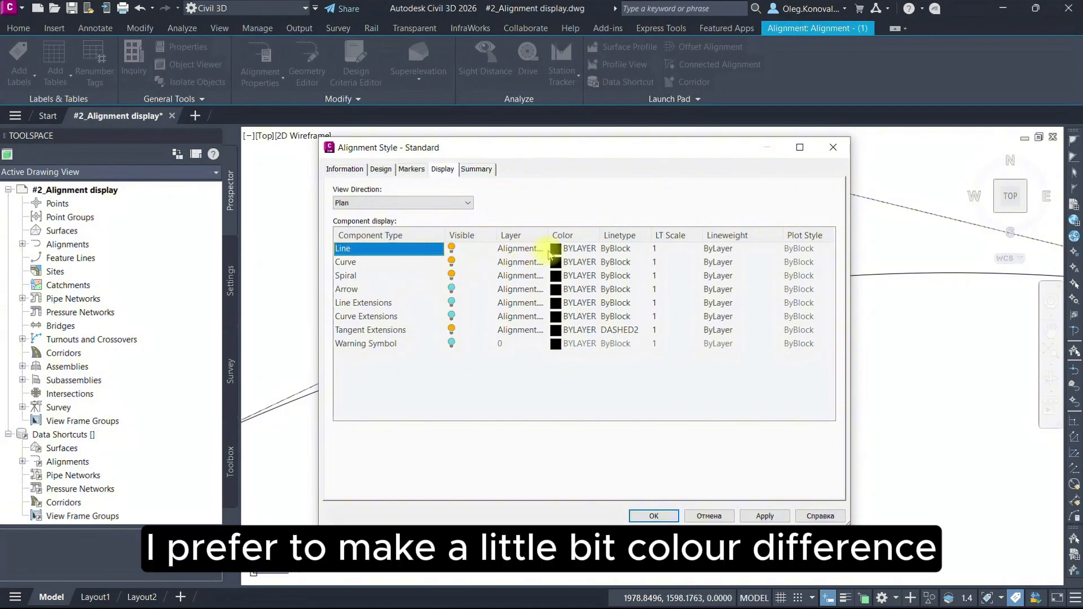
drag(549, 234, 600, 235)
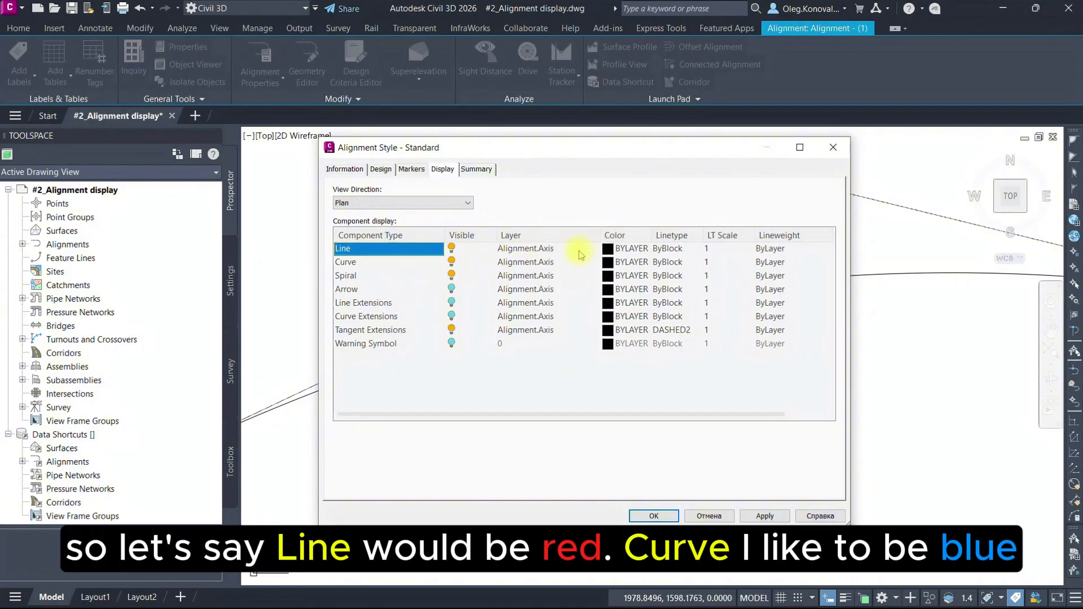
click(622, 251)
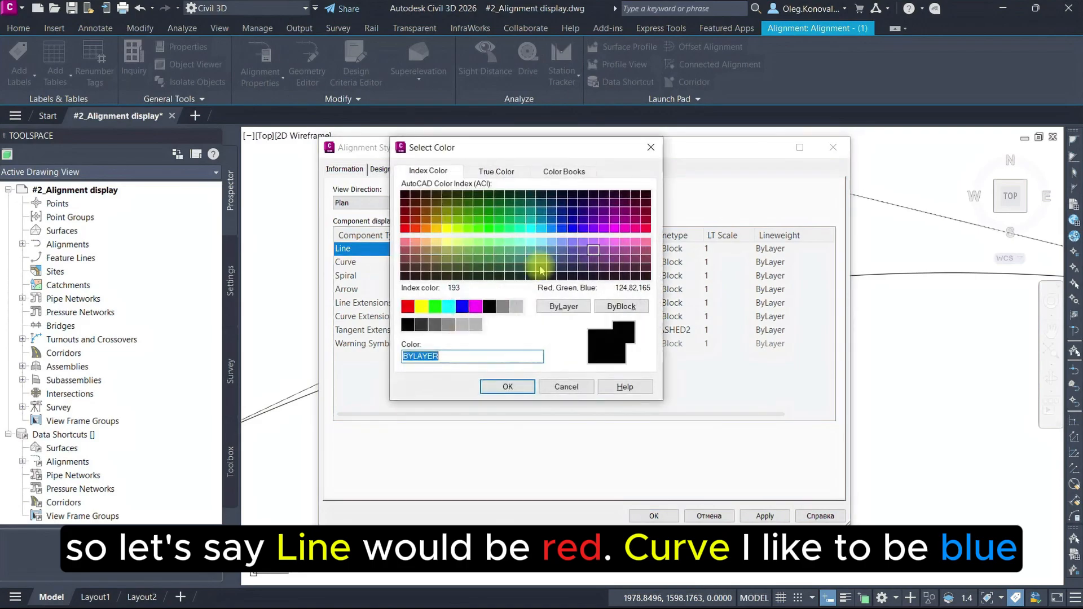
double_click(409, 304)
click(619, 262)
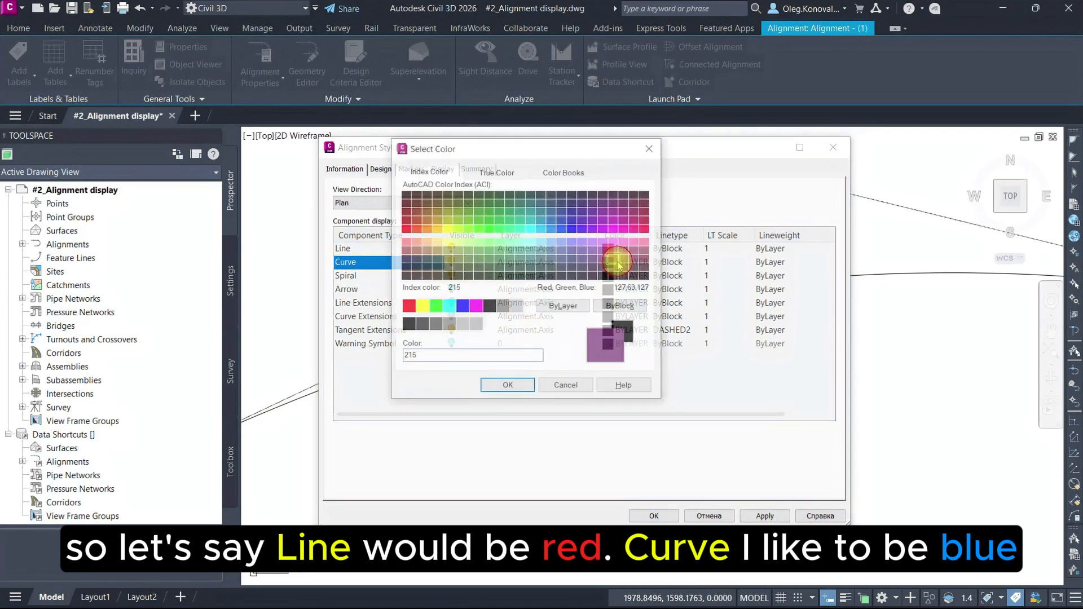
double_click(461, 308)
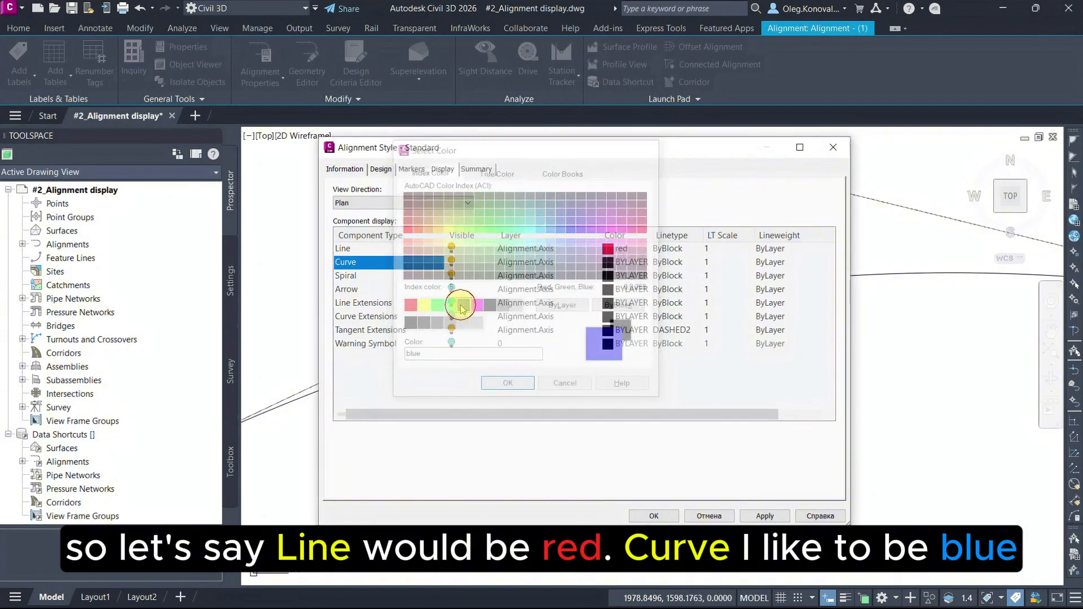
Step: Set the Spiral component's color to green in the alignment style
click(404, 277)
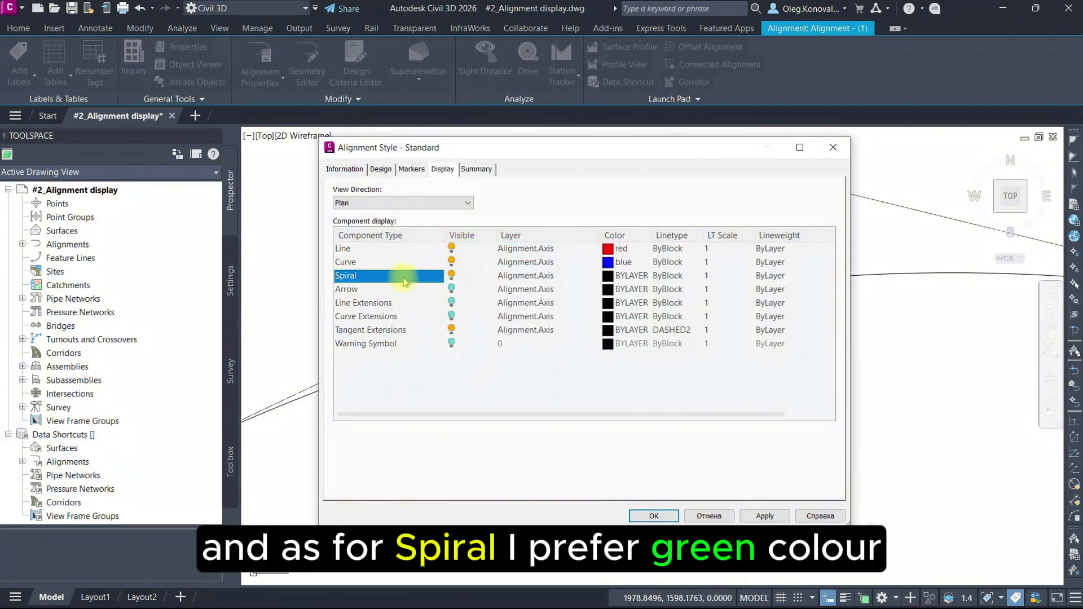
click(619, 281)
double_click(432, 306)
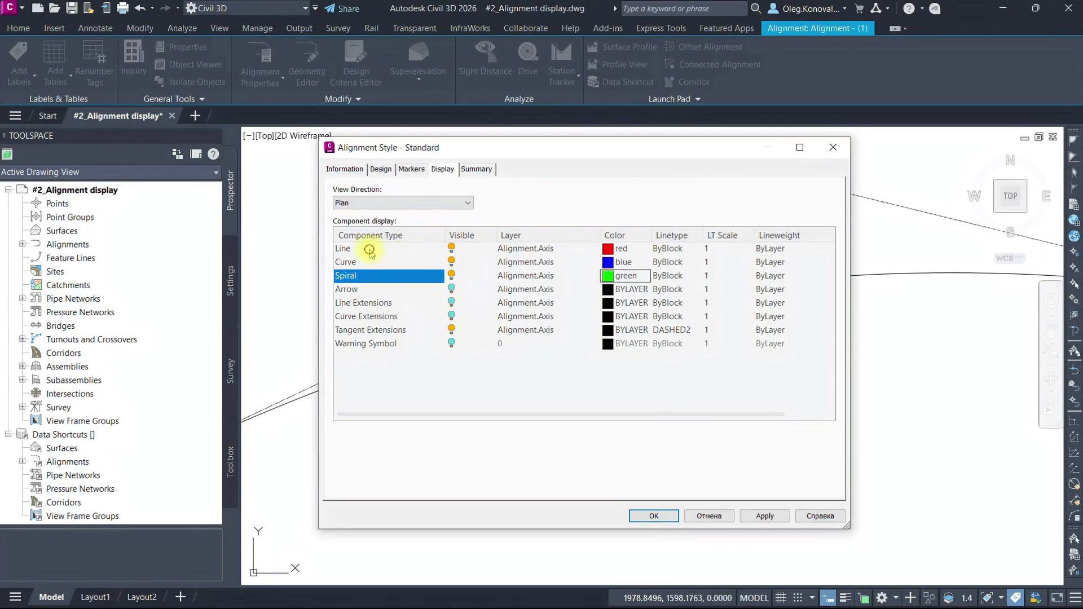
Step: Set the lineweight of the Line, Curve and Spiral components to ByLayer
shift+click(370, 250)
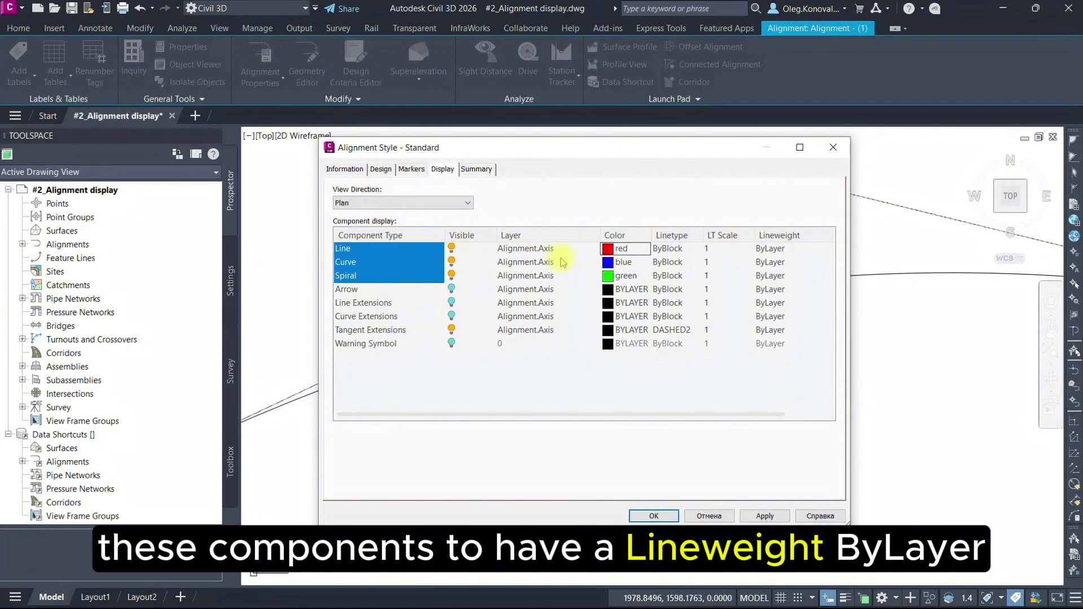
click(772, 251)
click(482, 406)
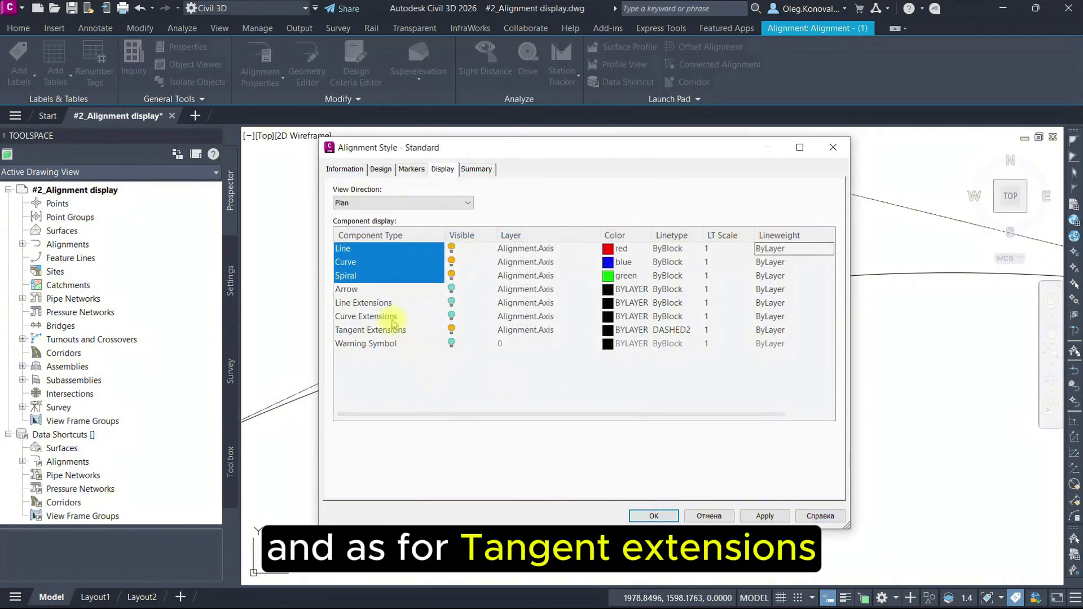
Step: Set the lineweight of the Tangent Extensions component to 0.09 mm
click(385, 333)
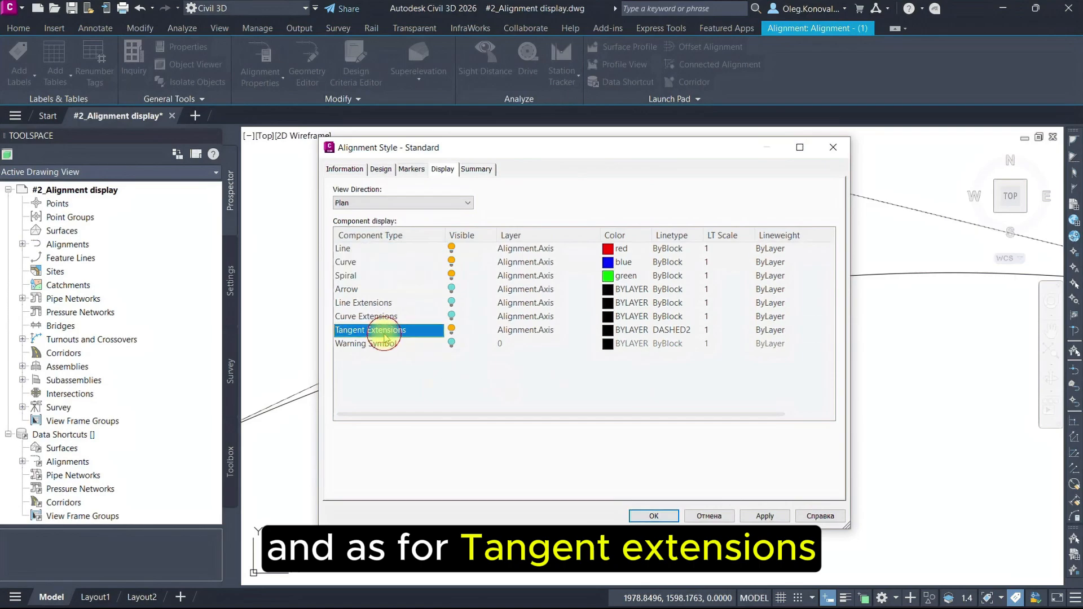
click(779, 331)
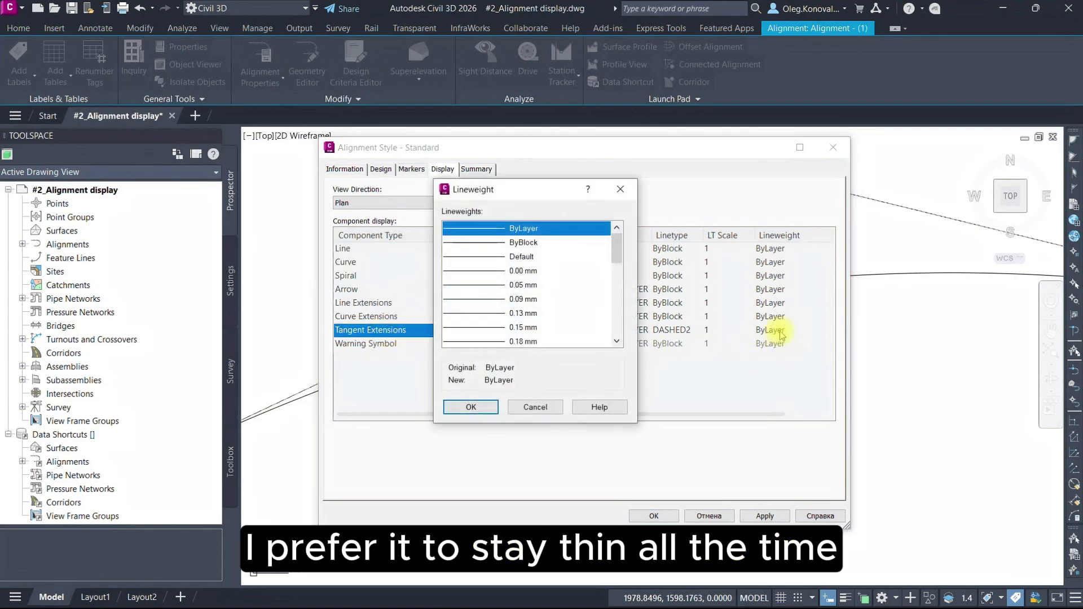
click(516, 300)
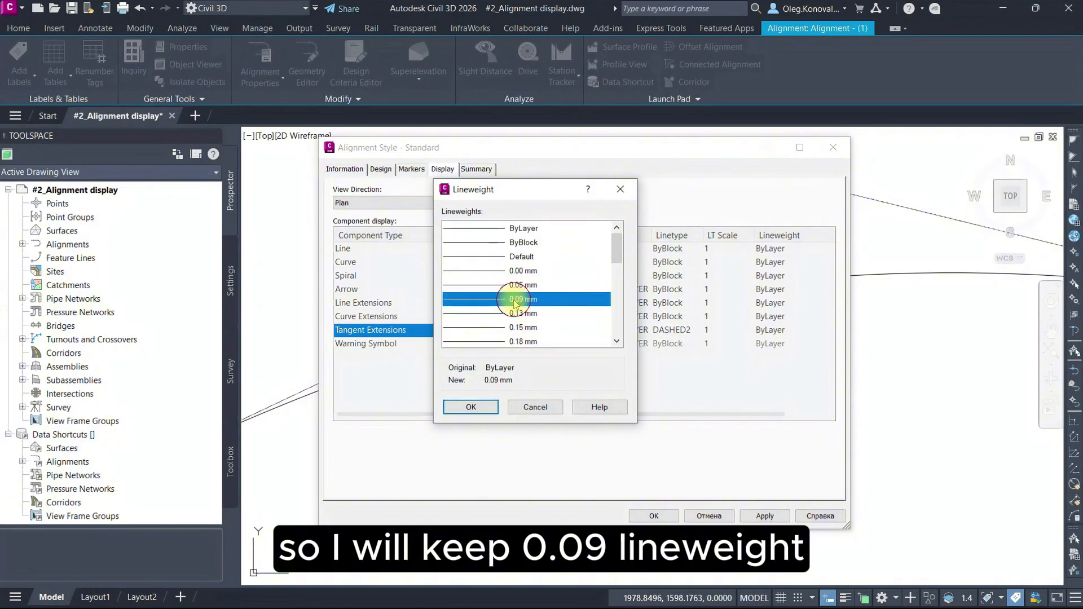
click(471, 407)
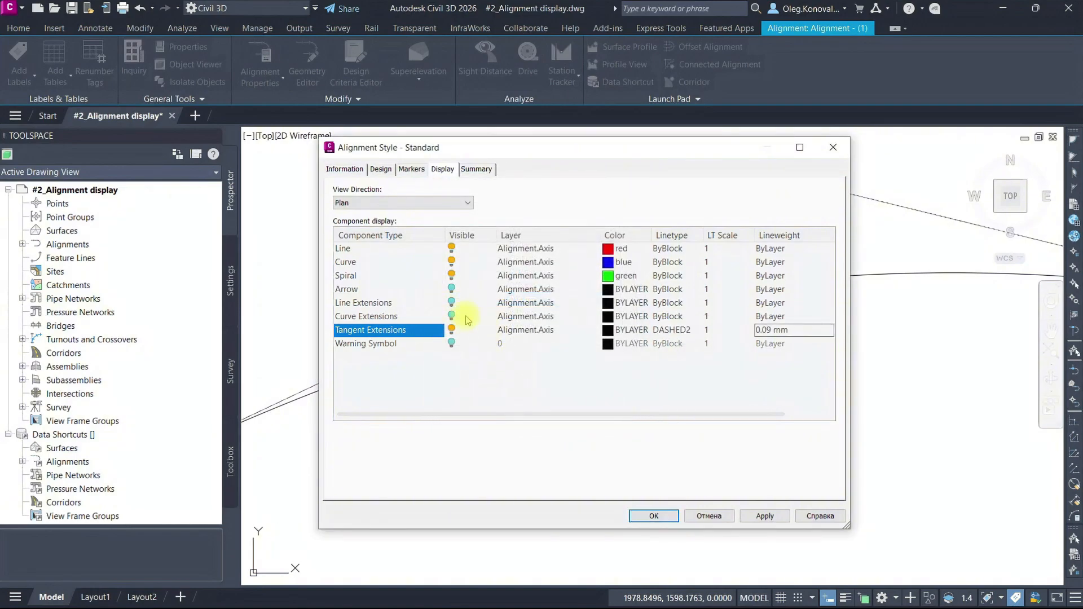
Step: Set the linetype of all editable components in the alignment style to Continuous and accept the style changes
click(388, 287)
click(381, 276)
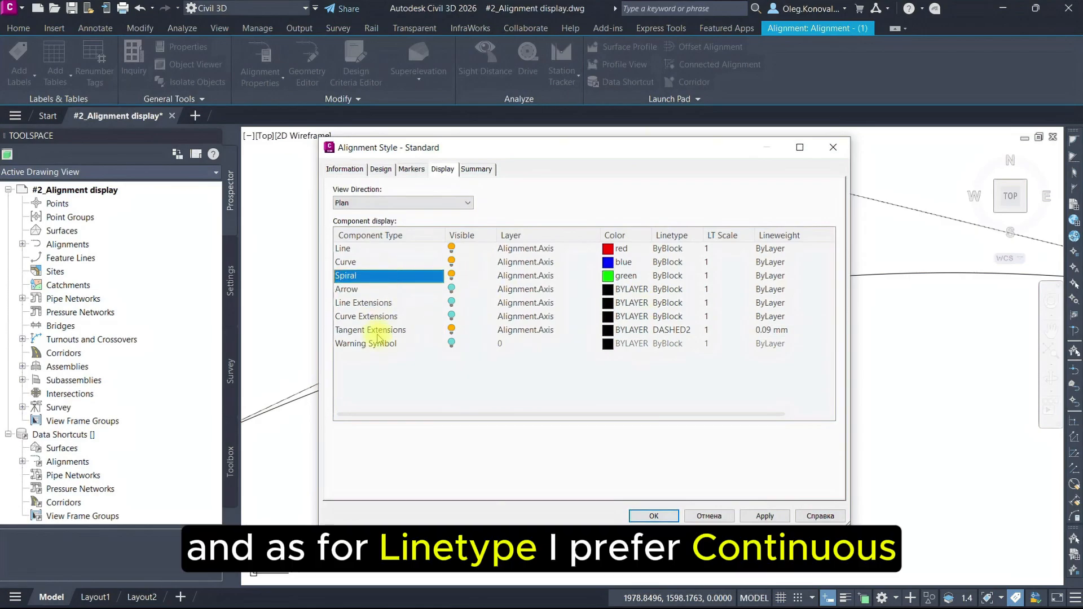
click(377, 342)
shift+click(347, 250)
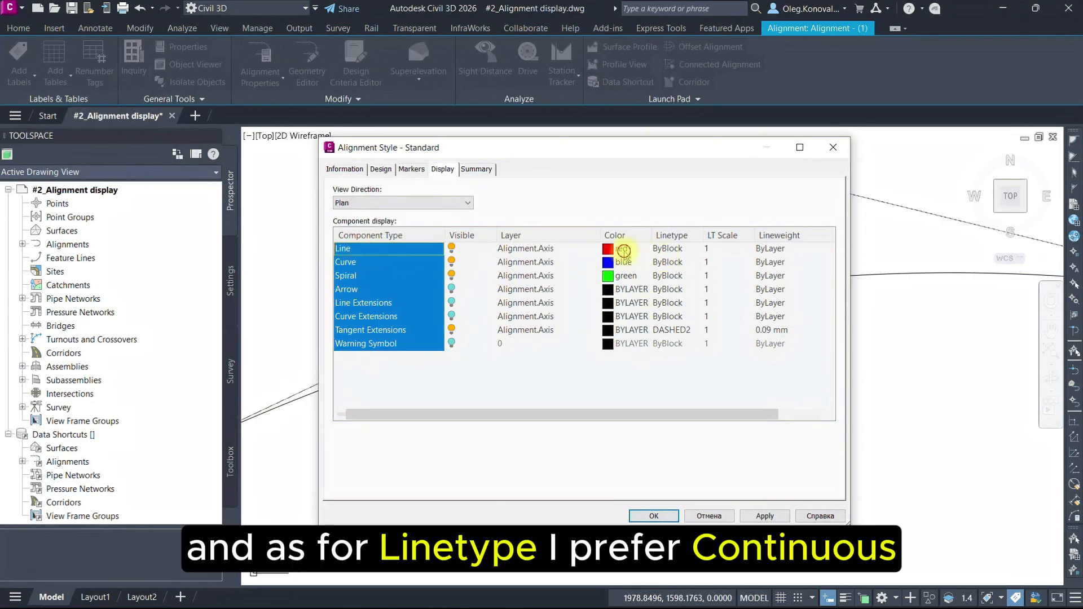
click(620, 248)
click(650, 148)
click(672, 249)
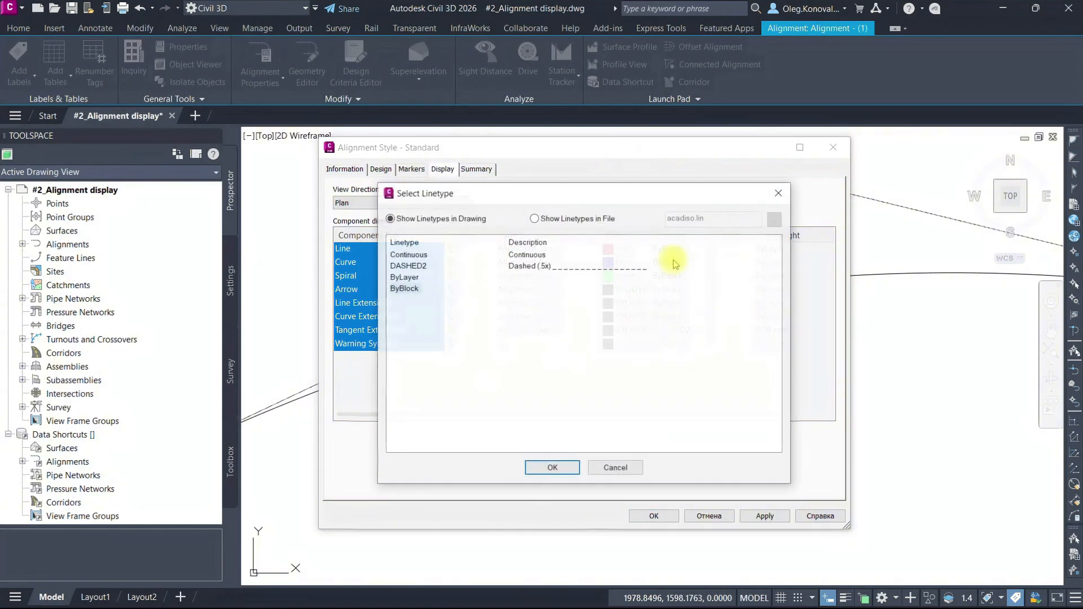
click(407, 254)
click(552, 468)
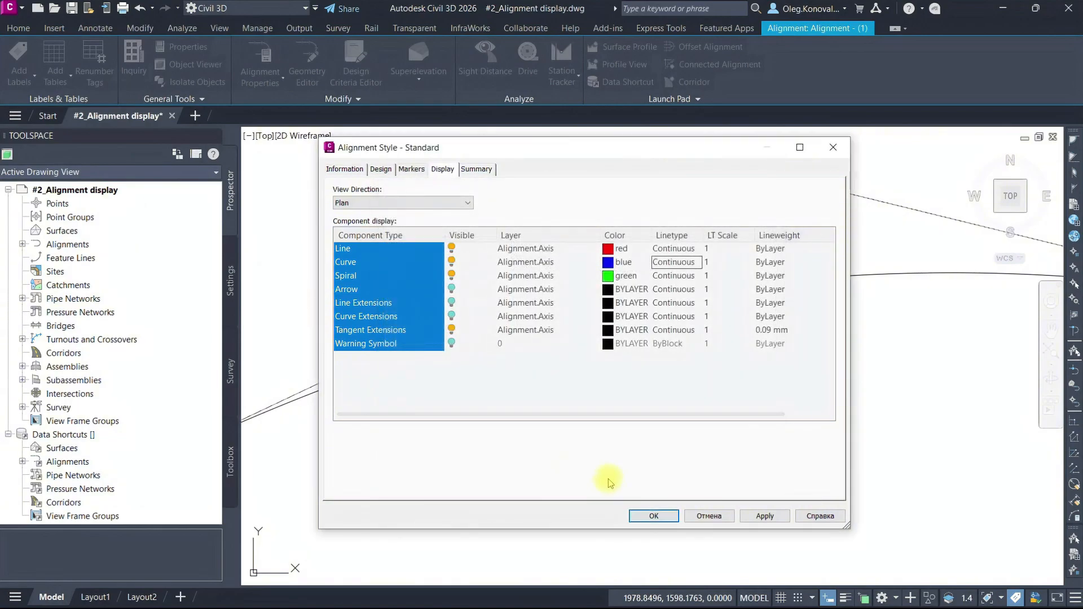
click(654, 515)
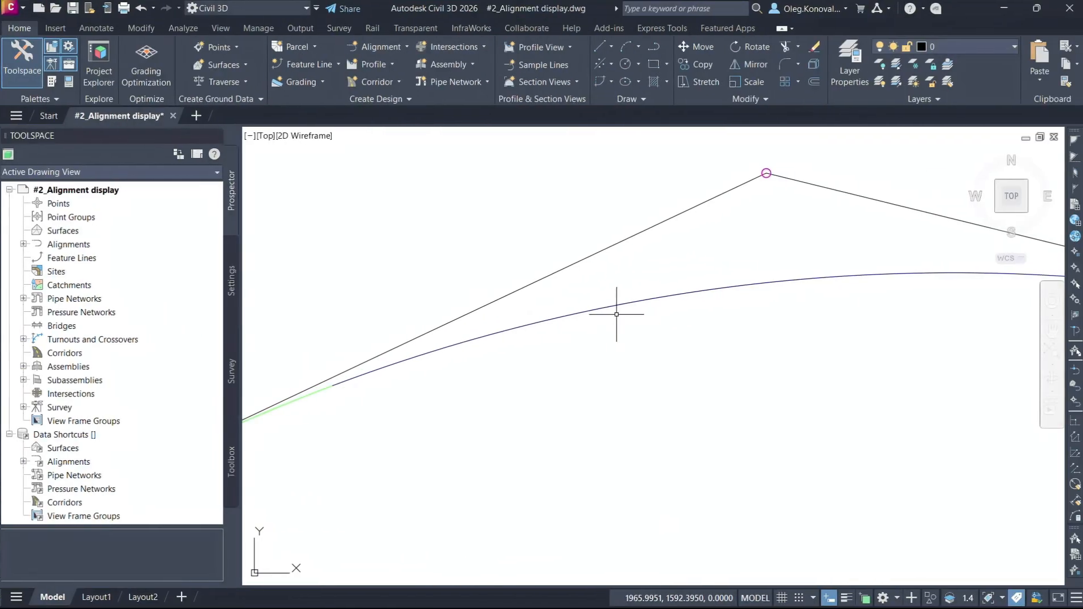
Step: Turn on the display of lineweights in the drawing
scroll(615, 315, down, 1)
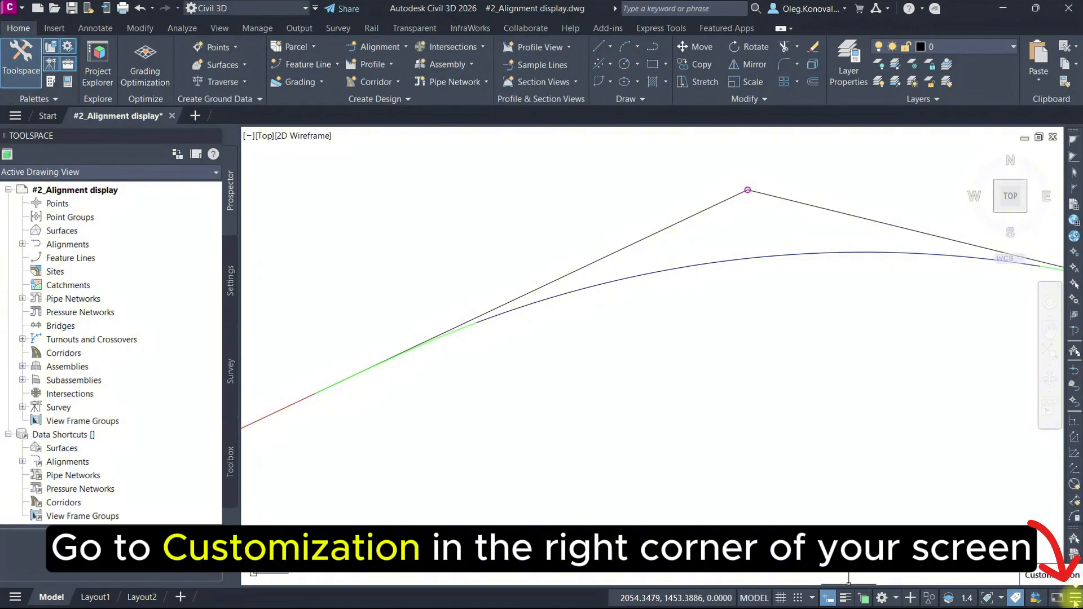
click(1074, 602)
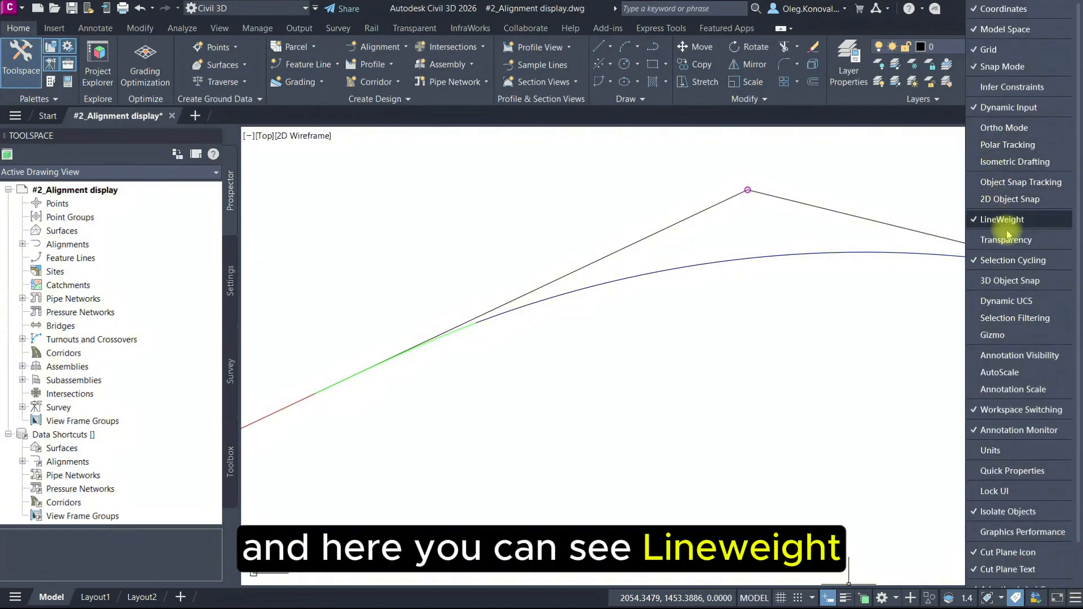
click(940, 300)
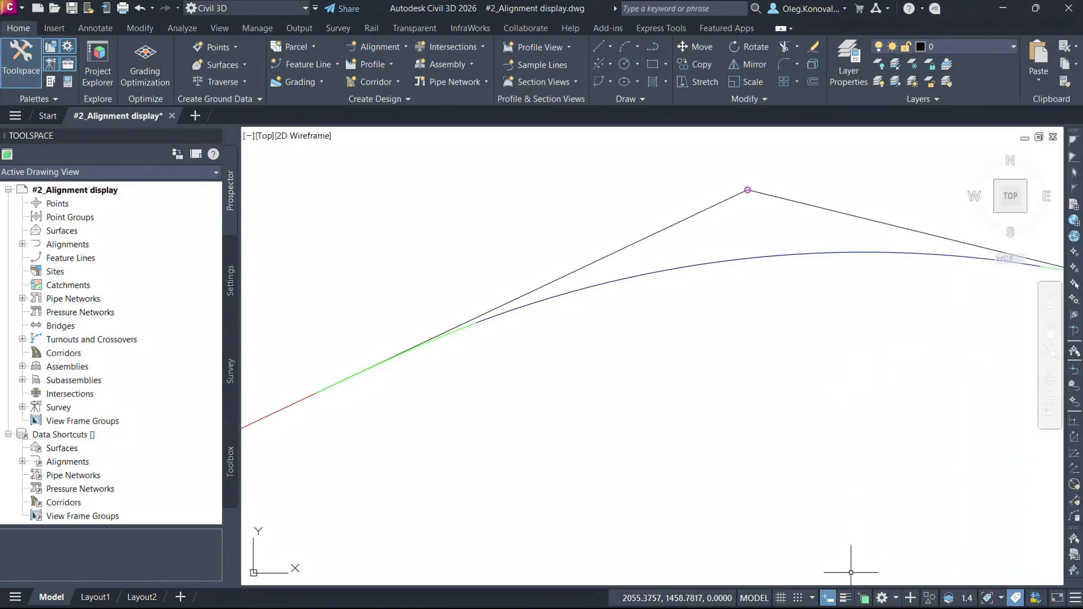
click(846, 598)
Step: Set the lineweight of the Alignment.Axis layer to 0.40 mm and close the layer manager
click(848, 62)
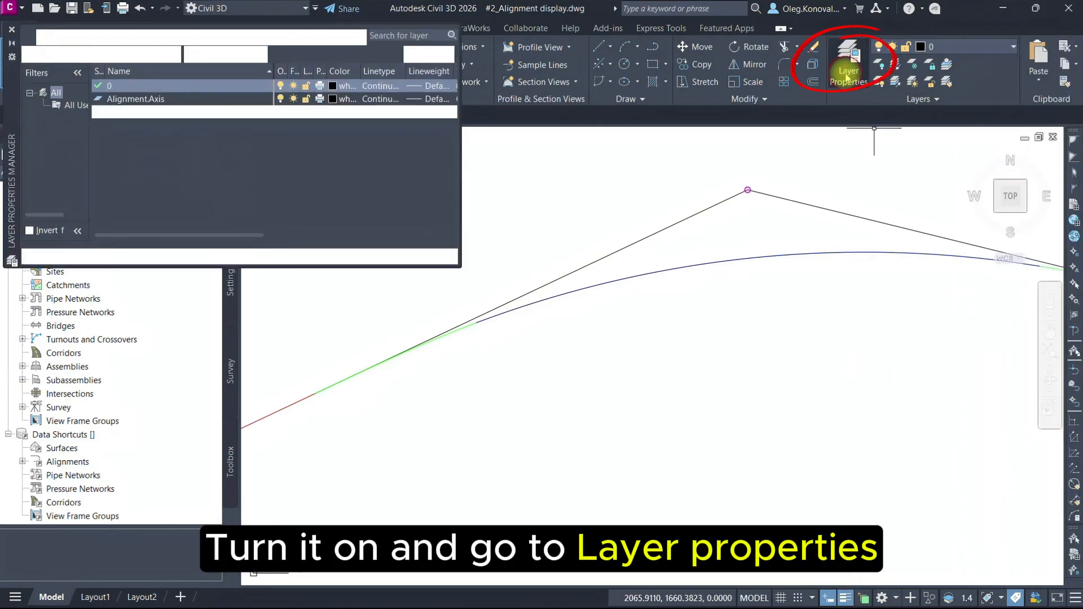
click(172, 98)
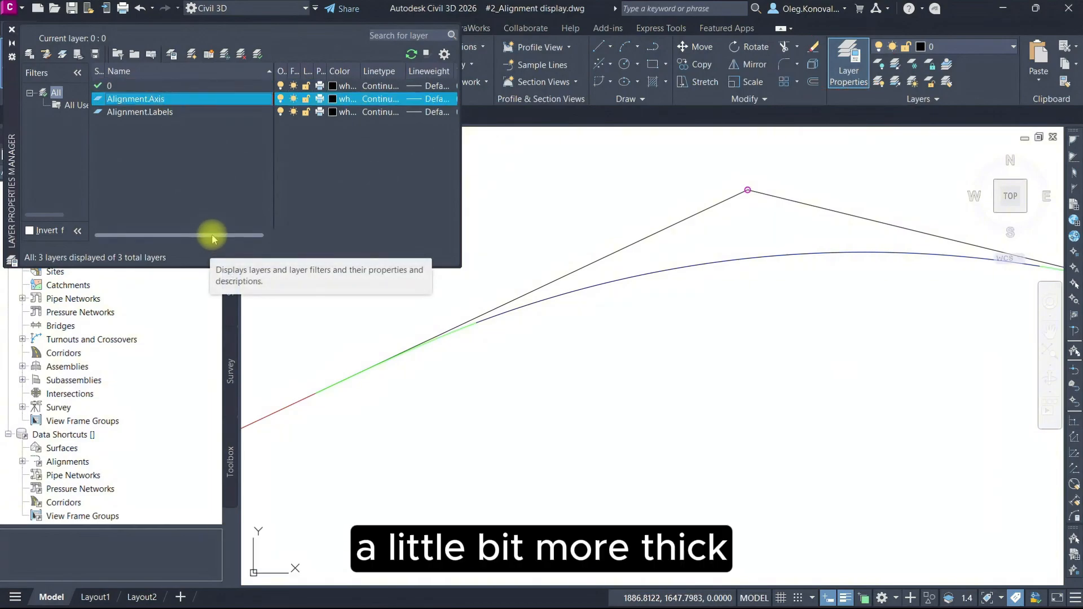
drag(212, 237, 293, 234)
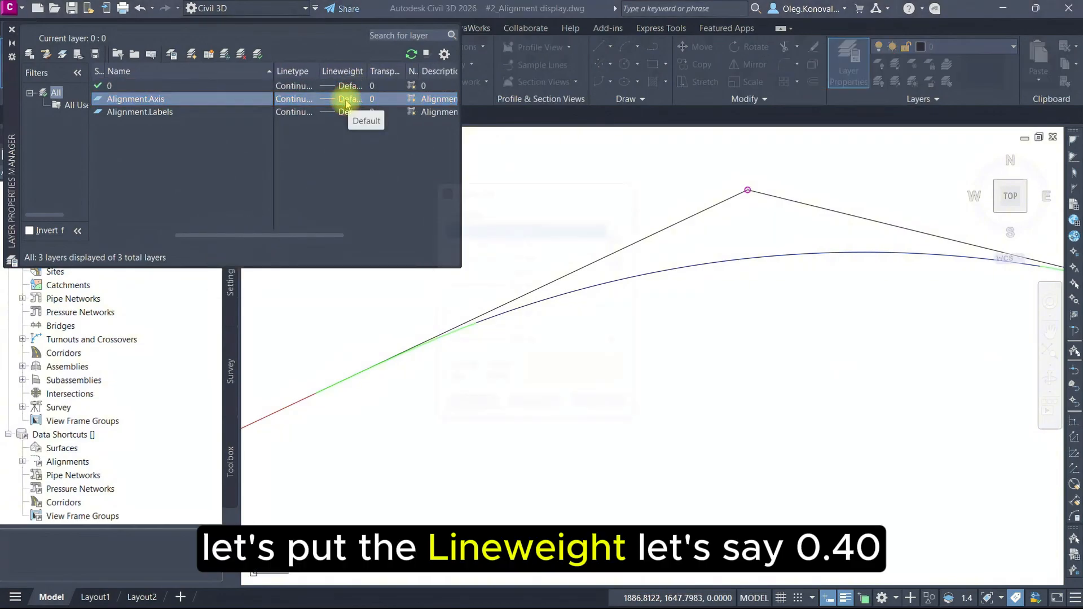
click(351, 99)
scroll(511, 309, down, 1)
double_click(508, 309)
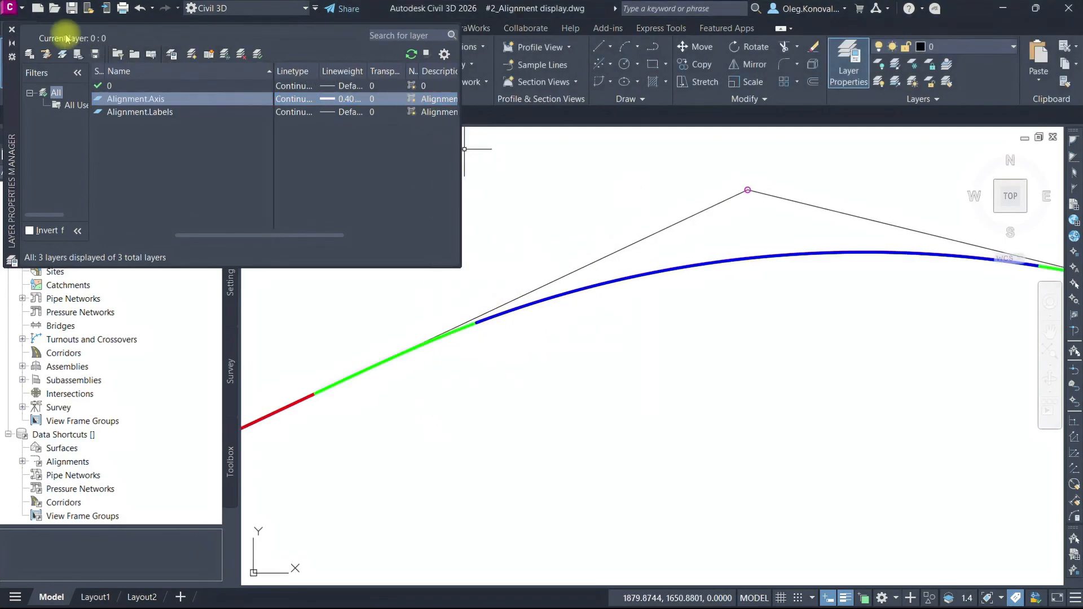
click(12, 28)
Step: Examine the line thickness of the alignment's curve, spirals and tangent extensions around the point of intersection
middle_drag(405, 292, 533, 212)
mouse_move(537, 273)
middle_down()
mouse_move(648, 247)
mouse_move(515, 316)
middle_up()
middle_drag(614, 270, 451, 324)
scroll(740, 277, up, 2)
middle_drag(643, 212, 486, 274)
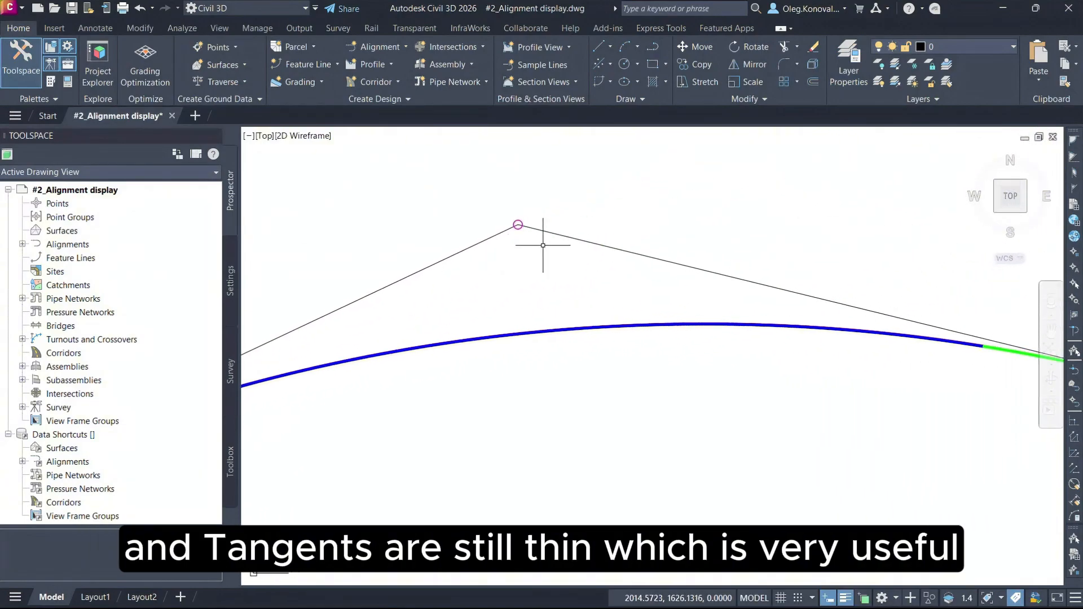
middle_drag(620, 251, 479, 239)
middle_drag(467, 297, 619, 259)
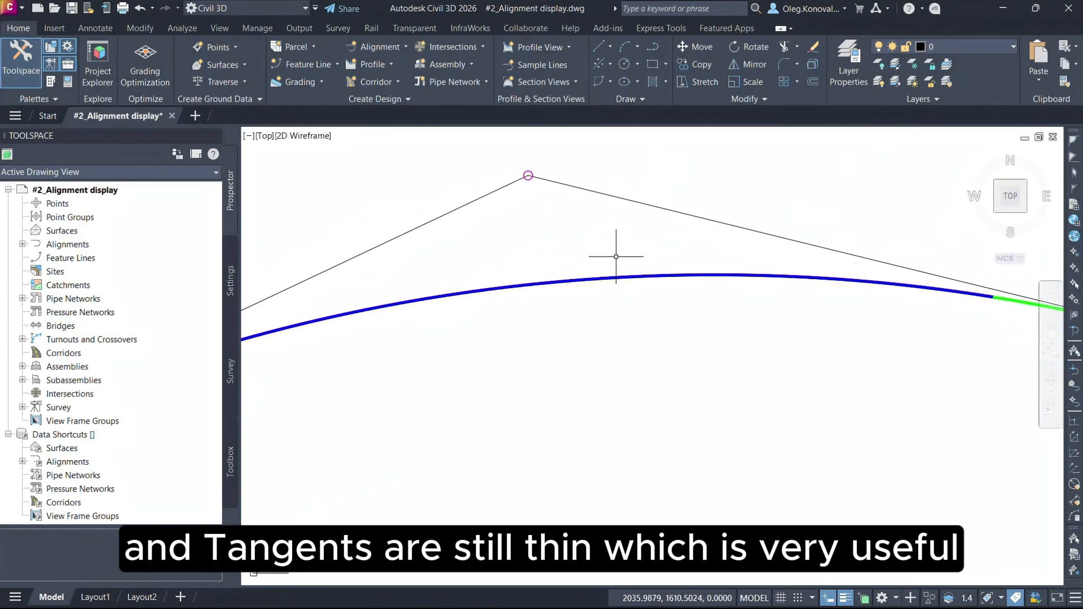
middle_drag(491, 259, 693, 227)
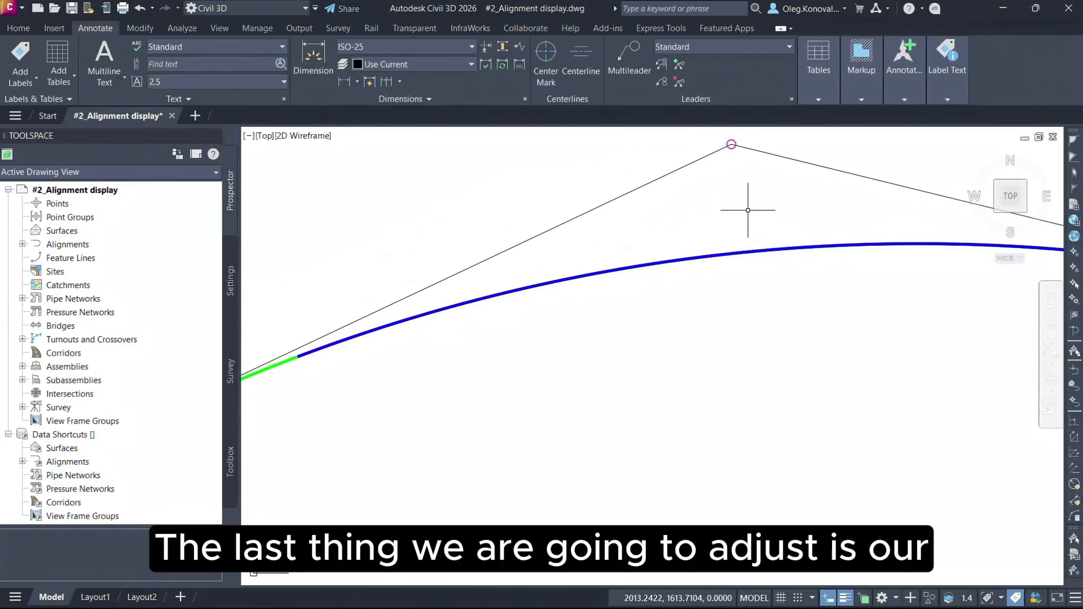
middle_drag(750, 212, 693, 285)
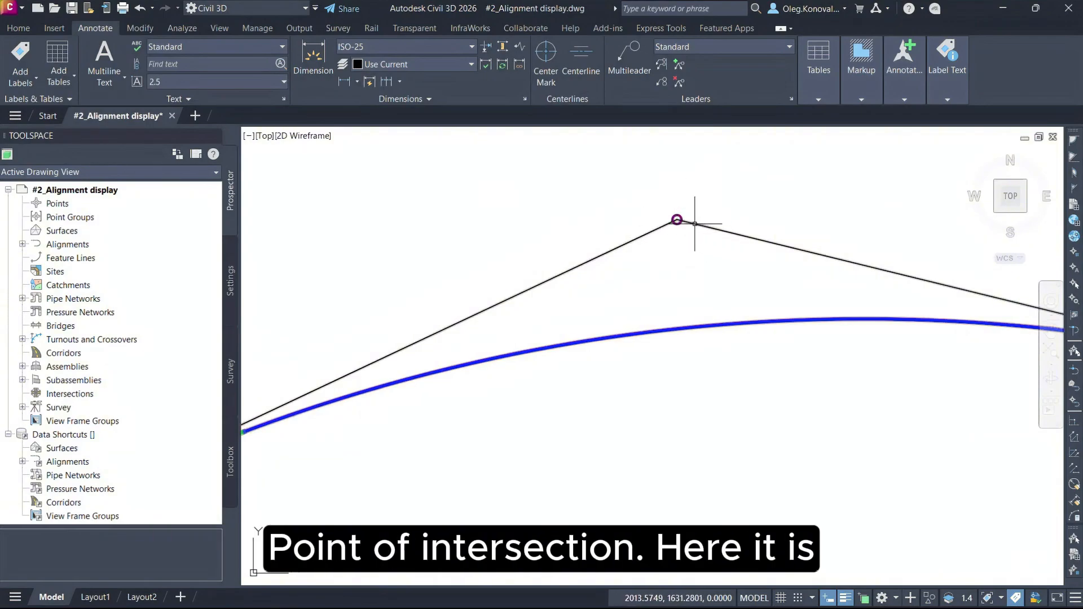
Step: Edit the alignment's style and set the marker style of Station Reference Point to none
click(693, 224)
right_click(566, 201)
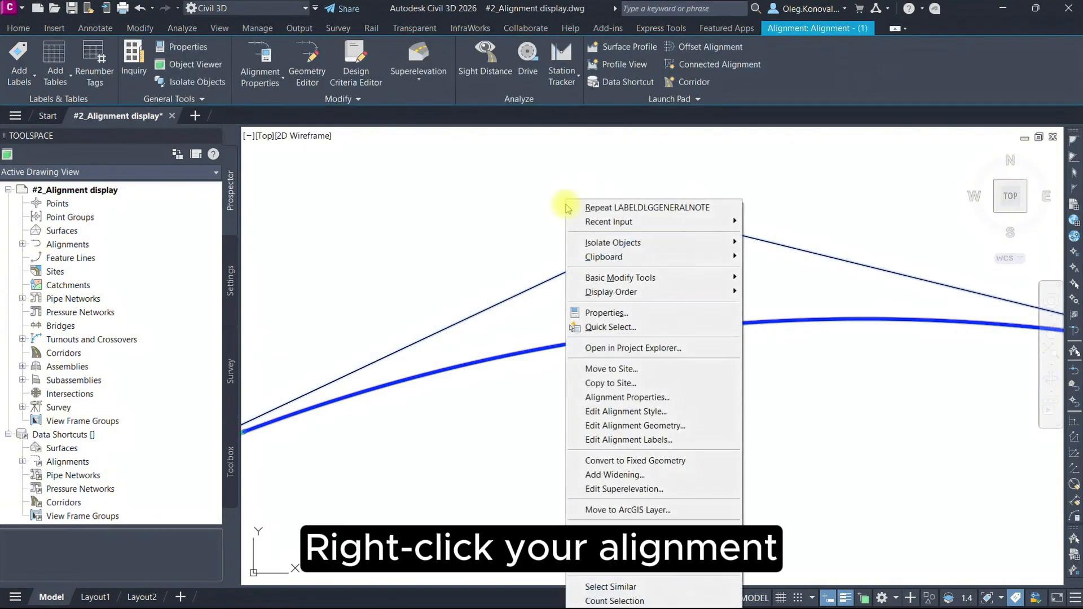
click(644, 412)
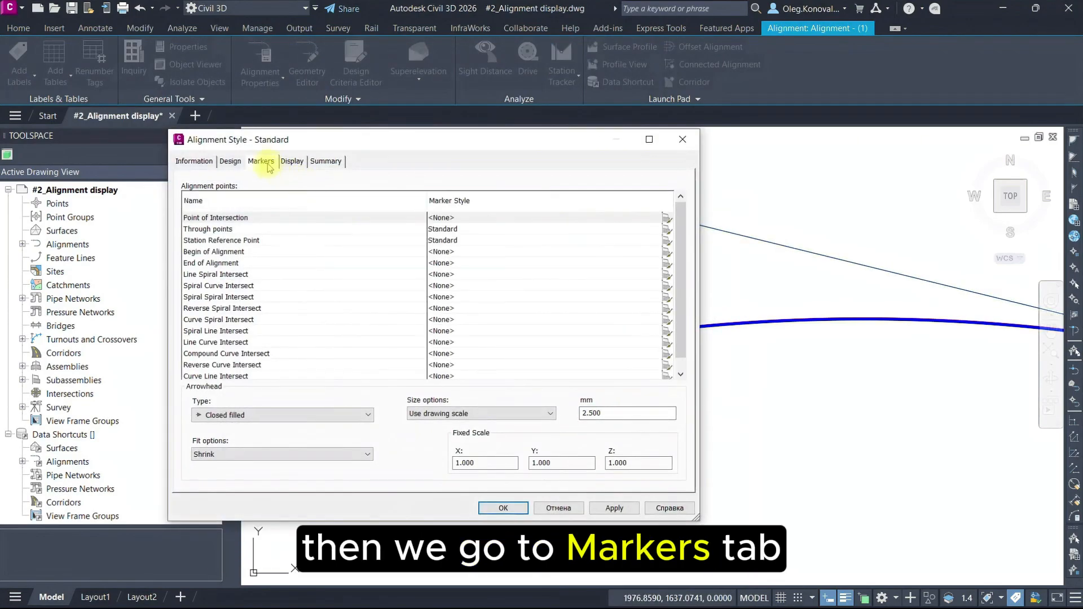
click(302, 229)
click(341, 240)
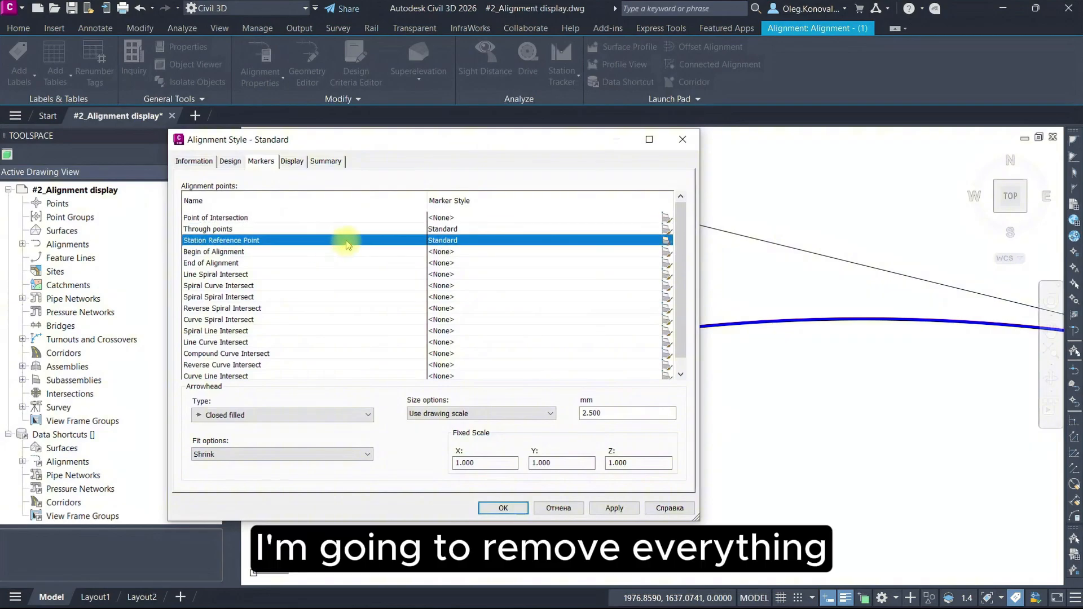
click(668, 243)
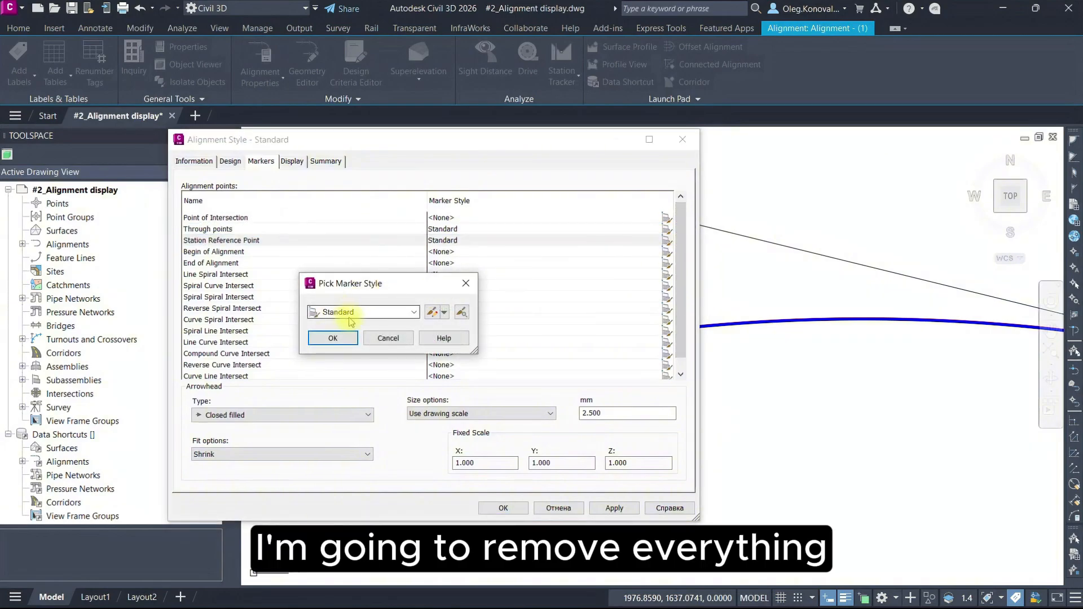
click(351, 313)
click(338, 323)
click(333, 338)
Step: Set the marker style of Through points to none
click(665, 231)
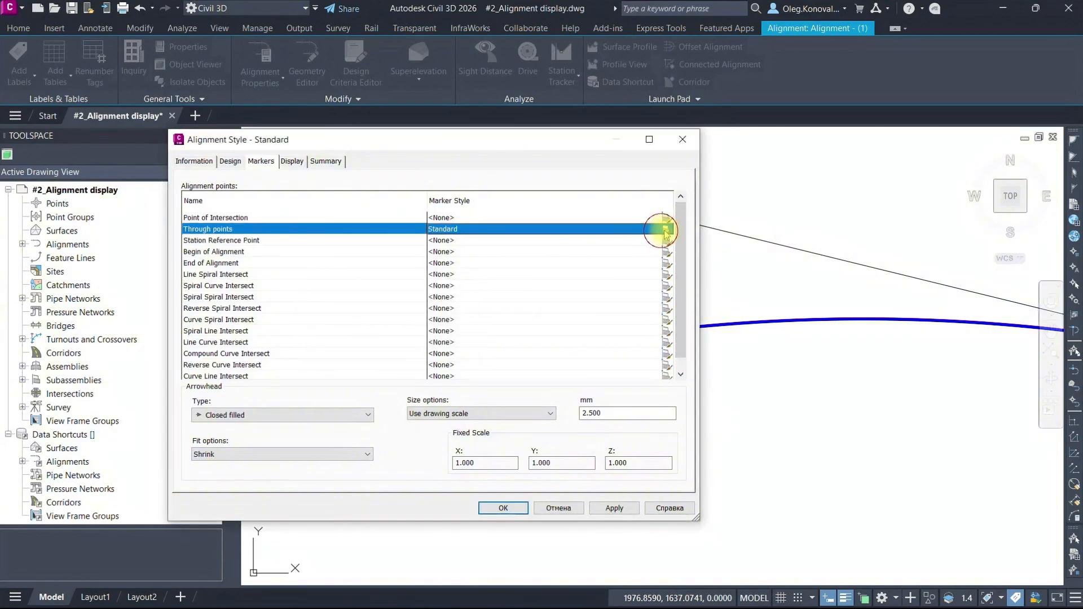
click(349, 311)
click(338, 323)
click(331, 338)
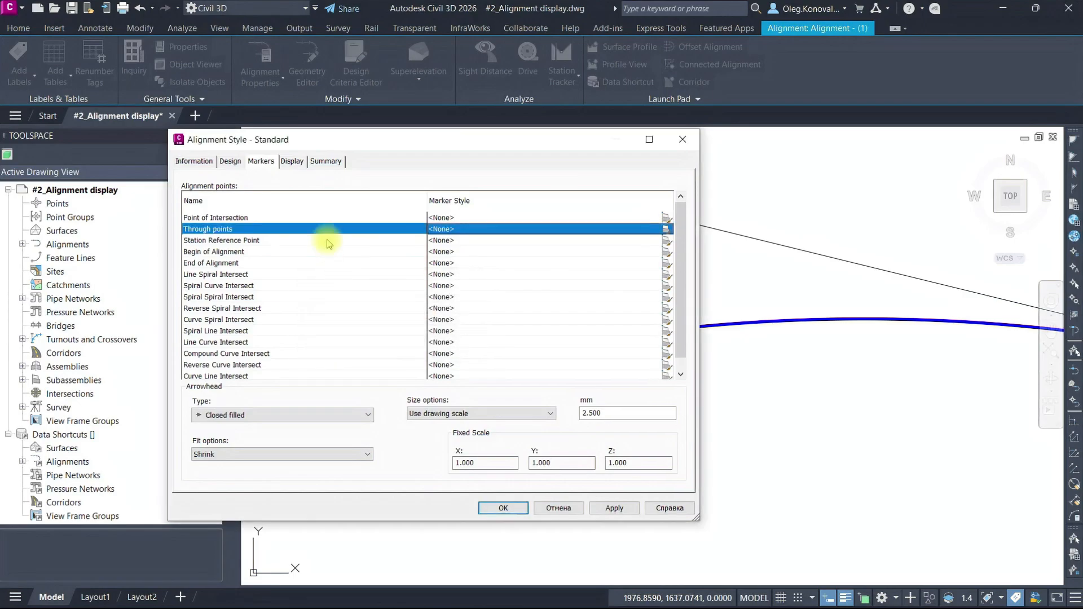
Step: Create a new marker style named "Point of intersection" for the alignment's Point of Intersection marker
click(333, 218)
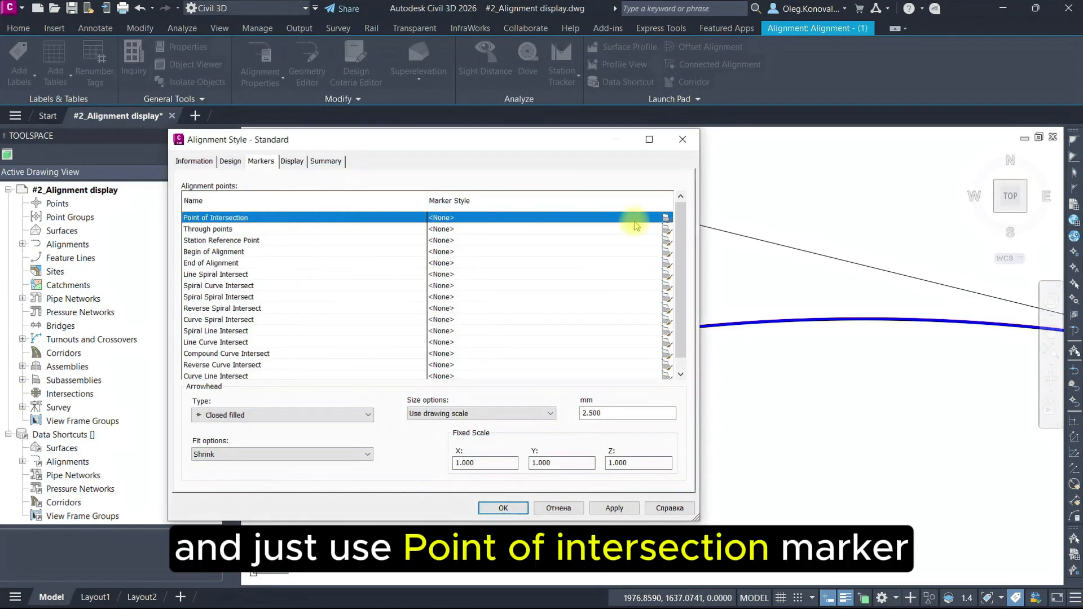
click(666, 217)
click(382, 313)
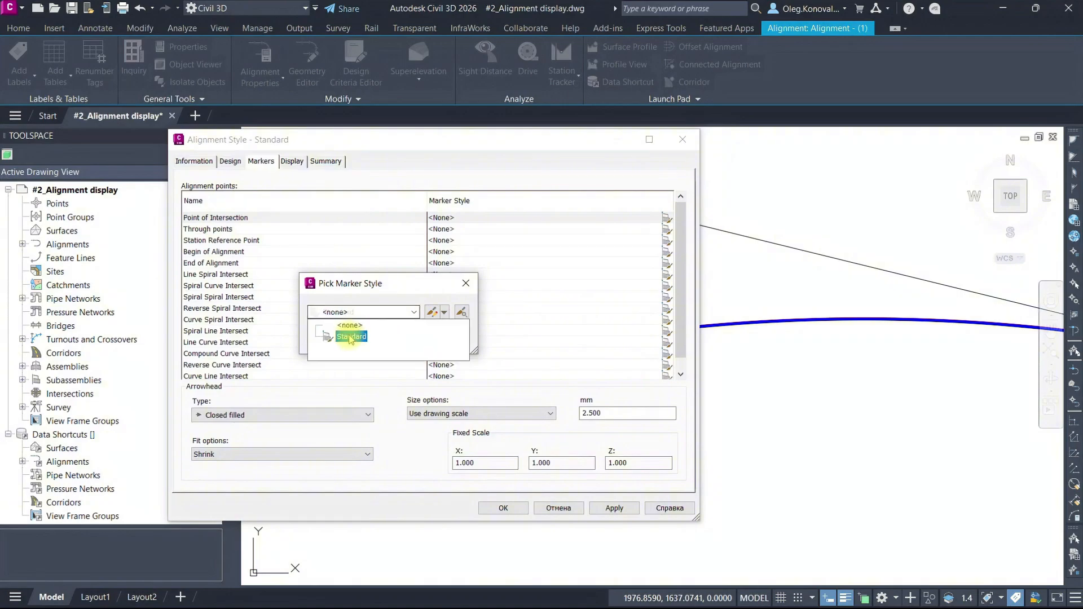
click(349, 337)
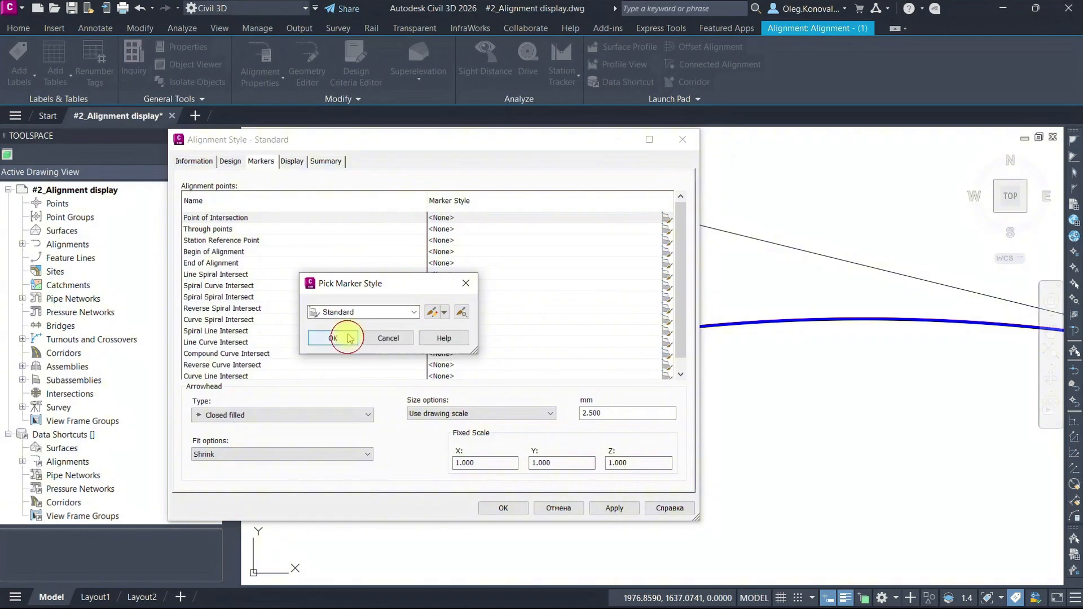
click(445, 313)
click(471, 328)
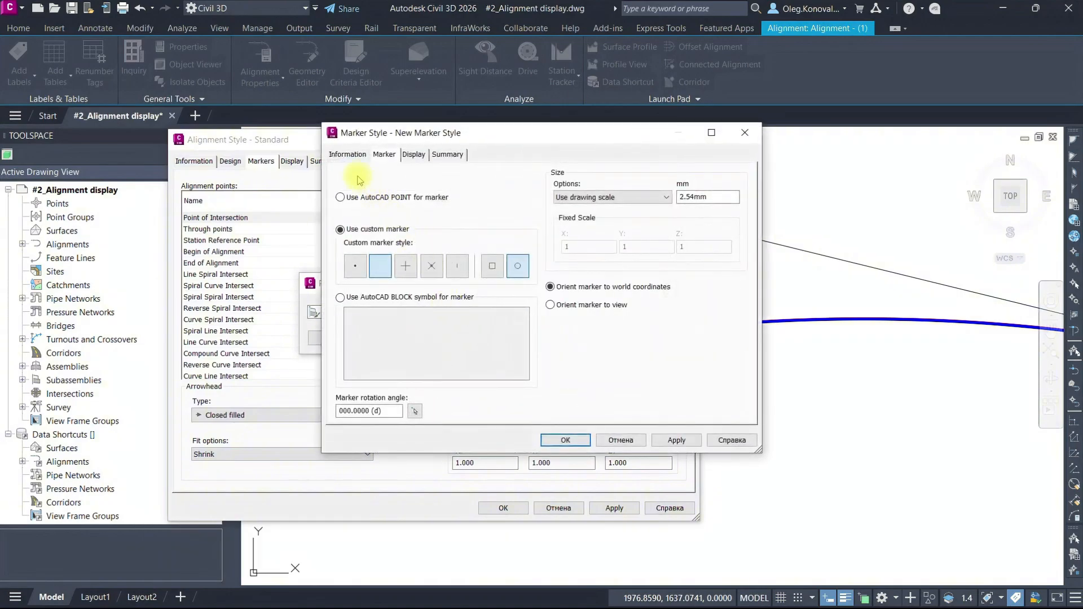
click(348, 154)
drag(410, 186, 284, 190)
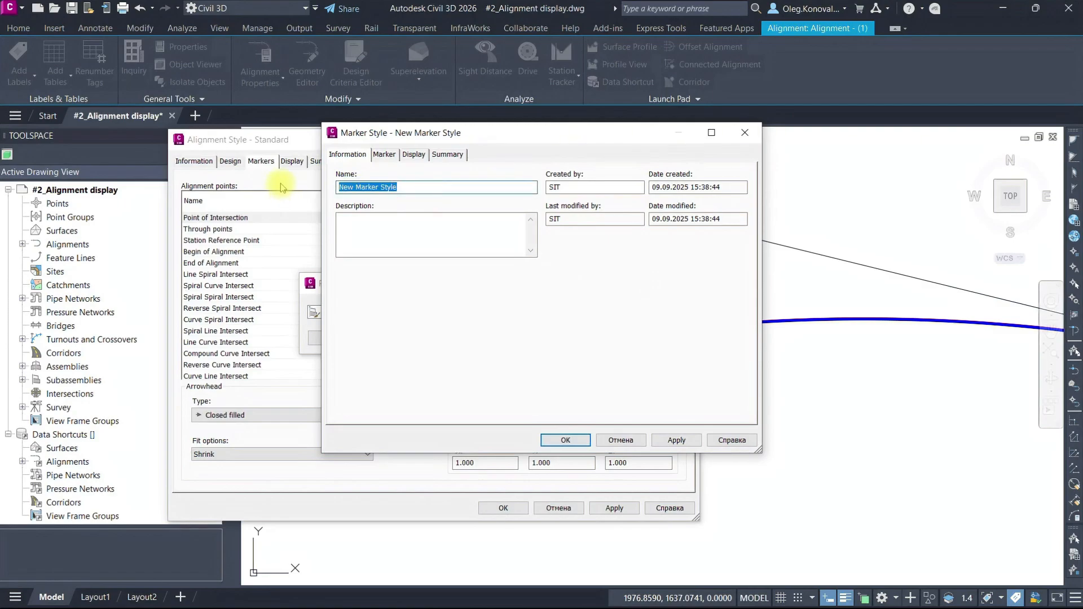
text(Point of inters)
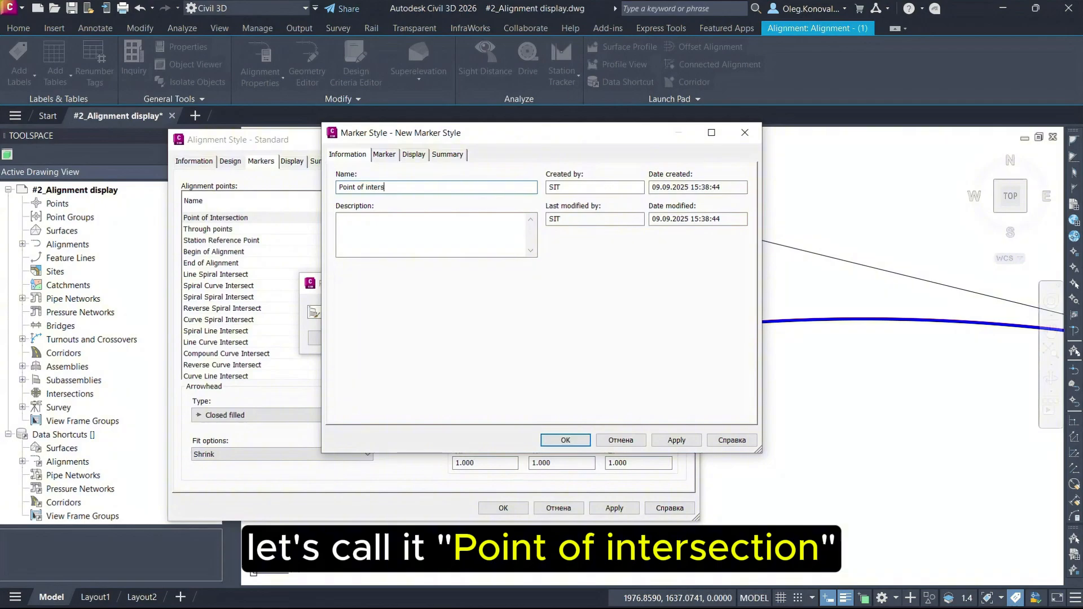
text(ection)
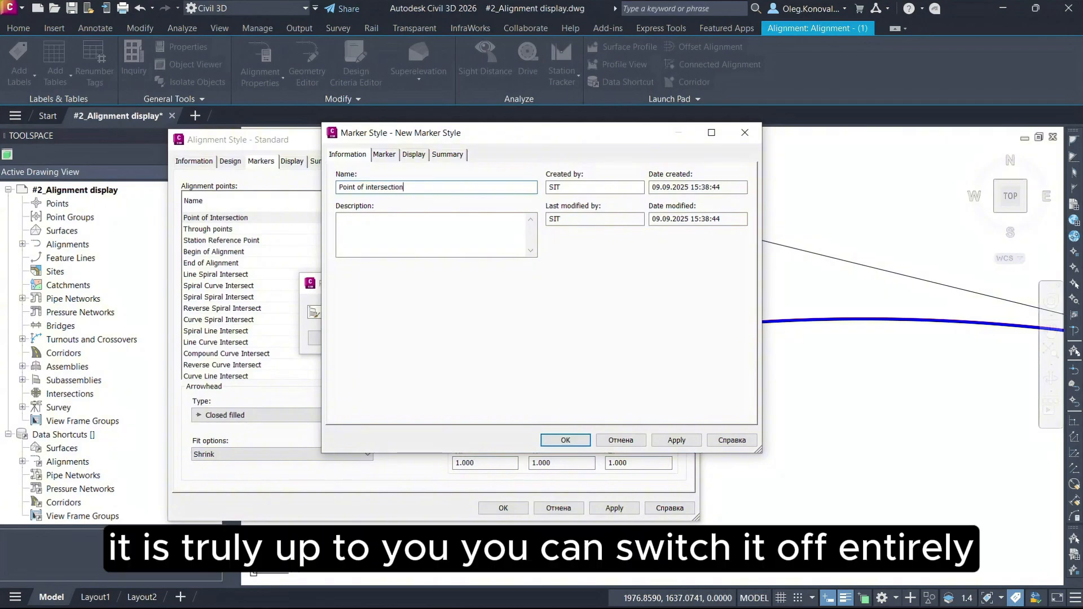
Step: Set the marker's size to 2 mm with the Use drawing scale option
click(385, 154)
click(707, 196)
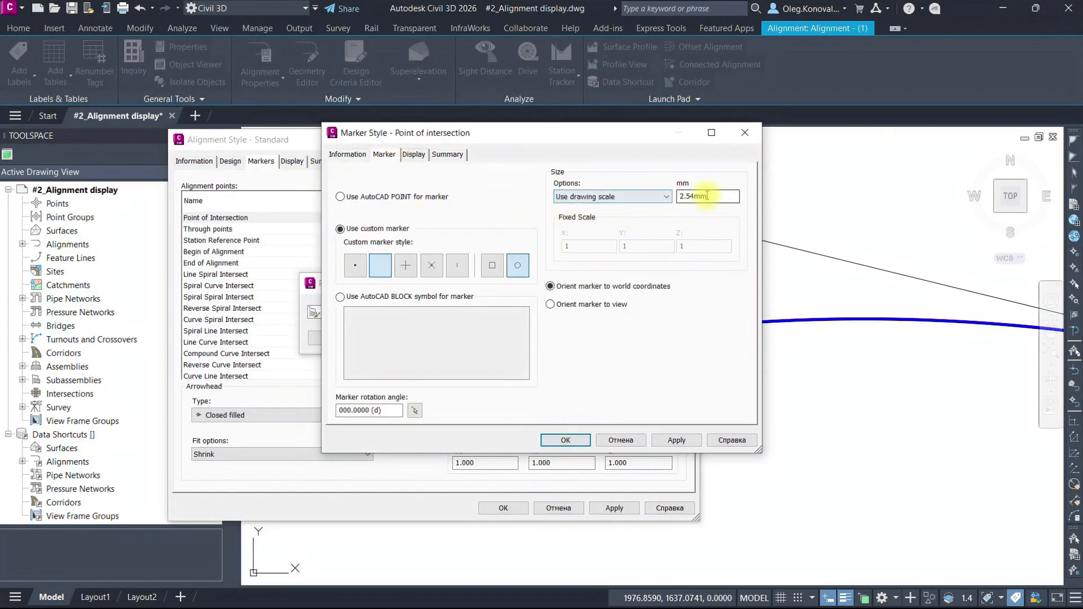
click(643, 196)
click(638, 208)
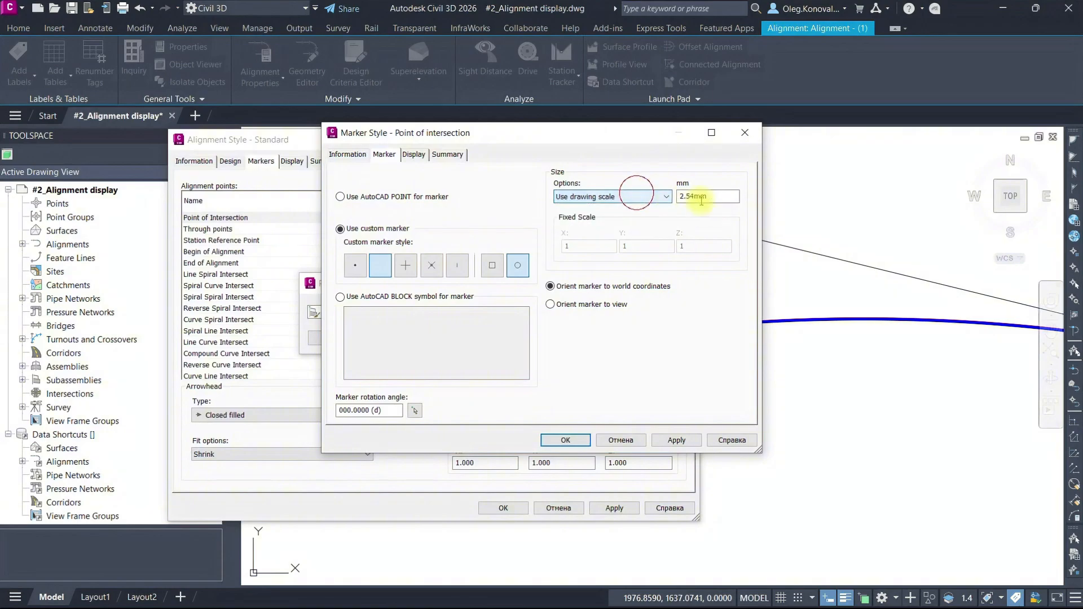
double_click(714, 196)
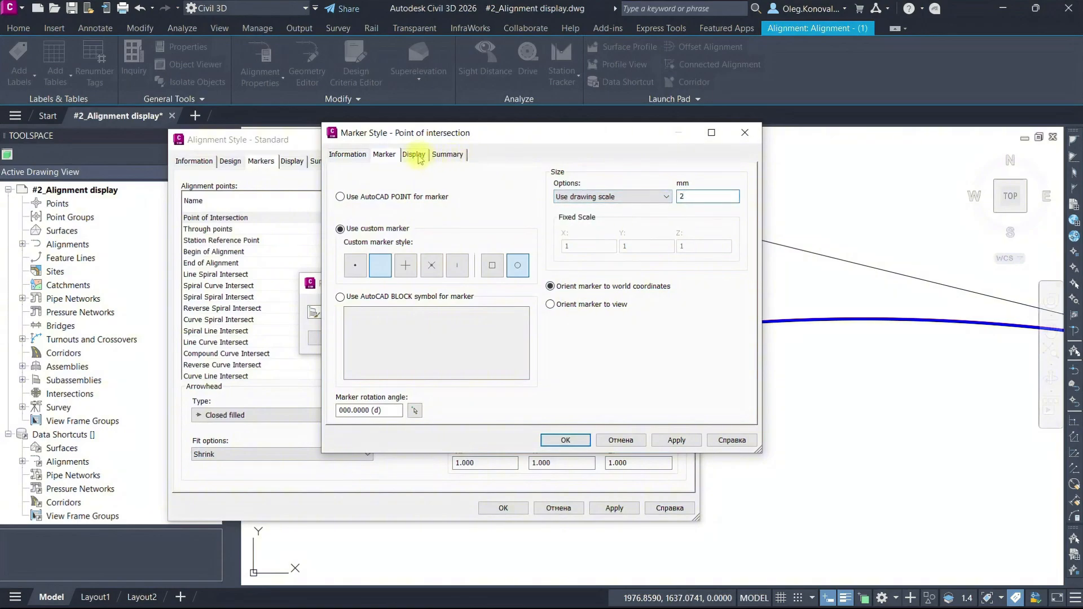
Step: Assign the Point of intersection marker's display component to the Alignment.Axis layer
click(449, 155)
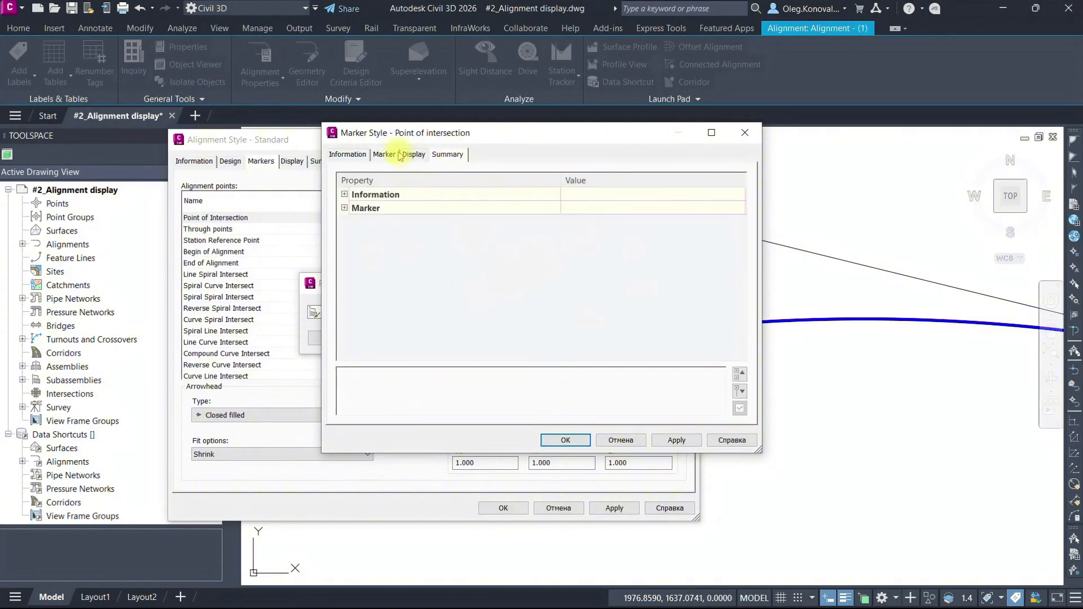
click(400, 155)
click(510, 233)
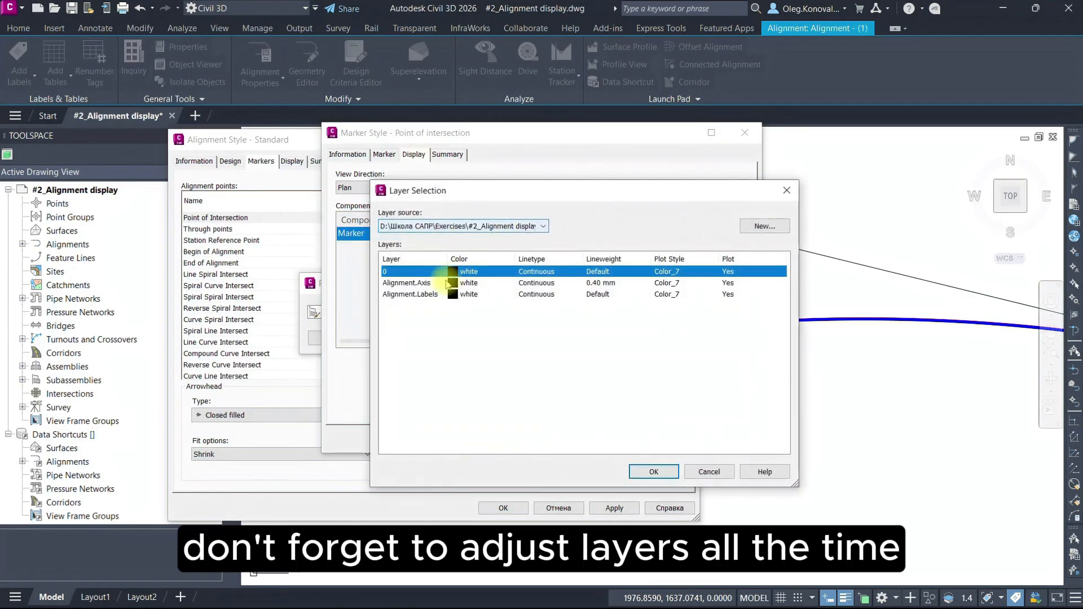
click(412, 284)
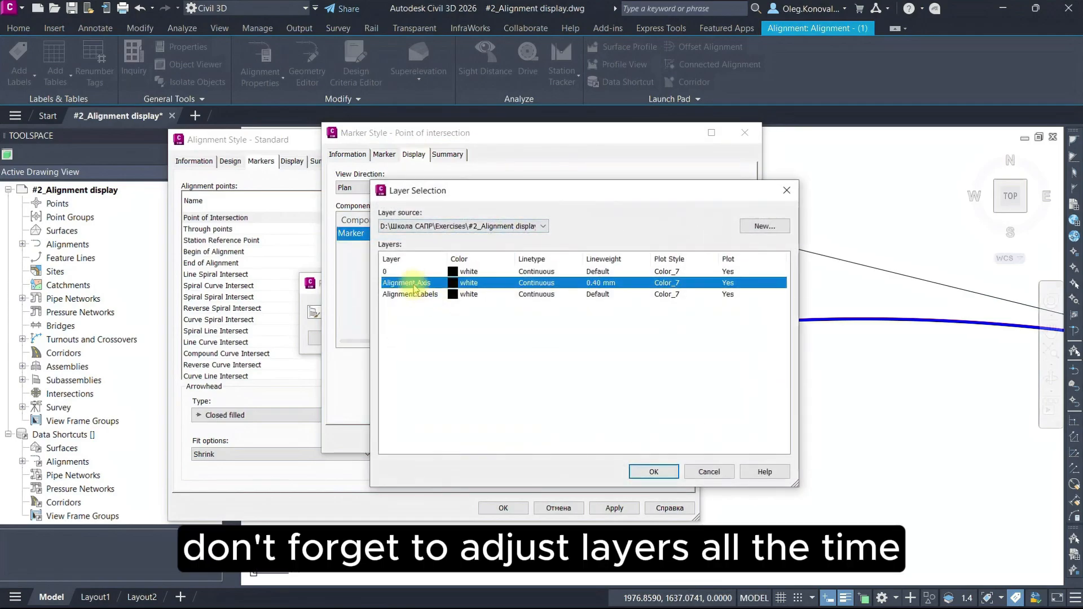
click(649, 471)
Step: Set the marker component's color to 250 and apply the marker style and alignment style changes
click(607, 236)
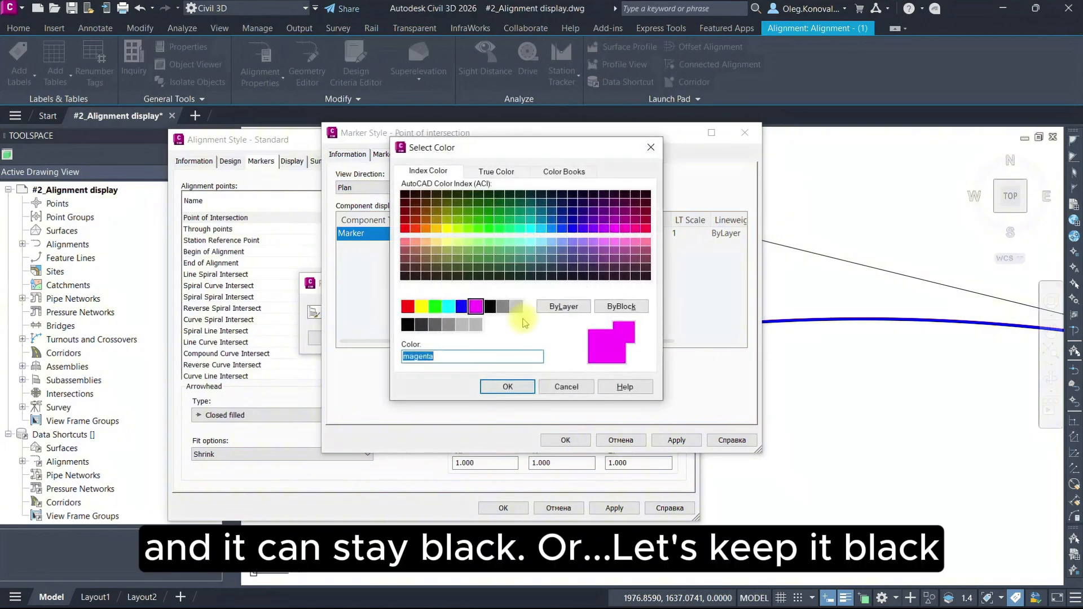
click(408, 326)
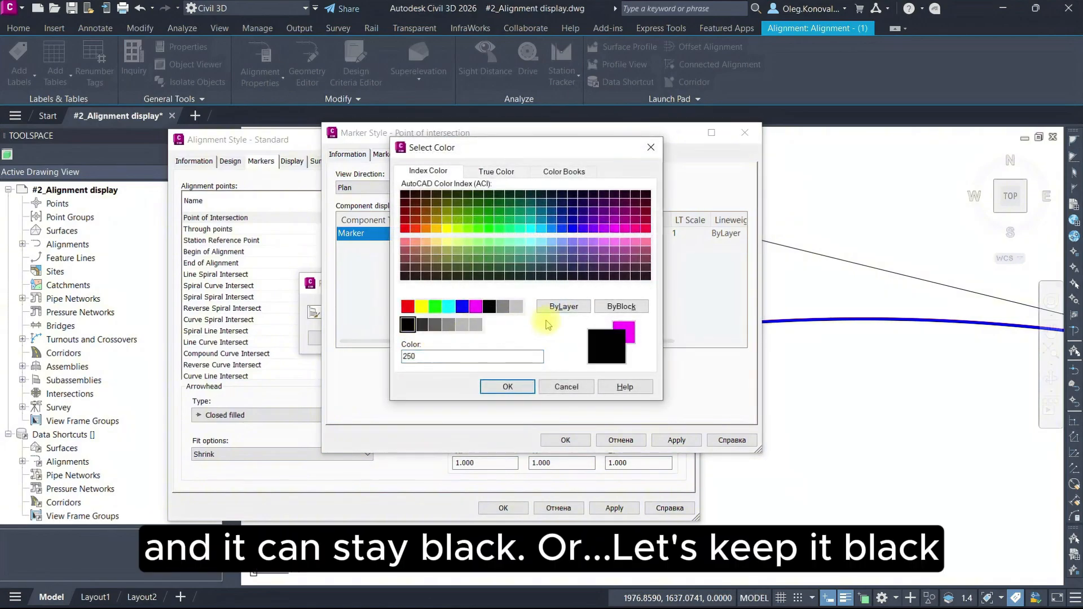
click(564, 306)
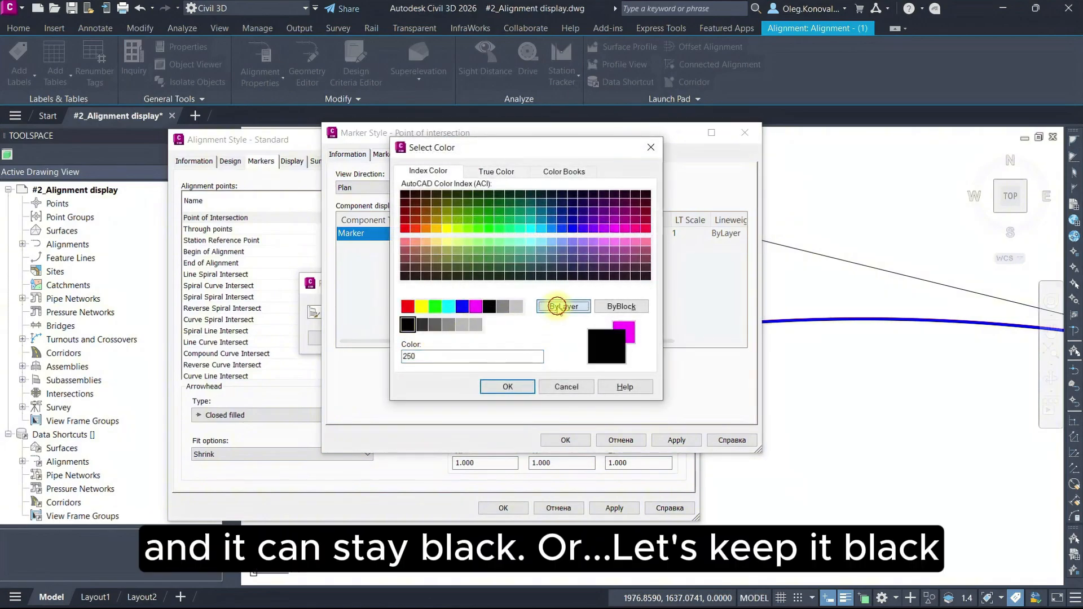
click(408, 325)
click(508, 386)
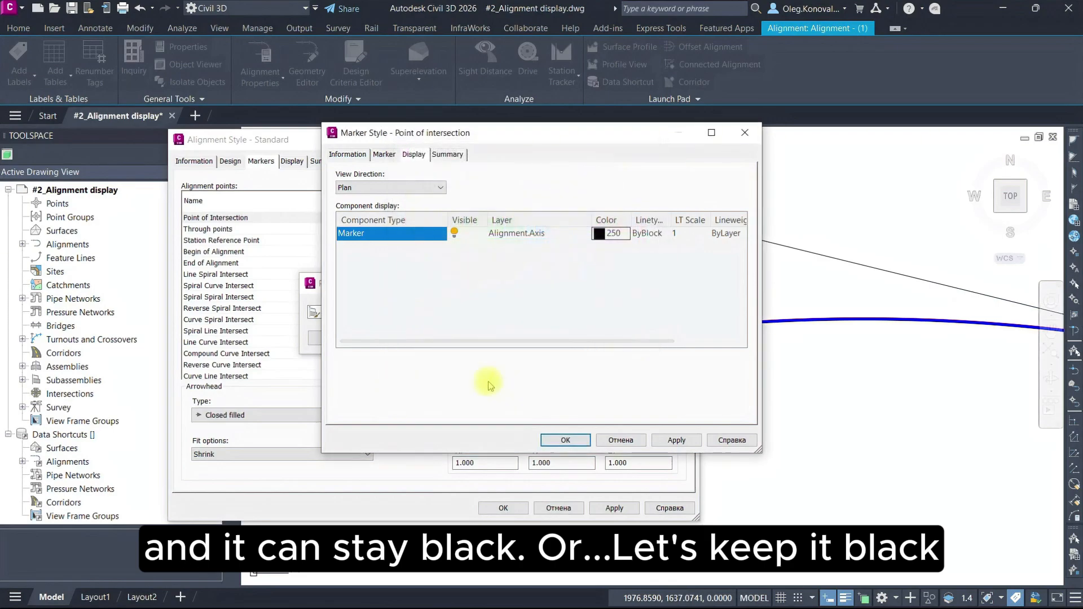
click(556, 441)
click(333, 338)
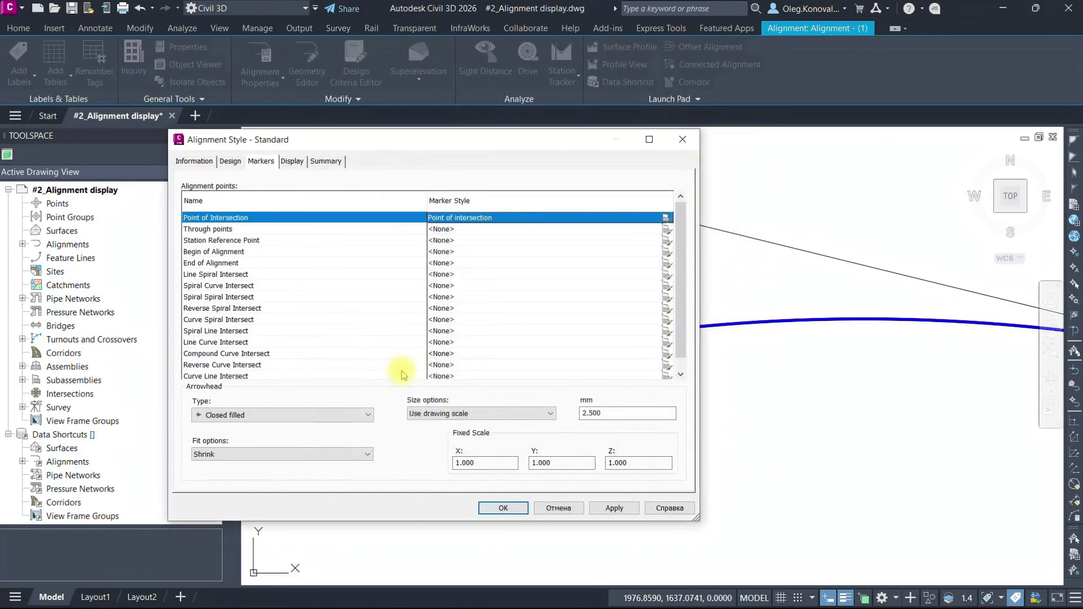
click(514, 505)
scroll(671, 219, up, 4)
scroll(684, 218, down, 4)
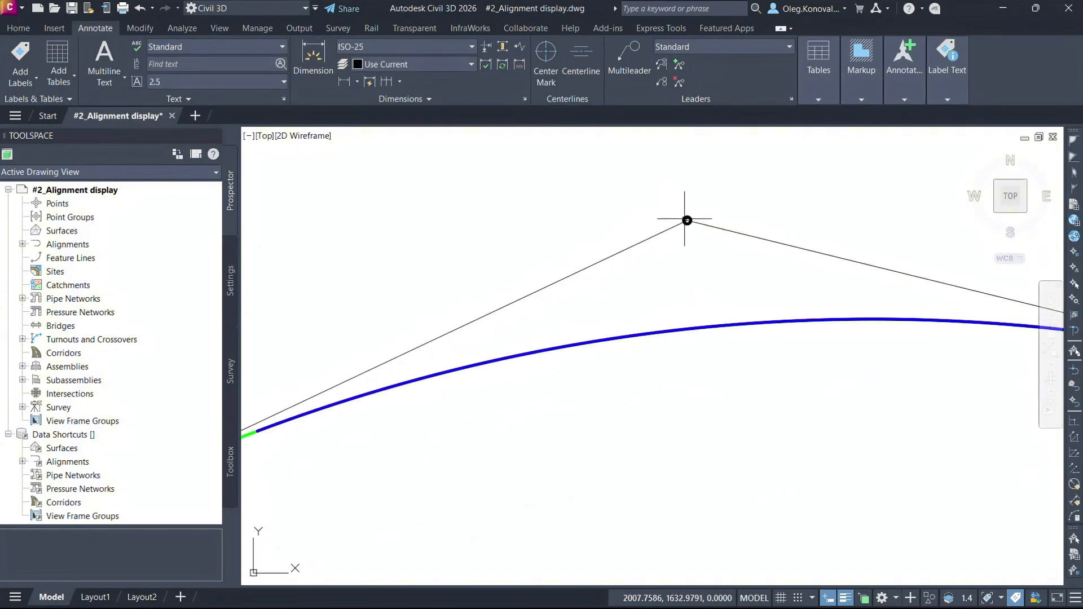
scroll(684, 219, down, 3)
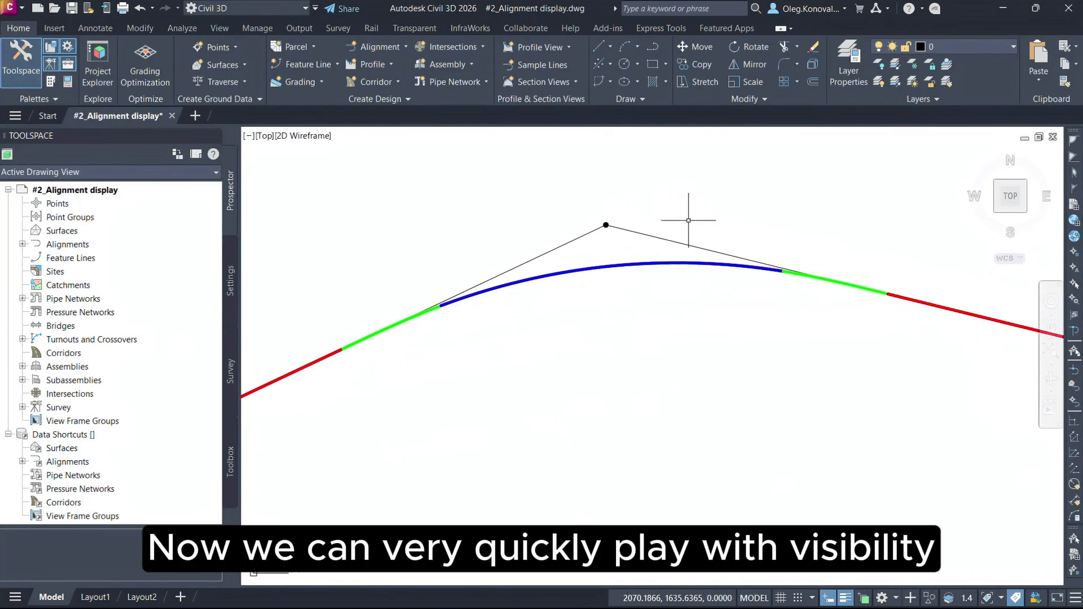
Step: Turn the Alignment.Axis layer off and back on
click(986, 47)
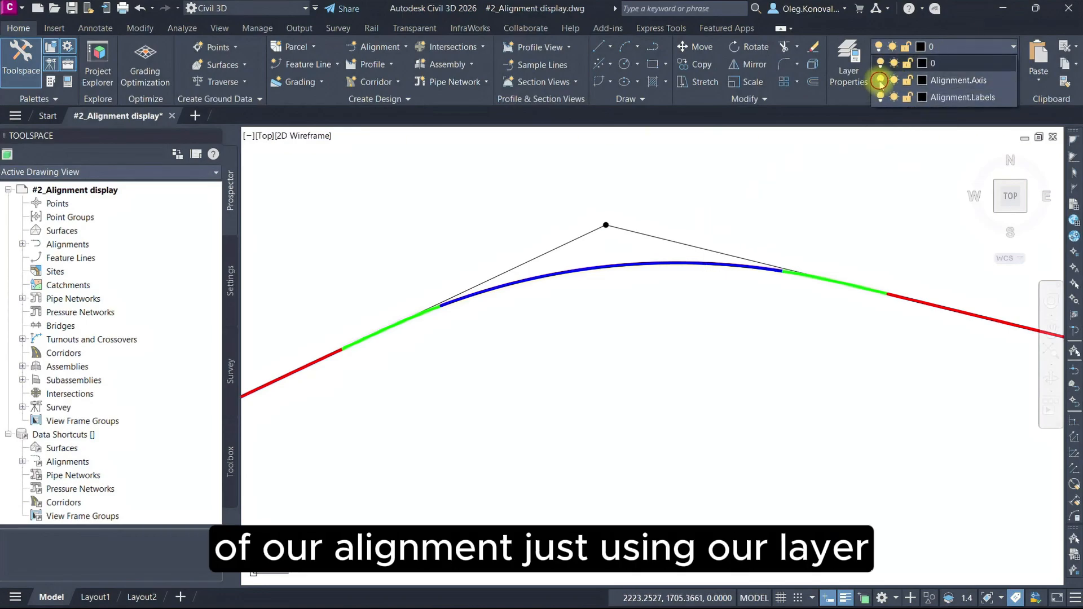
click(880, 80)
click(881, 80)
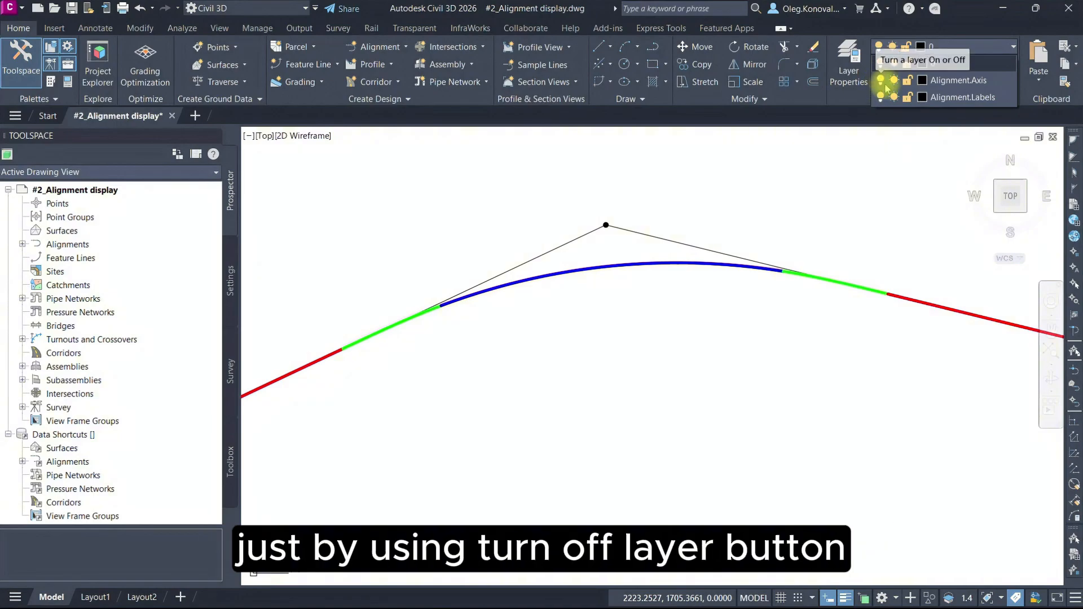
Step: Set the Alignment.Axis layer's lineweight to 0.30 mm in the layer properties
click(849, 79)
click(150, 99)
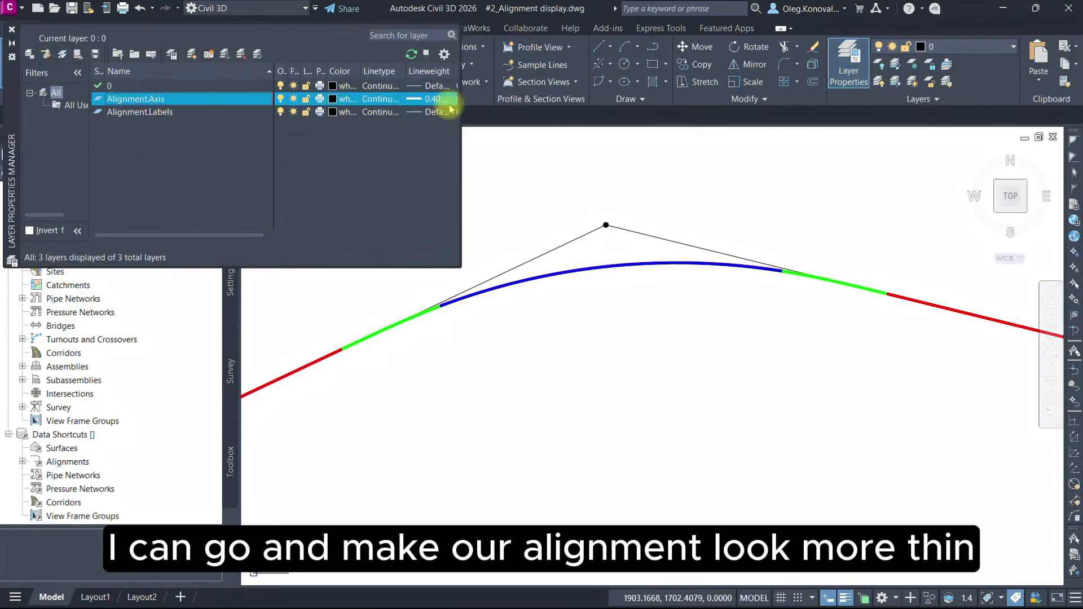
click(429, 99)
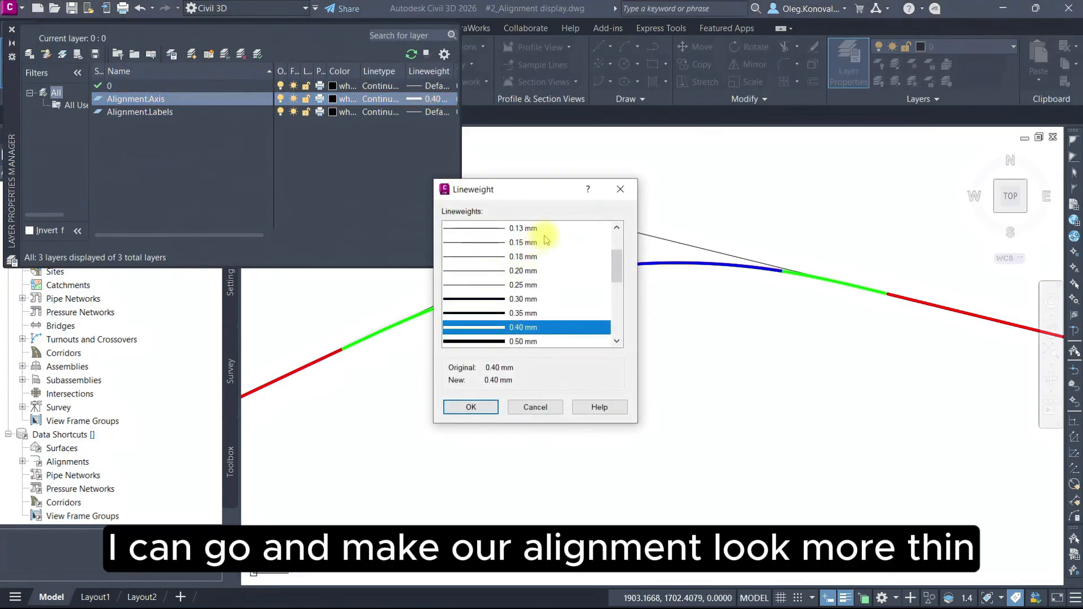
double_click(513, 300)
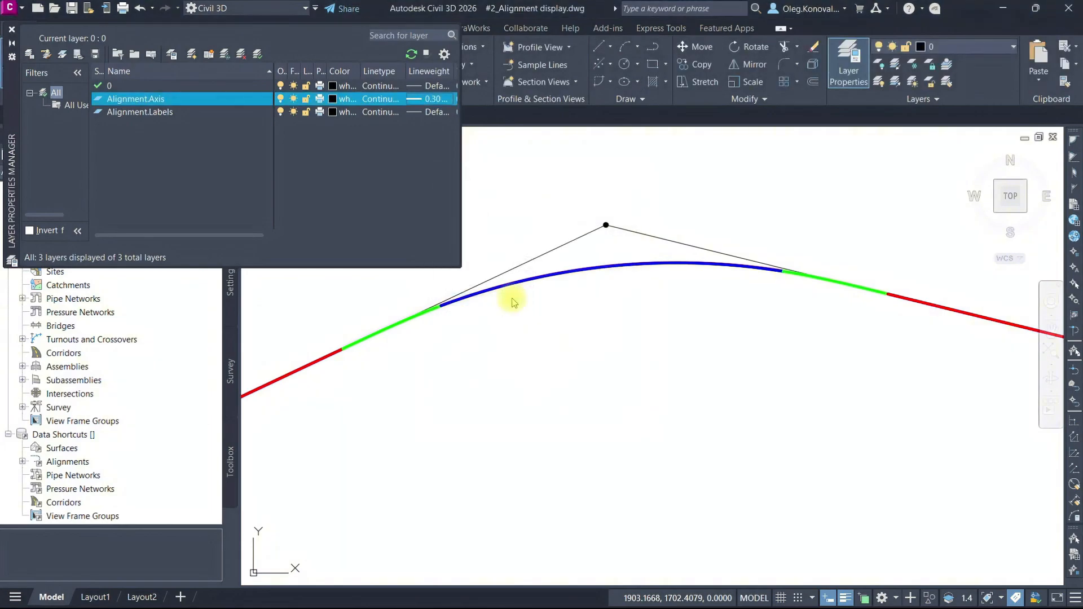
click(10, 31)
middle_drag(496, 290, 581, 261)
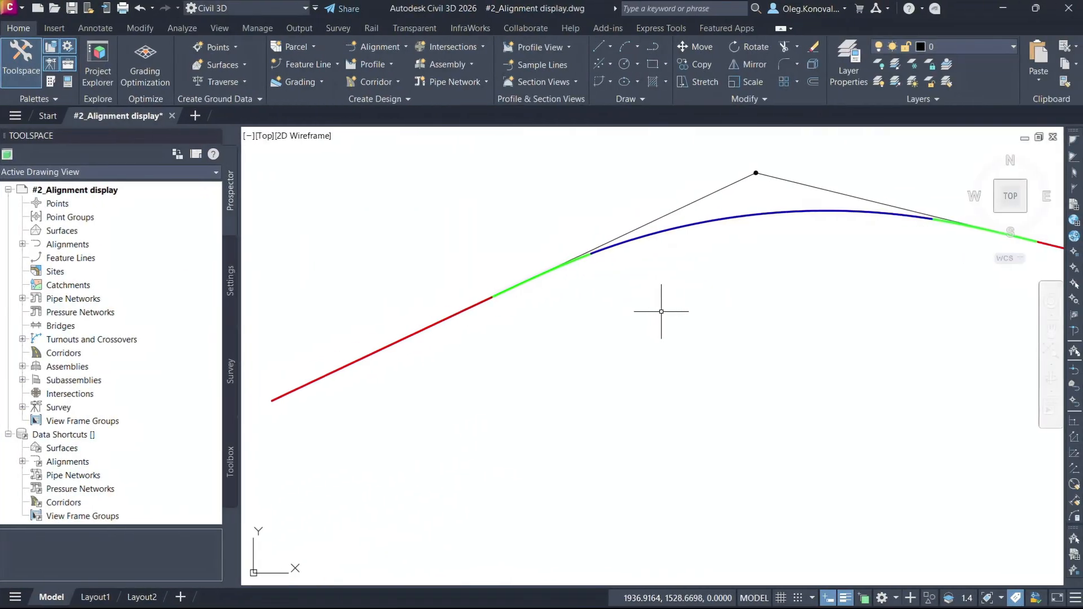
middle_drag(661, 311, 699, 320)
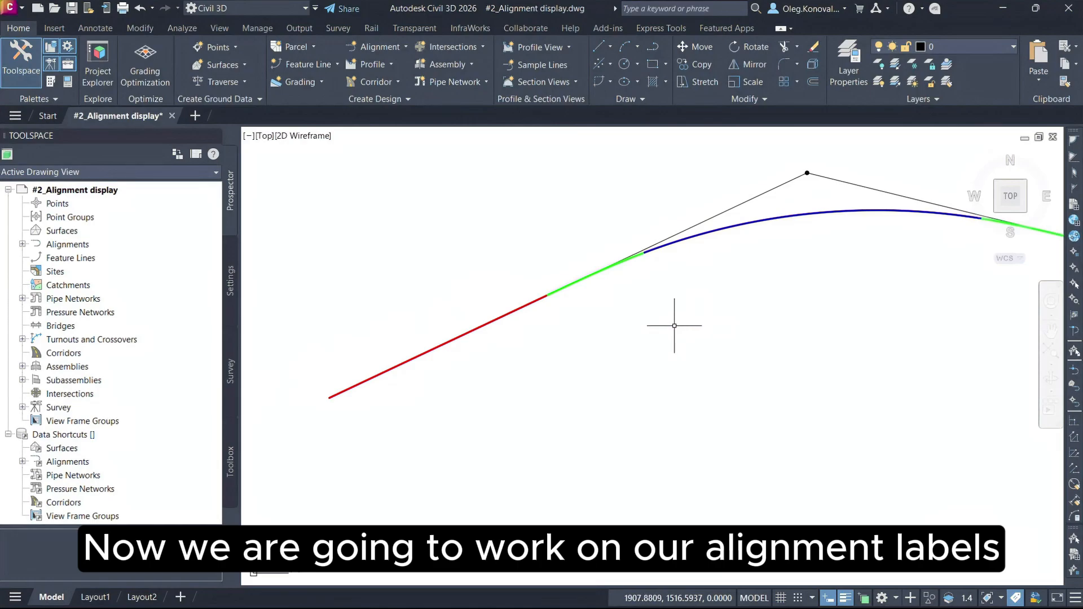
Step: Set the Alignment.Labels layer's color to red in the layer properties
click(848, 67)
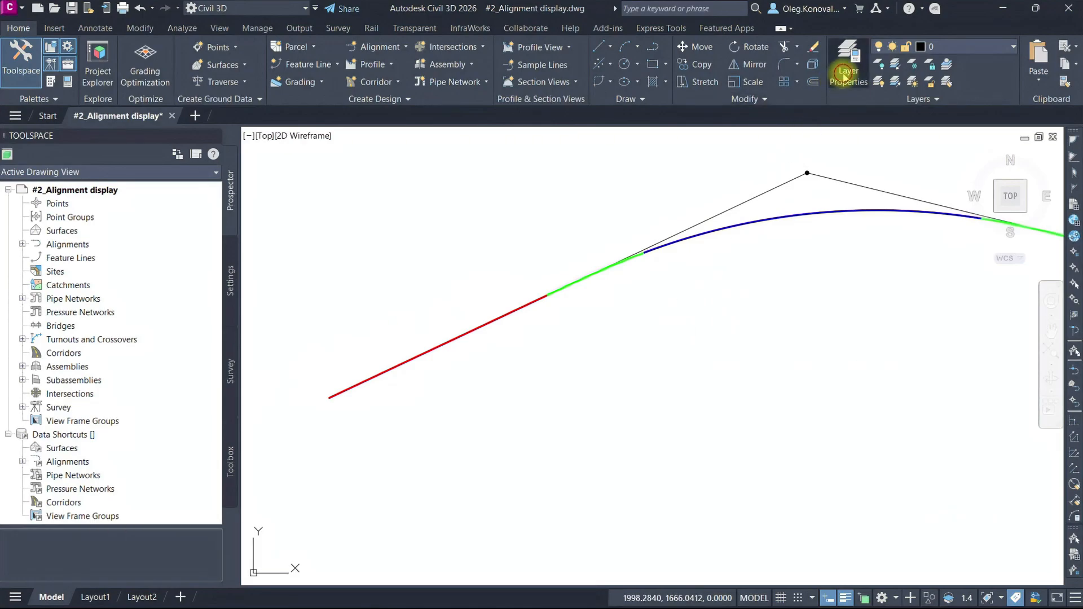
click(156, 100)
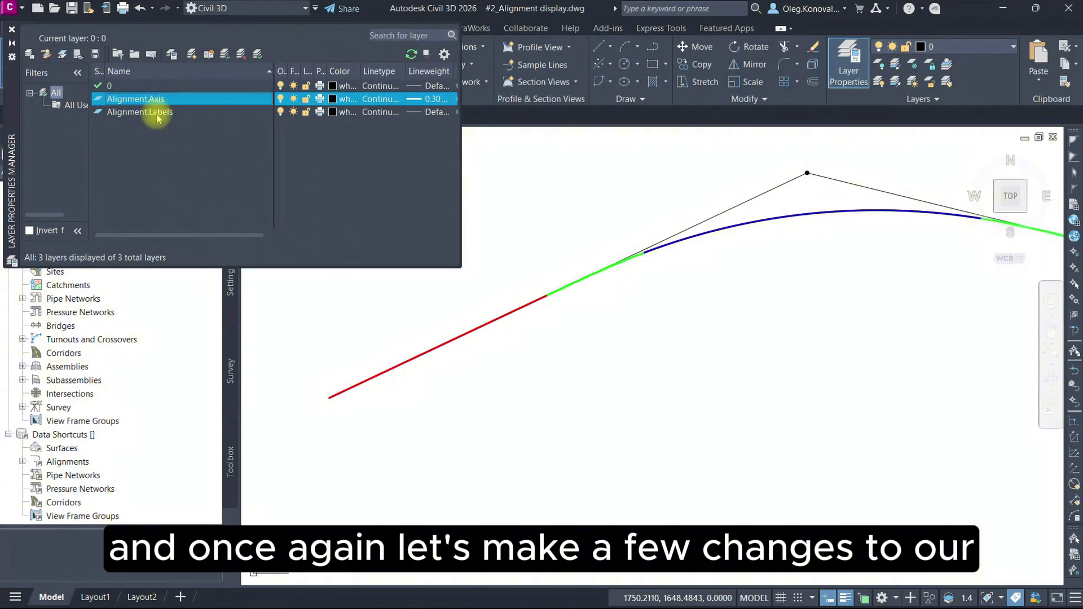
click(157, 114)
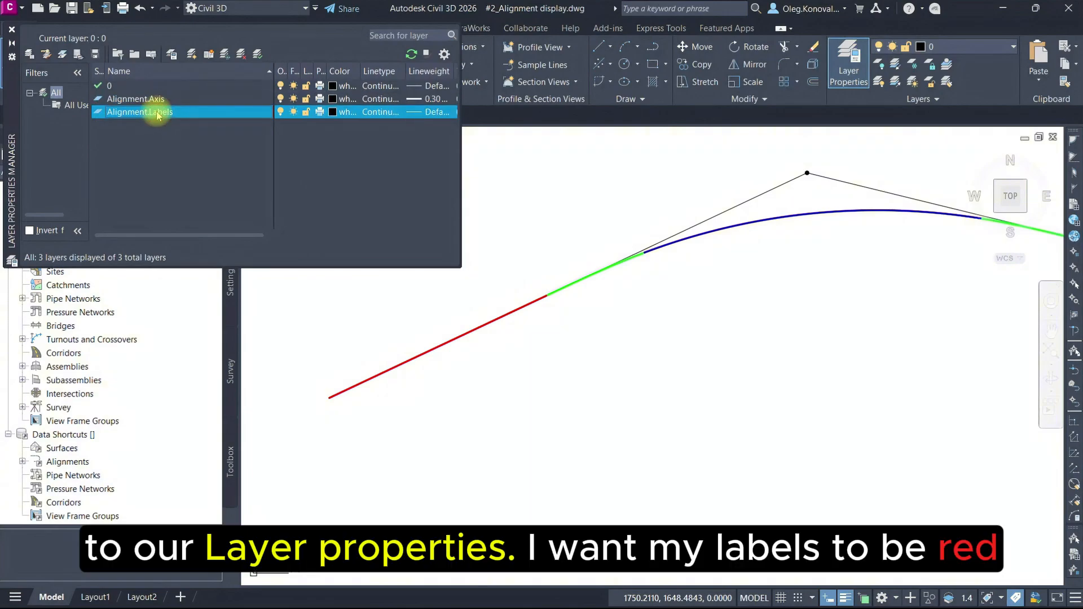
click(340, 120)
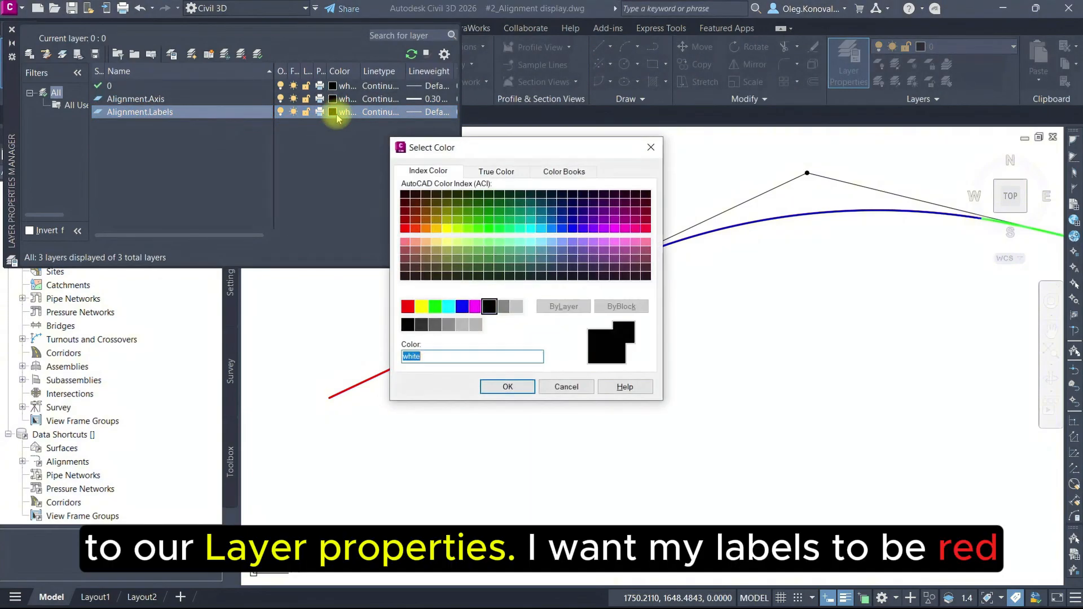
double_click(408, 308)
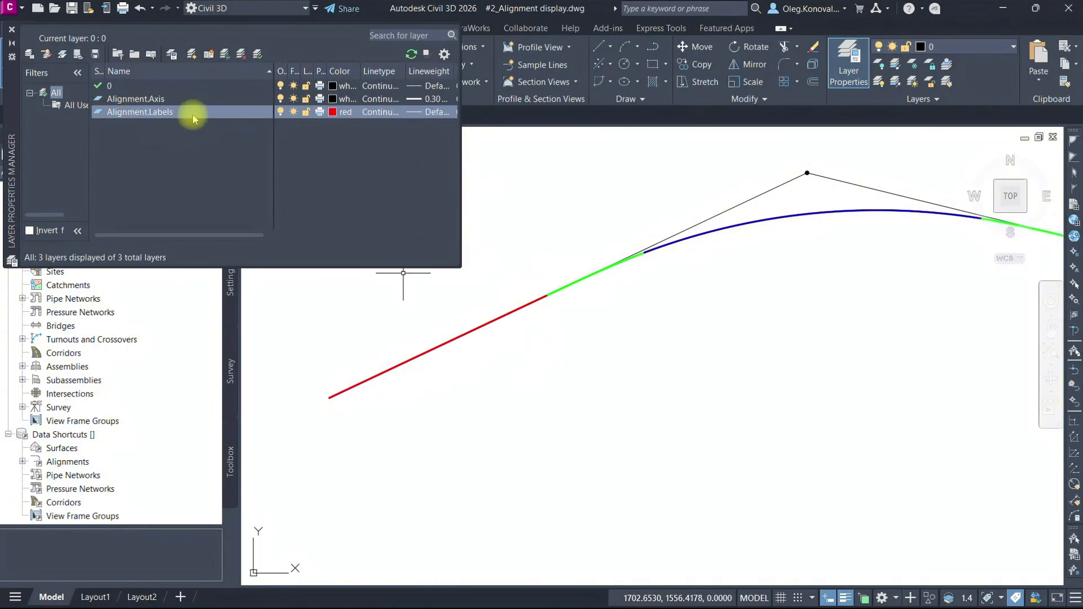
click(12, 28)
Step: Open the alignment's labels for editing and choose Geometry Points as the label type
click(430, 350)
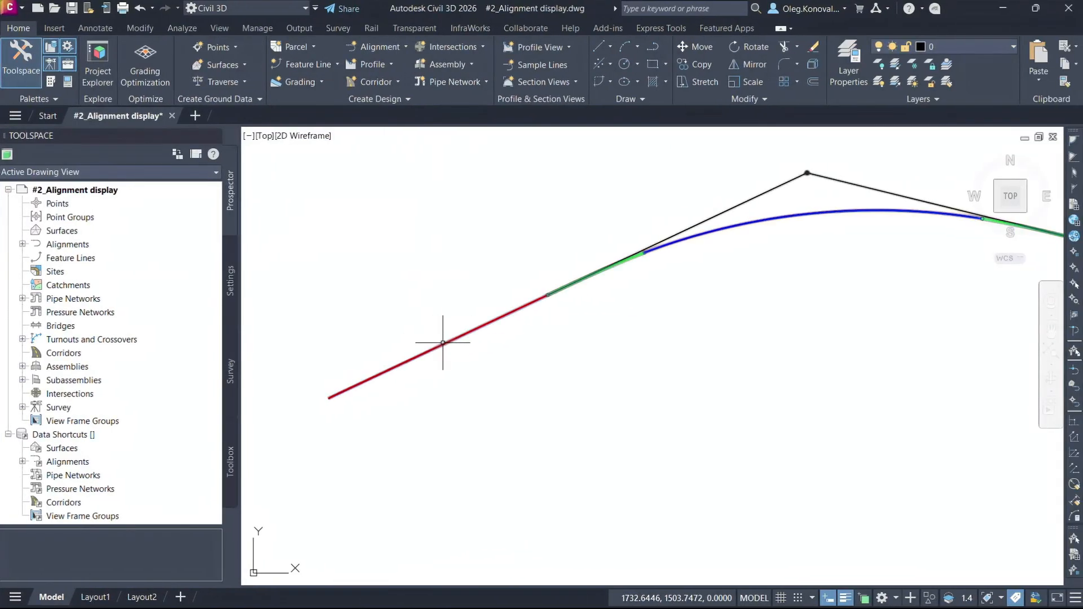
right_click(395, 366)
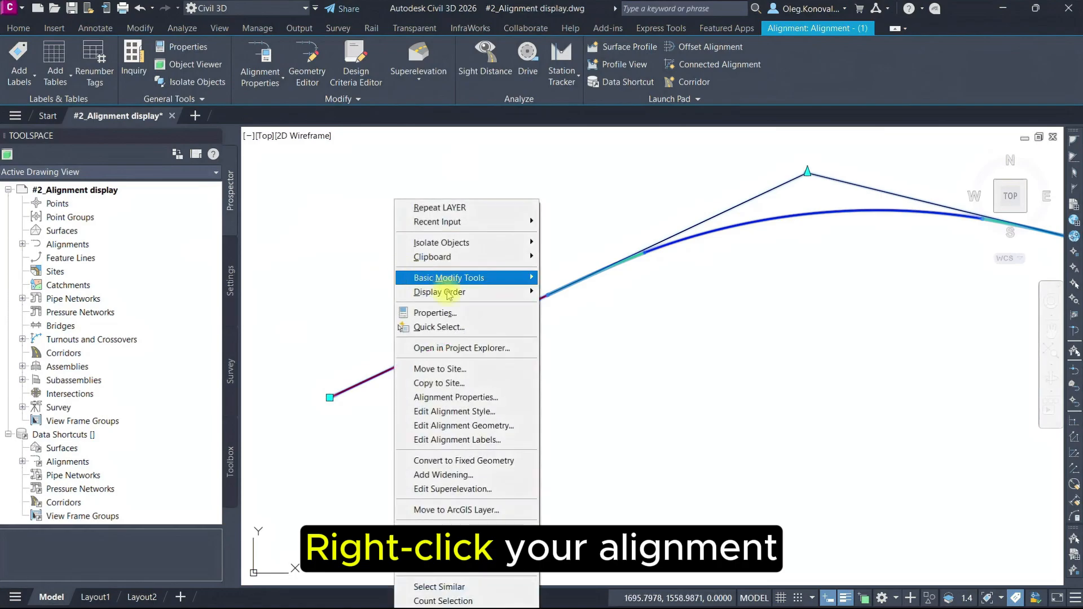
click(504, 439)
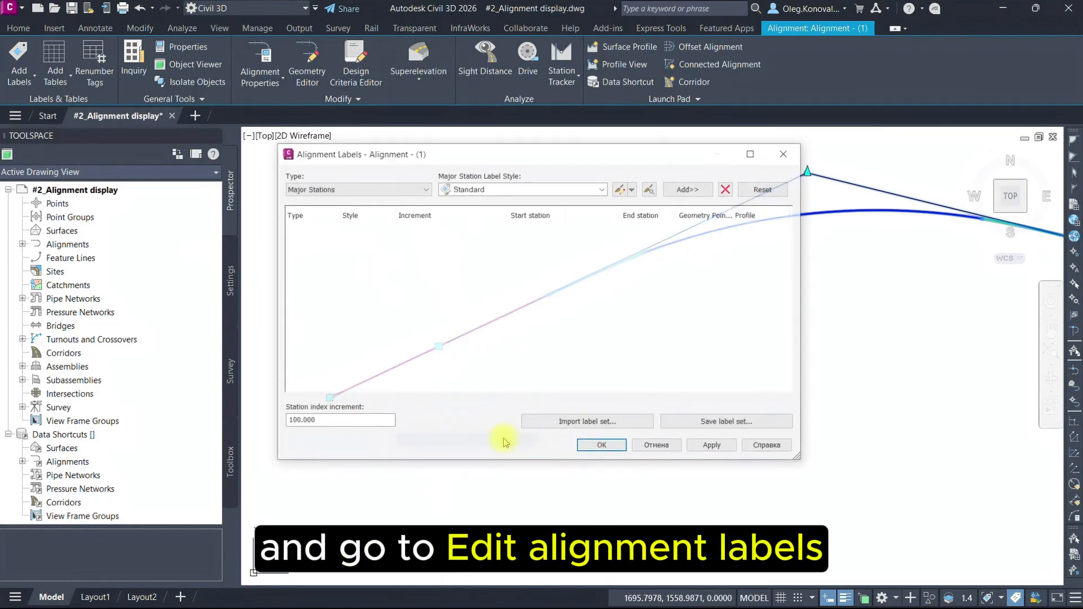
click(388, 189)
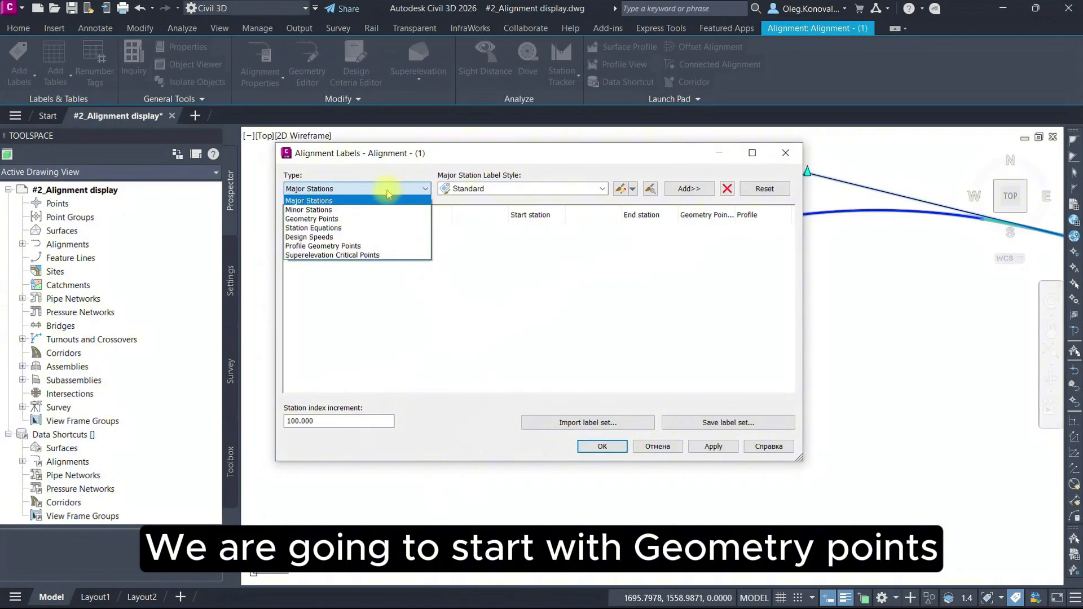
click(357, 219)
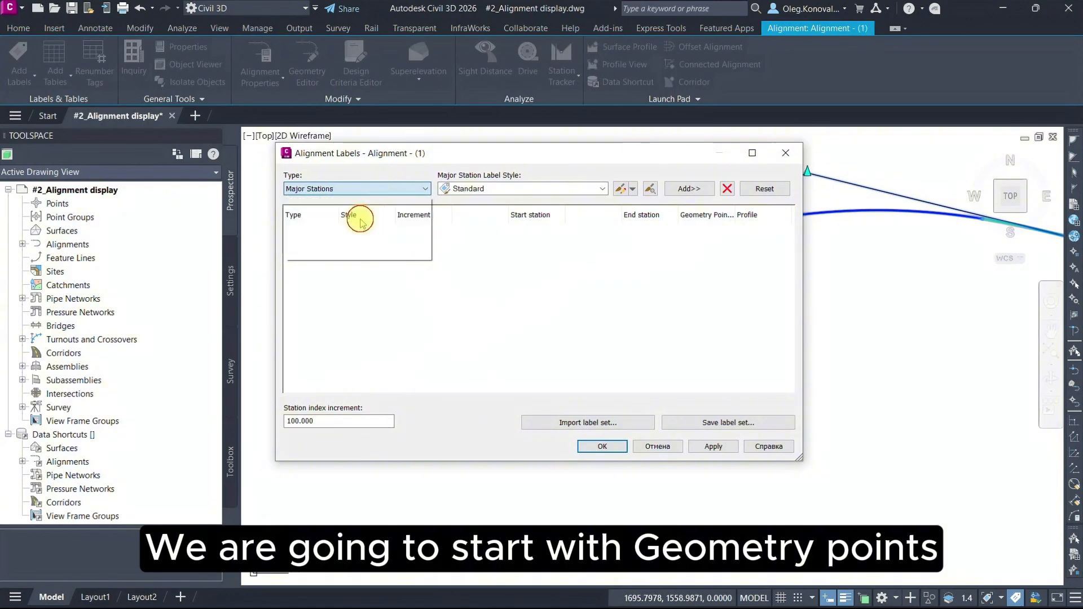
Step: Create a new geometry point label style named "Geometry points"
click(633, 190)
click(642, 205)
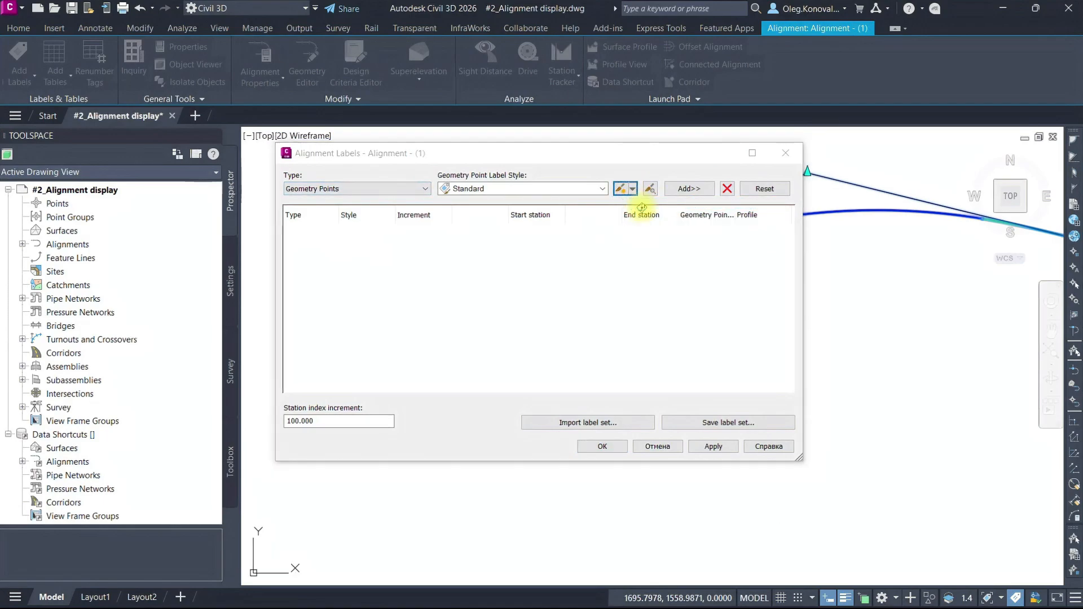
drag(278, 17, 579, 249)
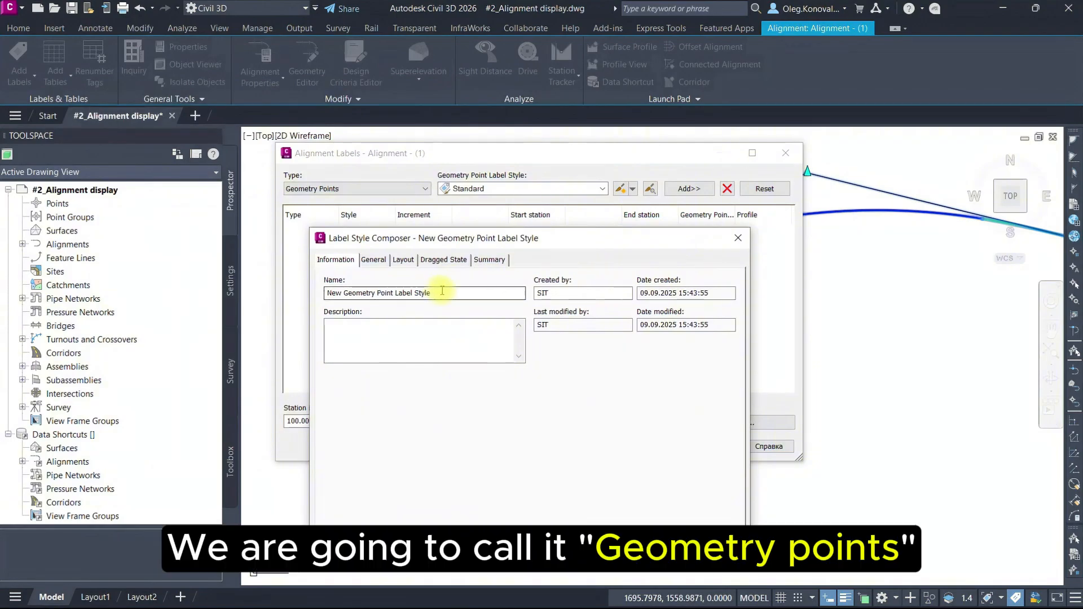
drag(442, 291, 220, 282)
text(Geometry points)
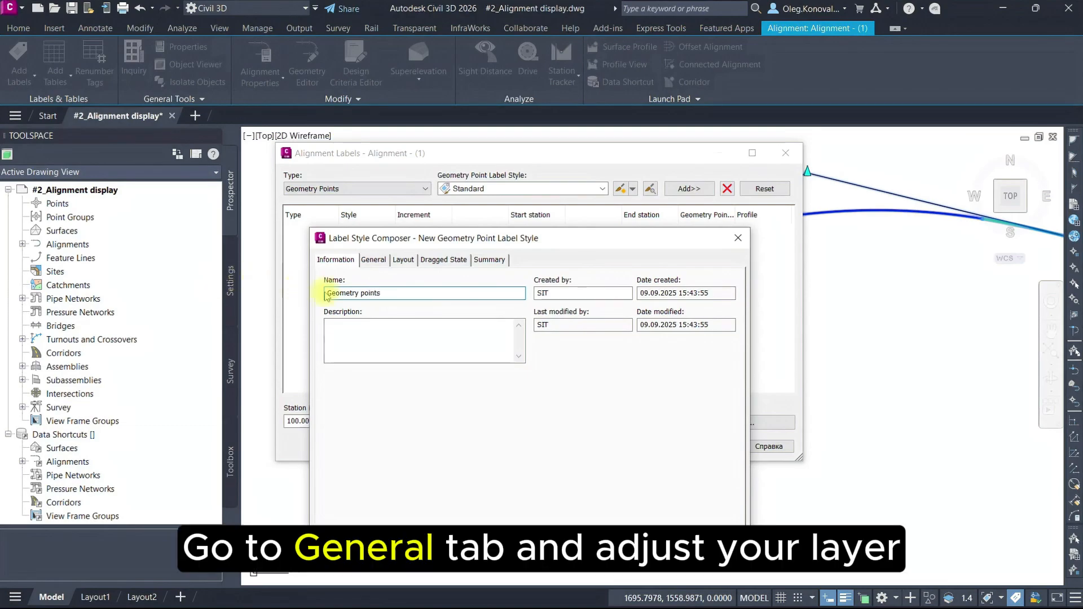
Step: Assign the Geometry points label style to the Alignment.Labels layer and open its layout settings
click(371, 262)
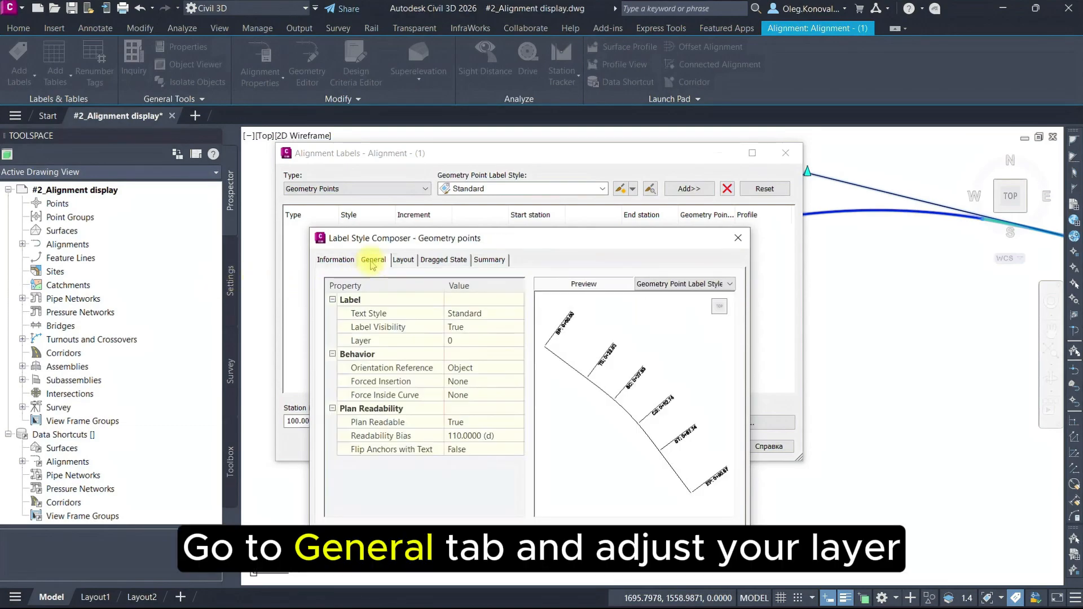
click(516, 342)
click(516, 342)
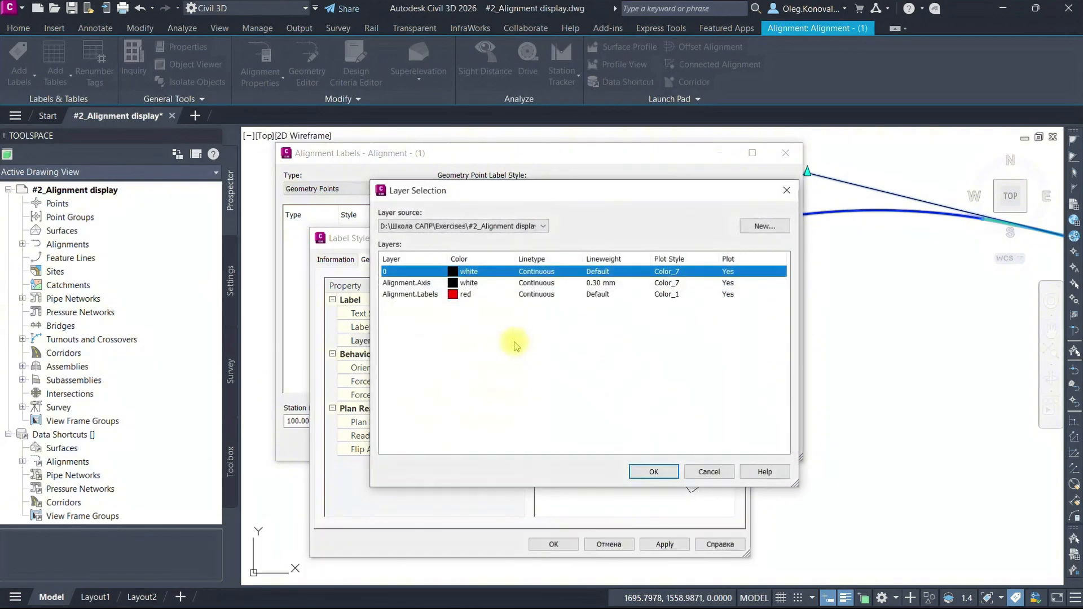
click(414, 295)
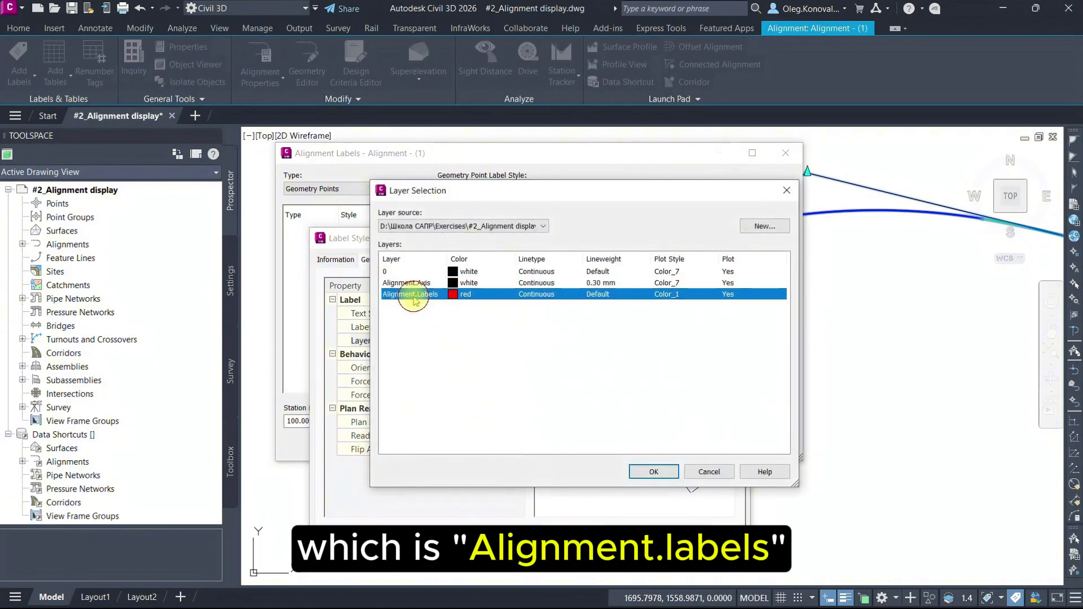
double_click(415, 295)
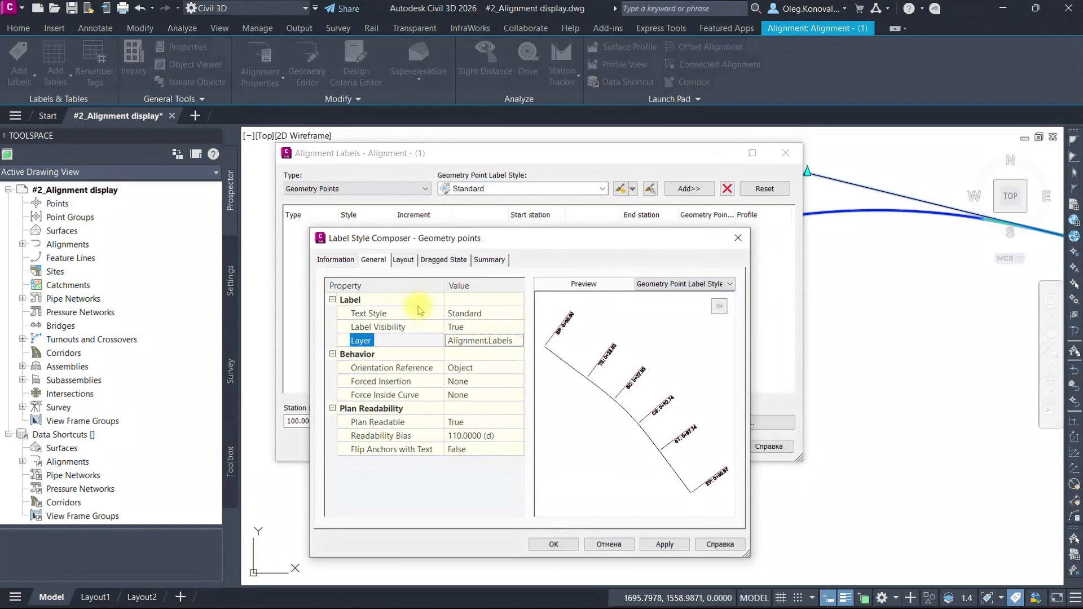
click(404, 260)
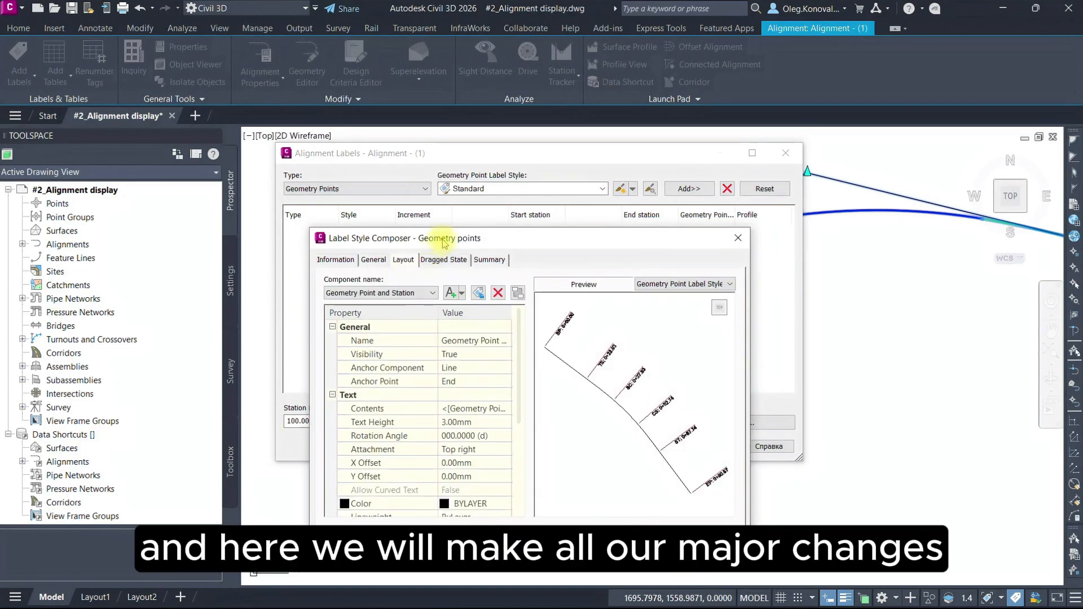
Step: Set the text height of the Geometry Point and Station component to 2.5 mm
drag(443, 240, 416, 225)
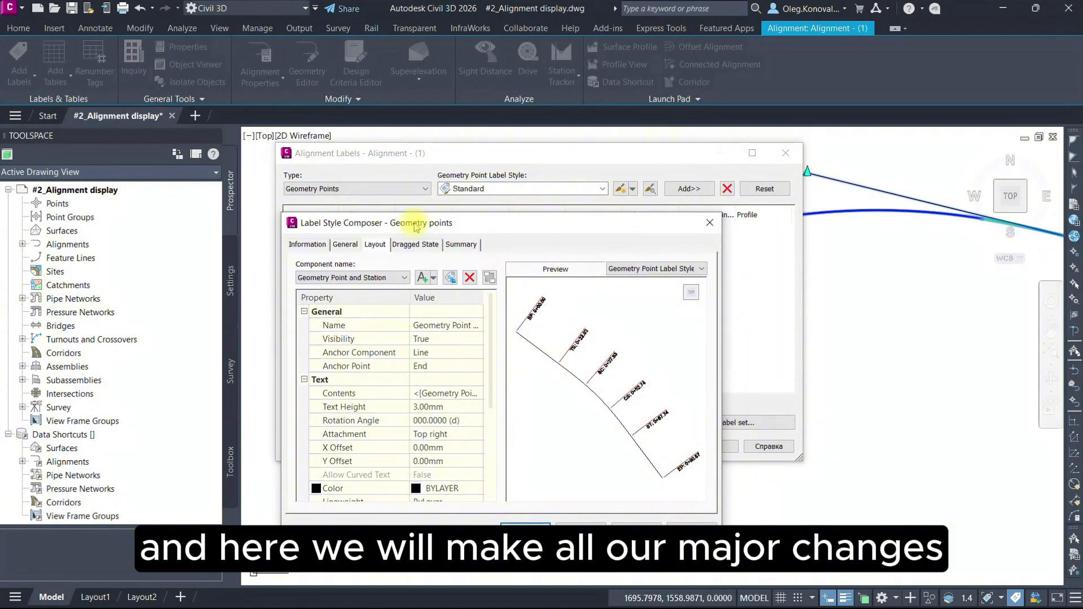
click(473, 408)
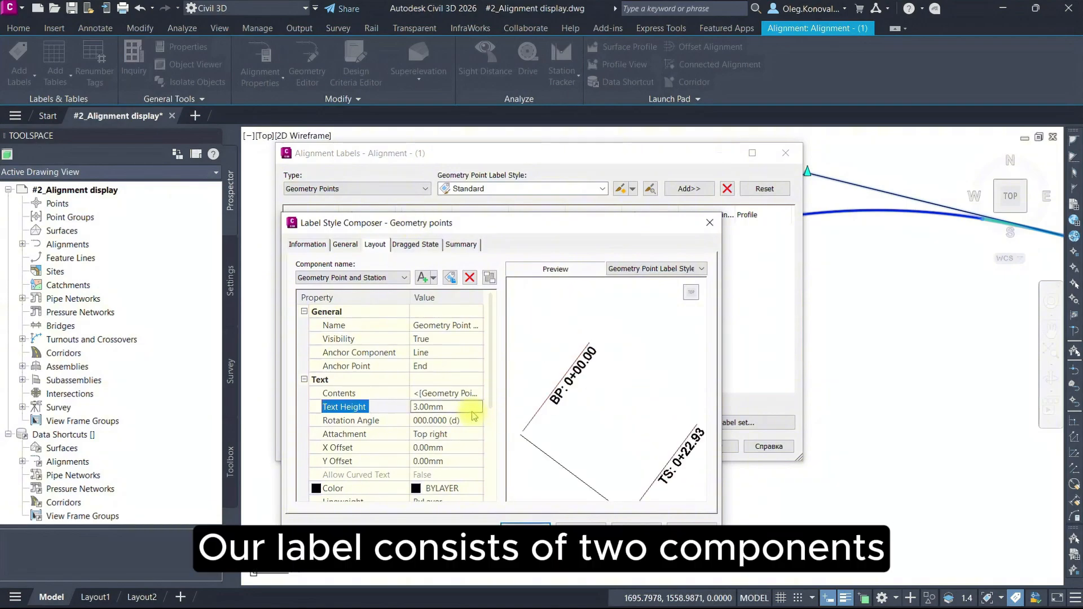
click(377, 277)
click(367, 294)
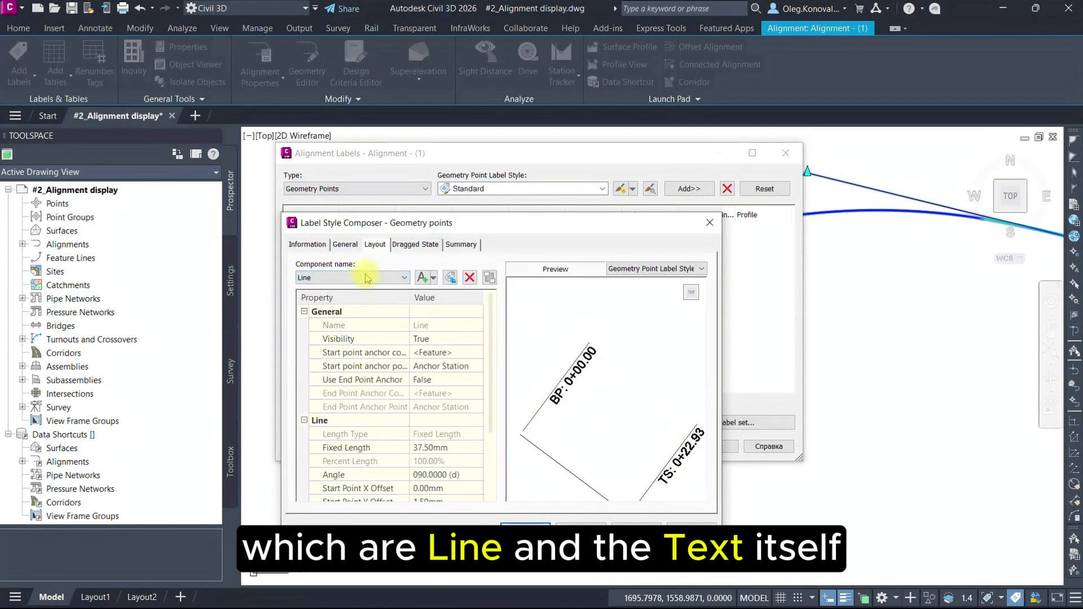
click(367, 278)
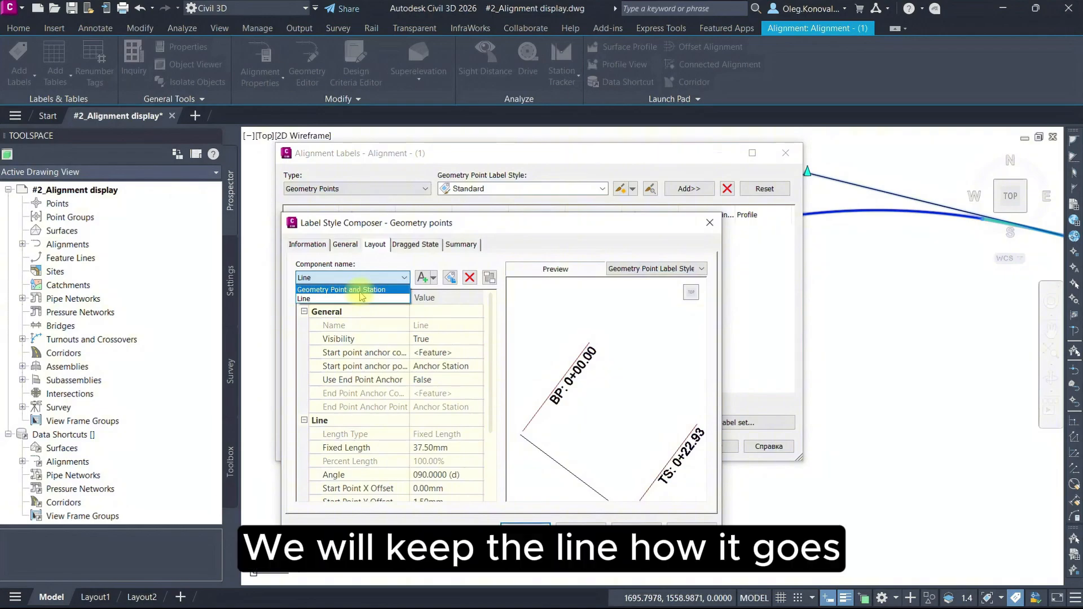
click(315, 289)
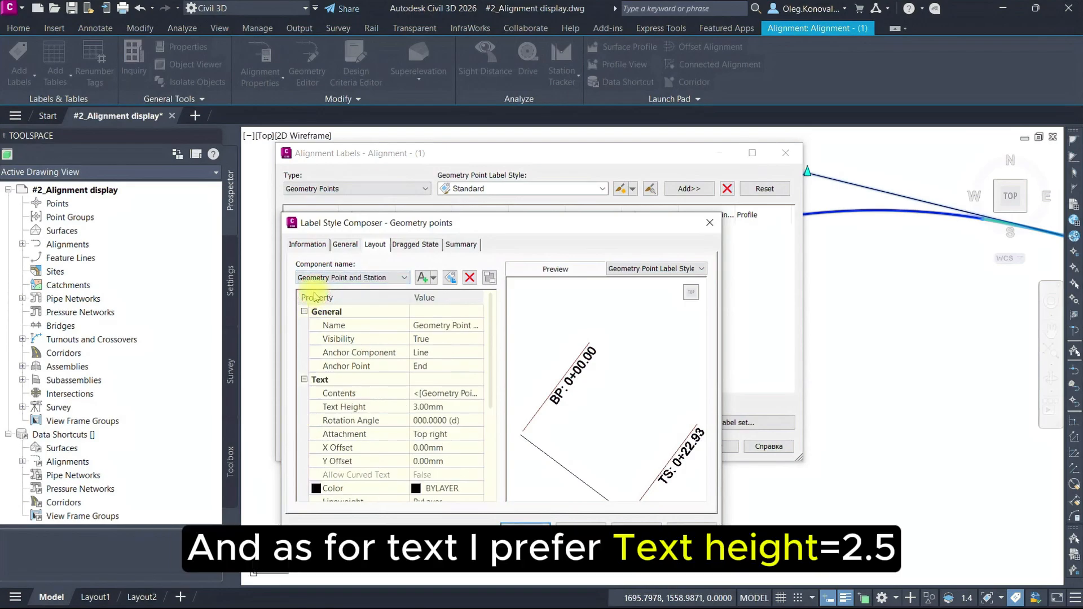
click(443, 408)
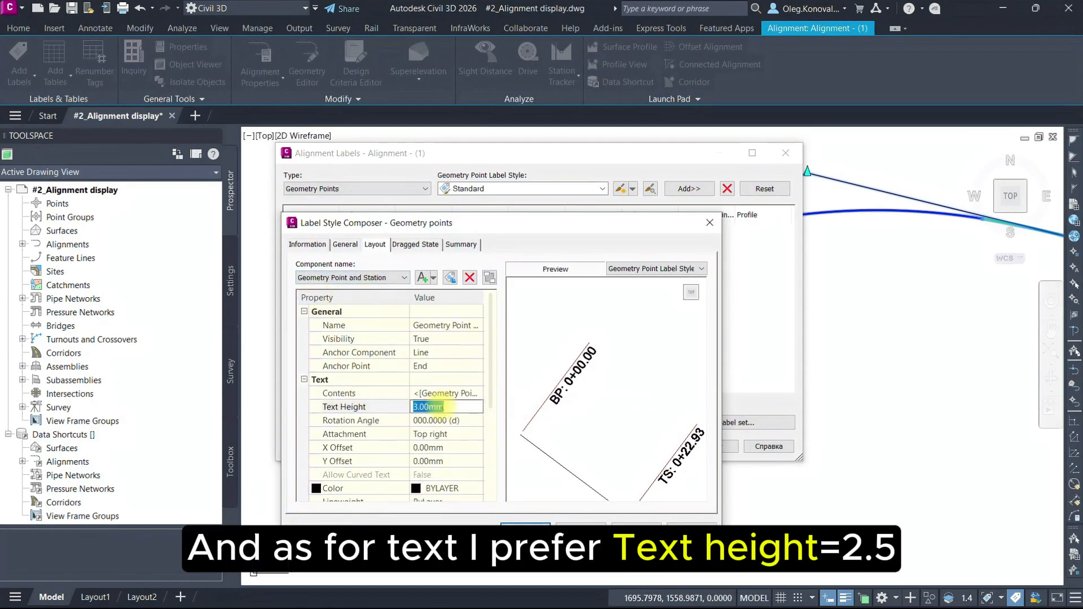
text(2.5)
key(Return)
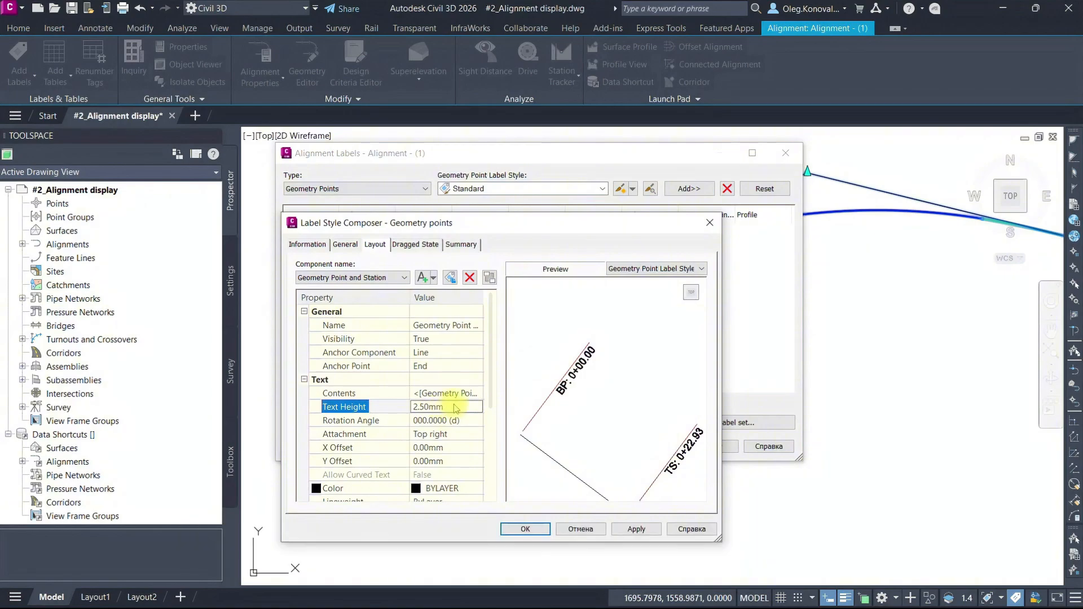
Step: Set the label text's attachment to Middle left and its rotation angle to 180 degrees
click(445, 435)
click(459, 483)
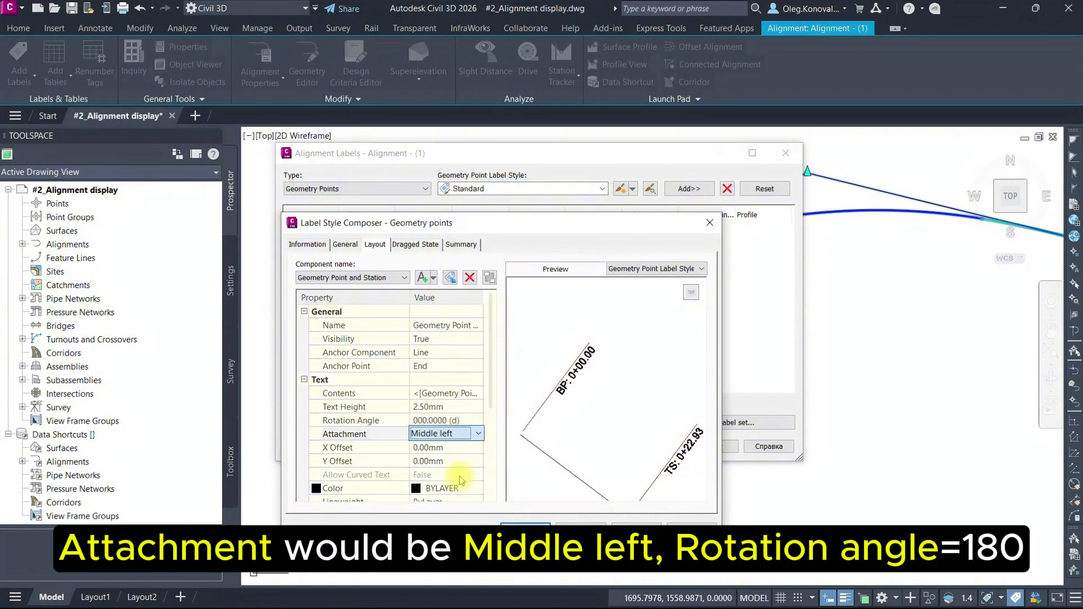
click(437, 421)
click(437, 419)
text(180)
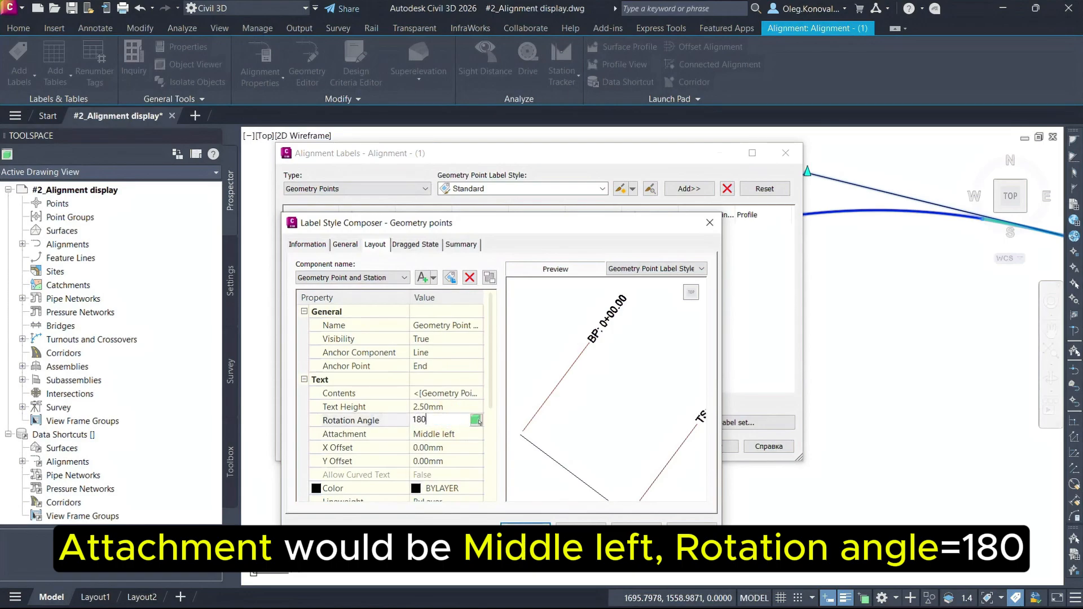
key(Return)
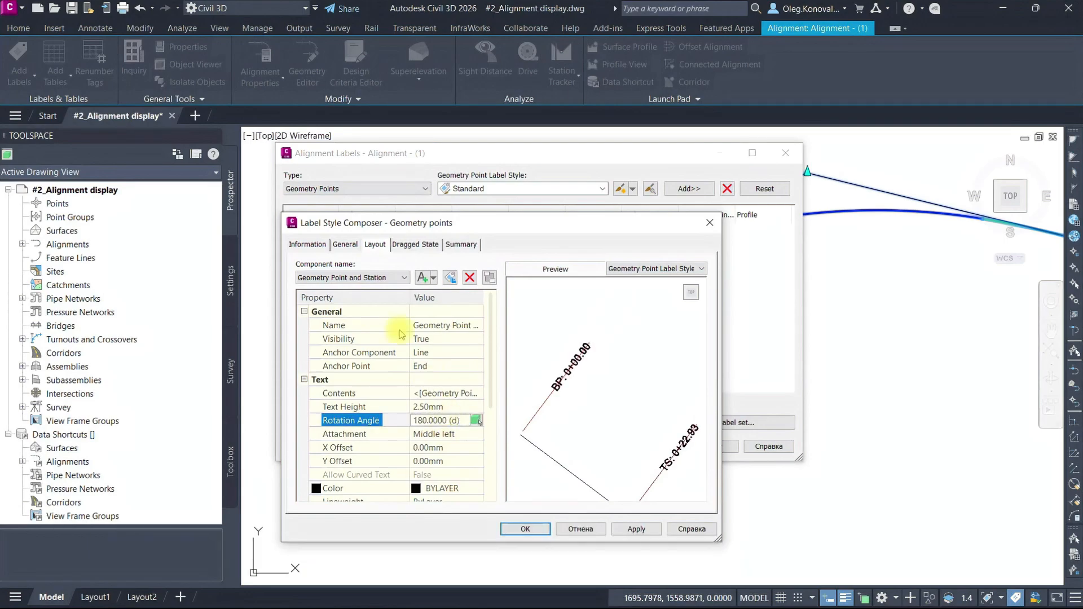
Step: Turn off Plan Readable for the label style by setting it to False
click(345, 244)
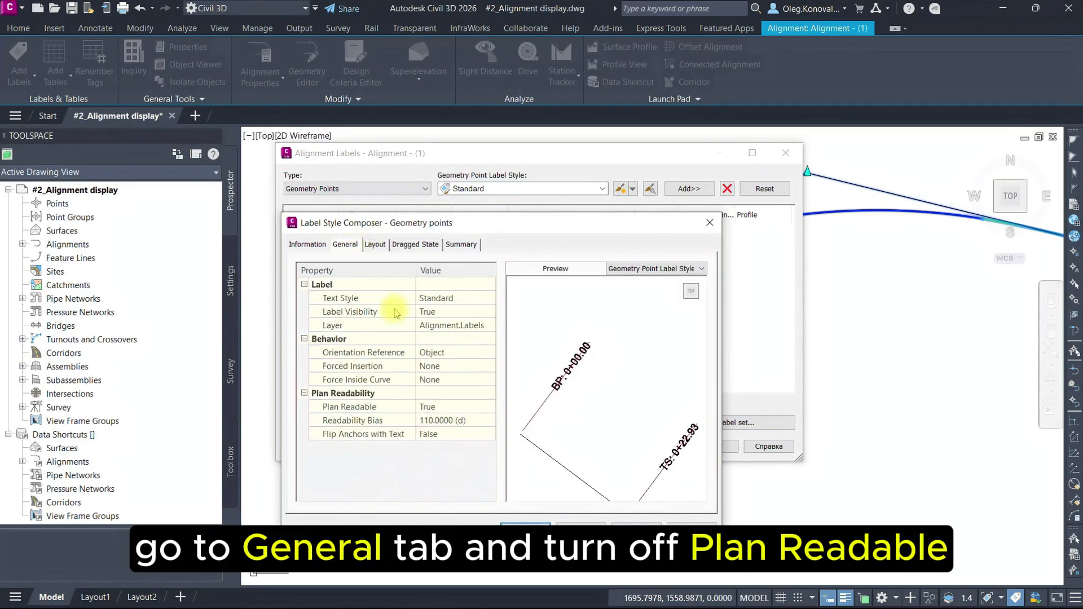
click(448, 407)
click(448, 406)
click(442, 427)
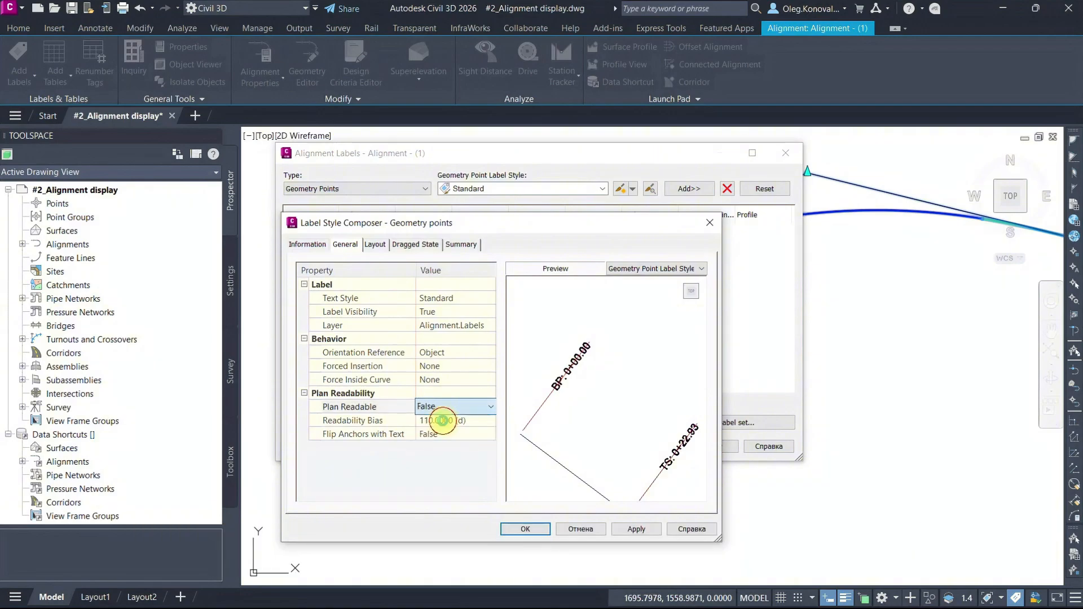
Step: Set the Y offset of the Geometry Point and Station text to -2 mm so it sits above the line
click(374, 244)
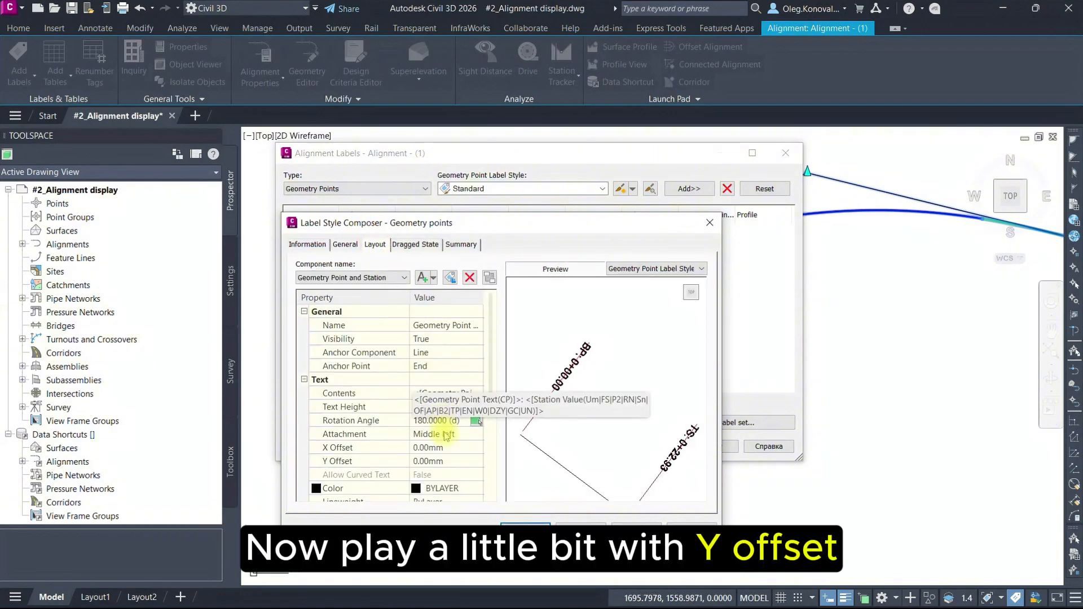
click(445, 461)
text(2)
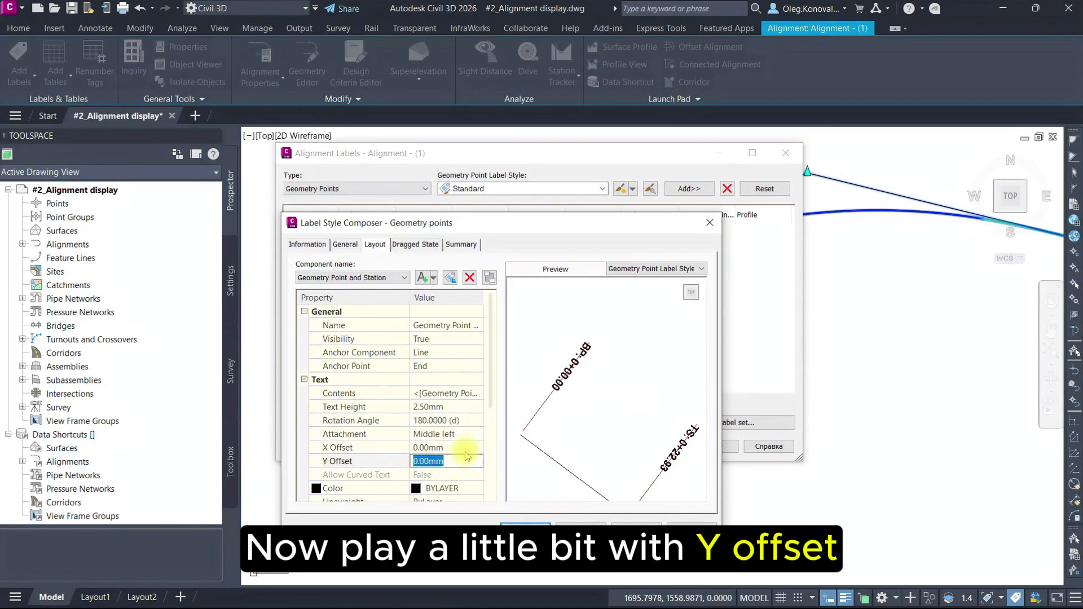
key(Return)
click(465, 458)
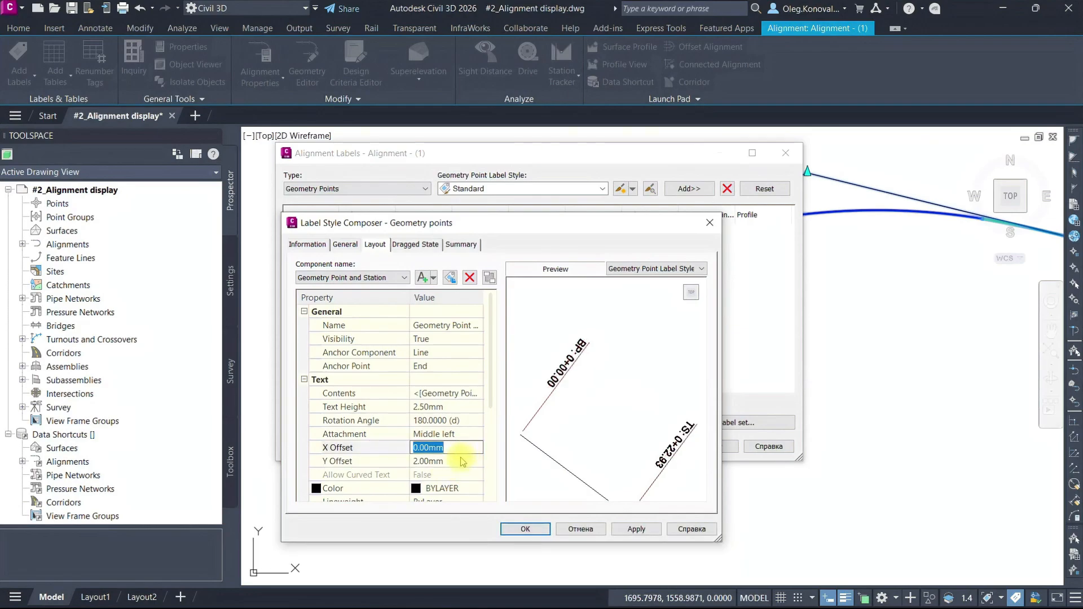
text(-2)
key(Return)
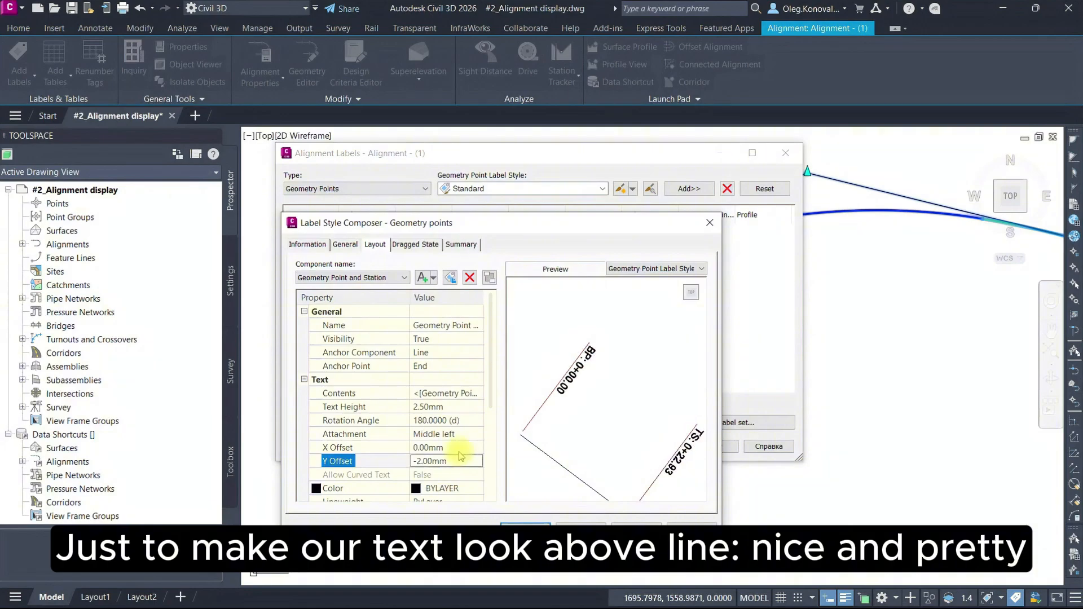
mouse_move(571, 365)
middle_down()
mouse_move(598, 362)
mouse_move(558, 340)
middle_up()
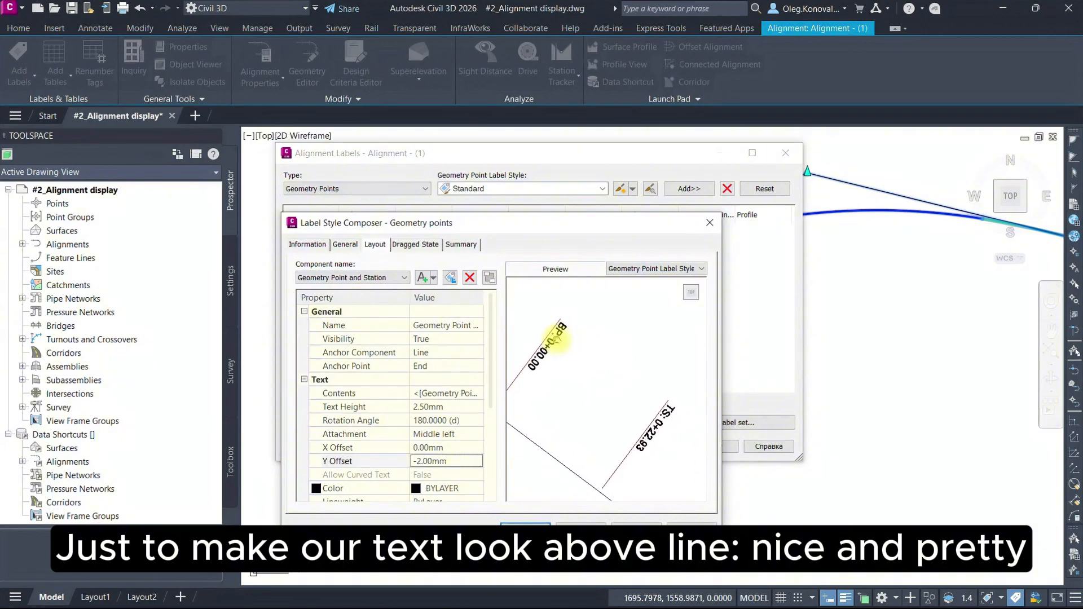
Step: Change the Station Value's decimal character to comma in the label contents, update the expression and save the label style
click(458, 393)
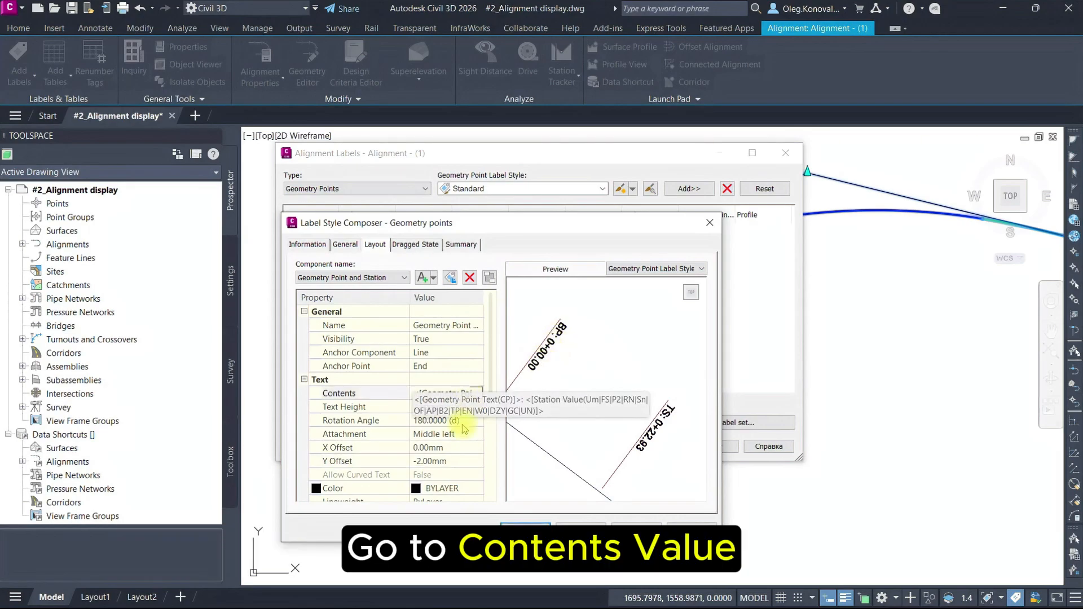
click(475, 393)
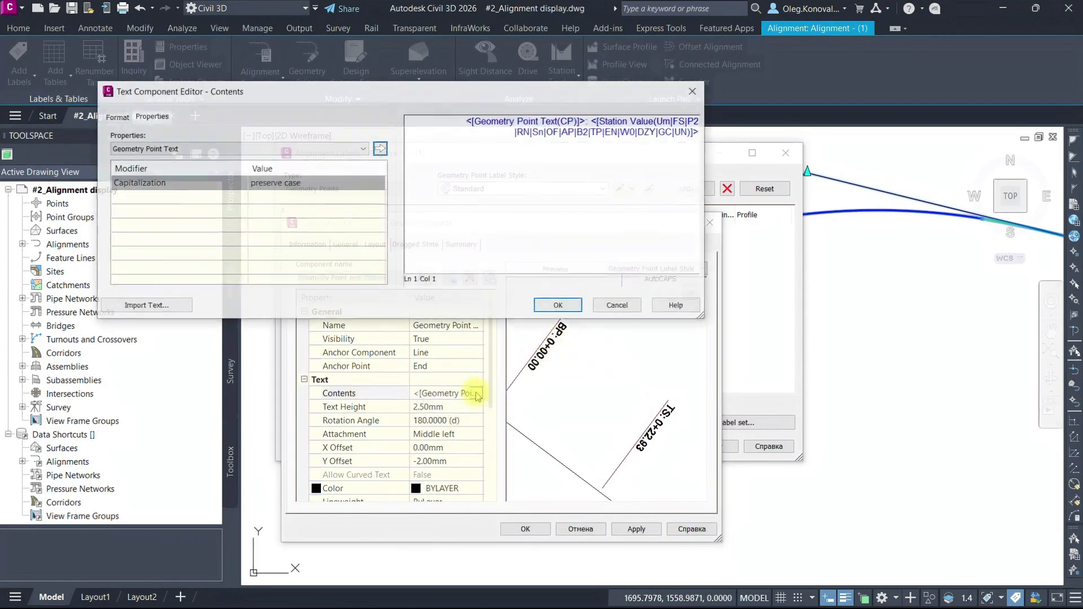
click(638, 131)
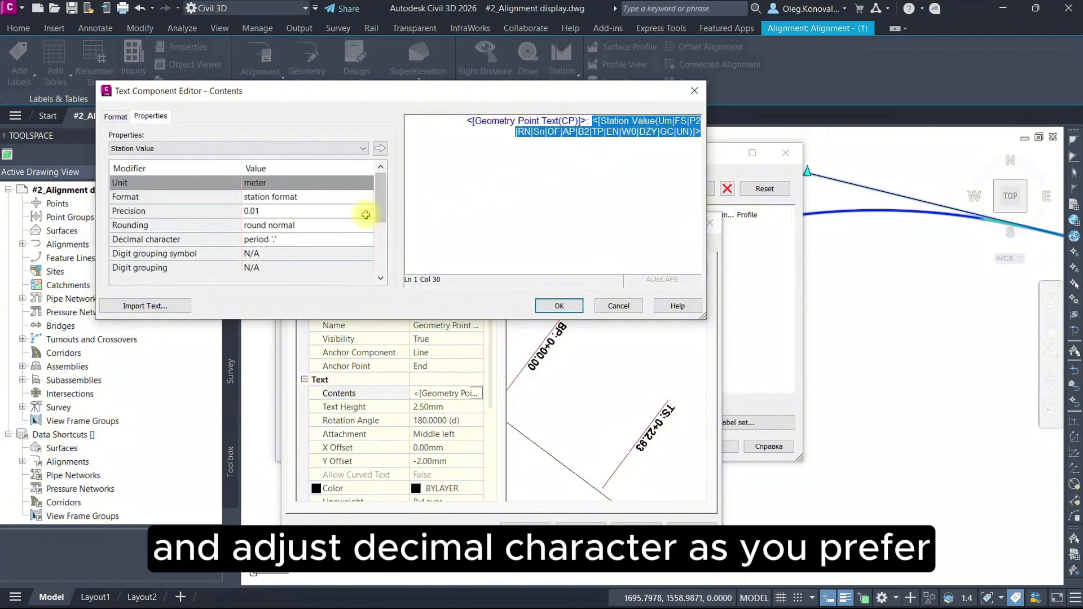
click(311, 241)
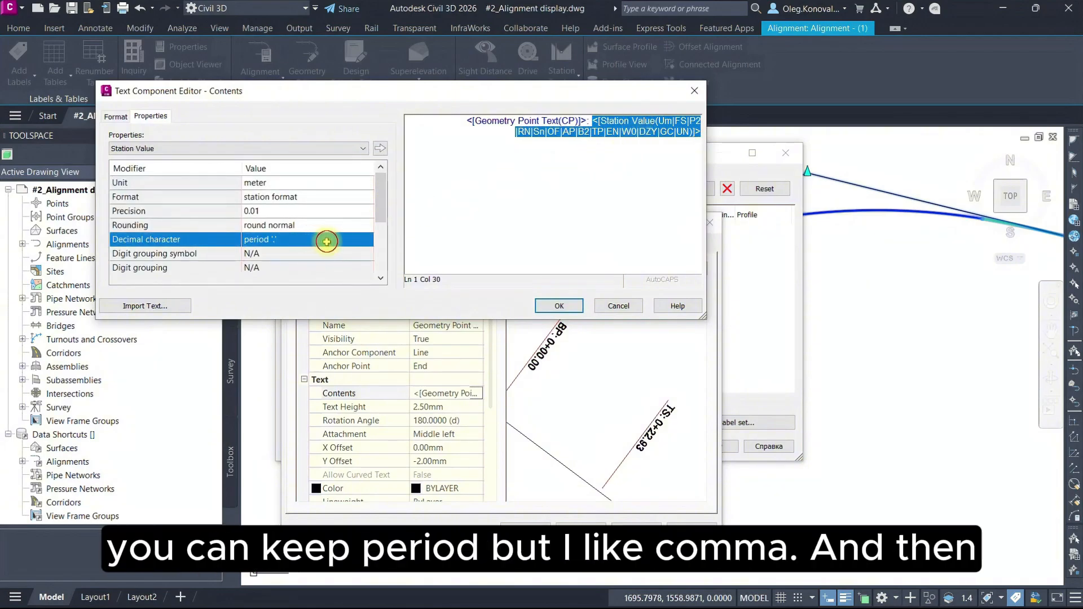
click(313, 241)
click(293, 263)
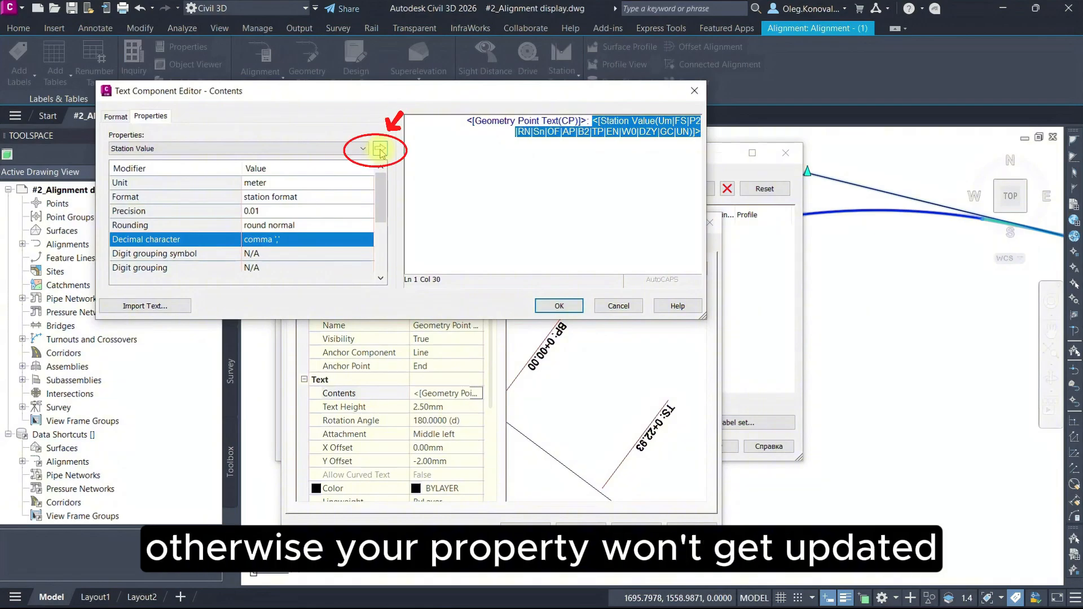
click(380, 150)
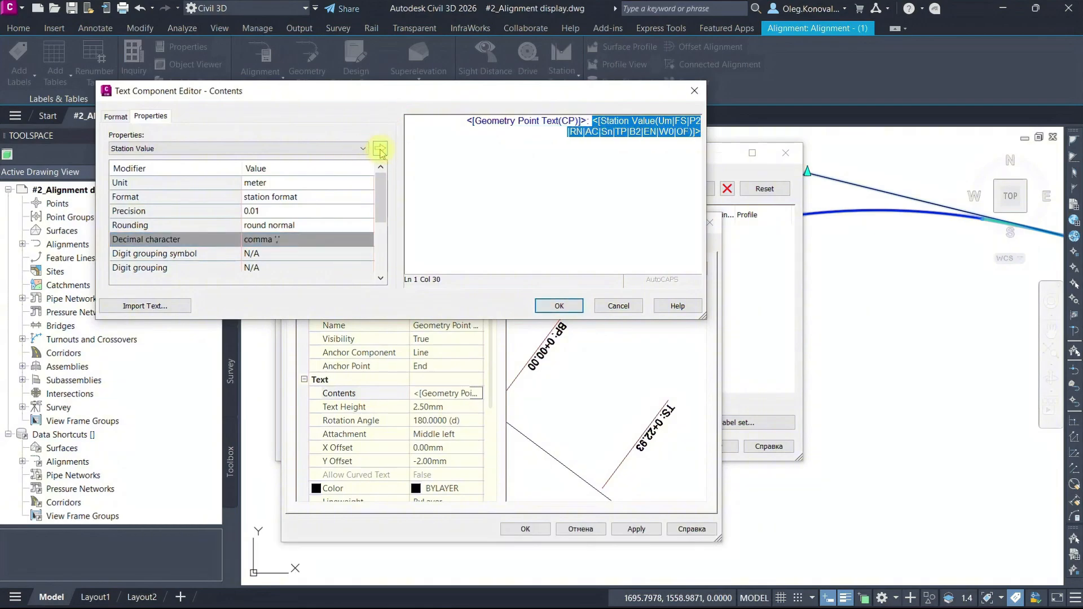
click(560, 306)
click(525, 529)
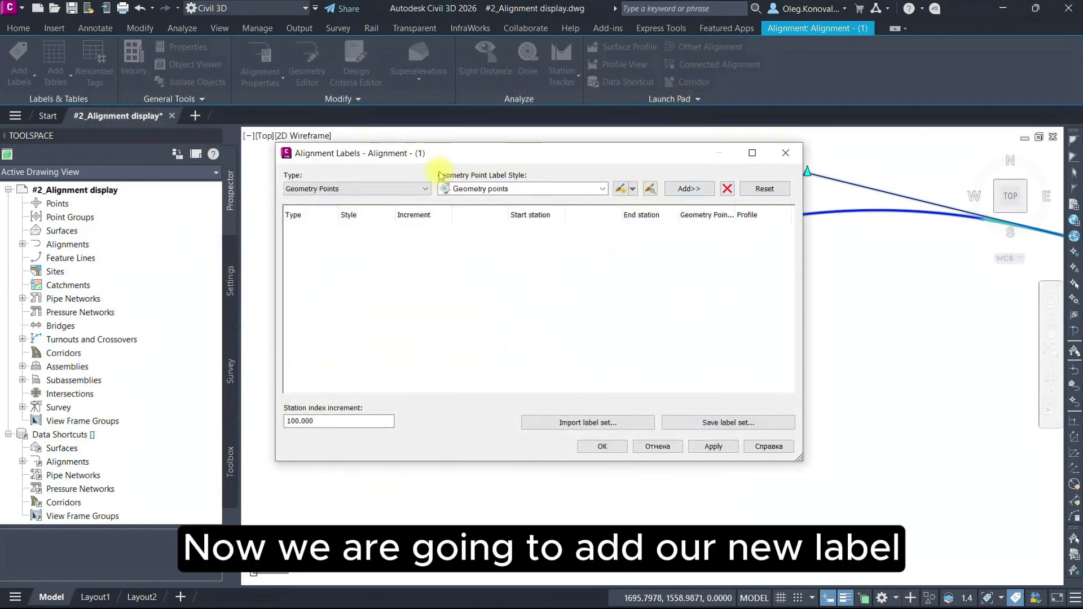
Step: Add the Geometry points label, clear all points, and enable Alignment Beginning, Alignment End, Tangent-Curve Intersect and Curve-Tangent Intersect
click(685, 189)
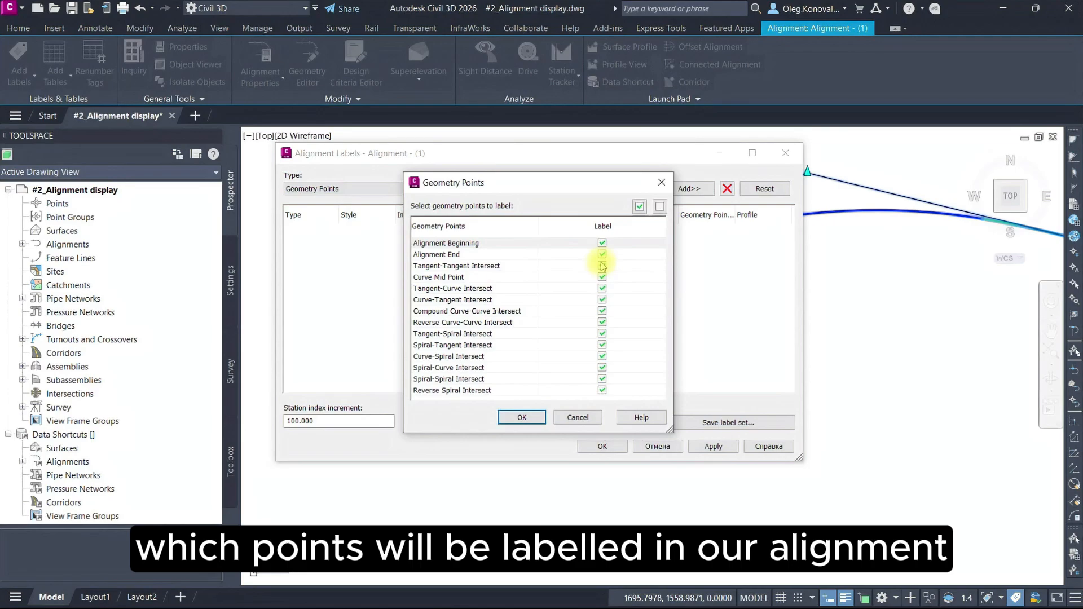
click(659, 206)
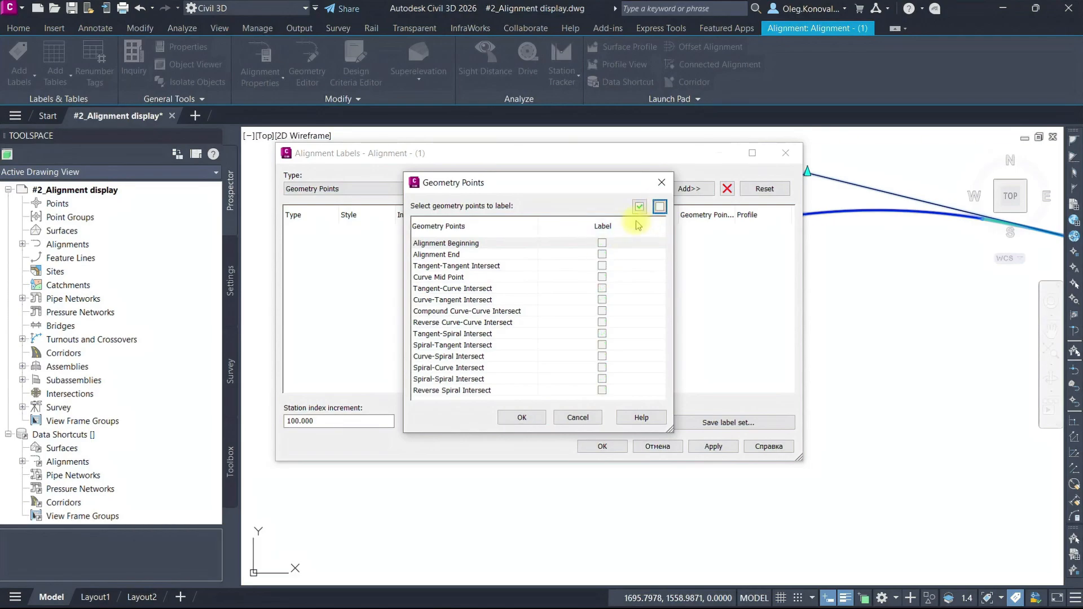
click(602, 242)
click(602, 254)
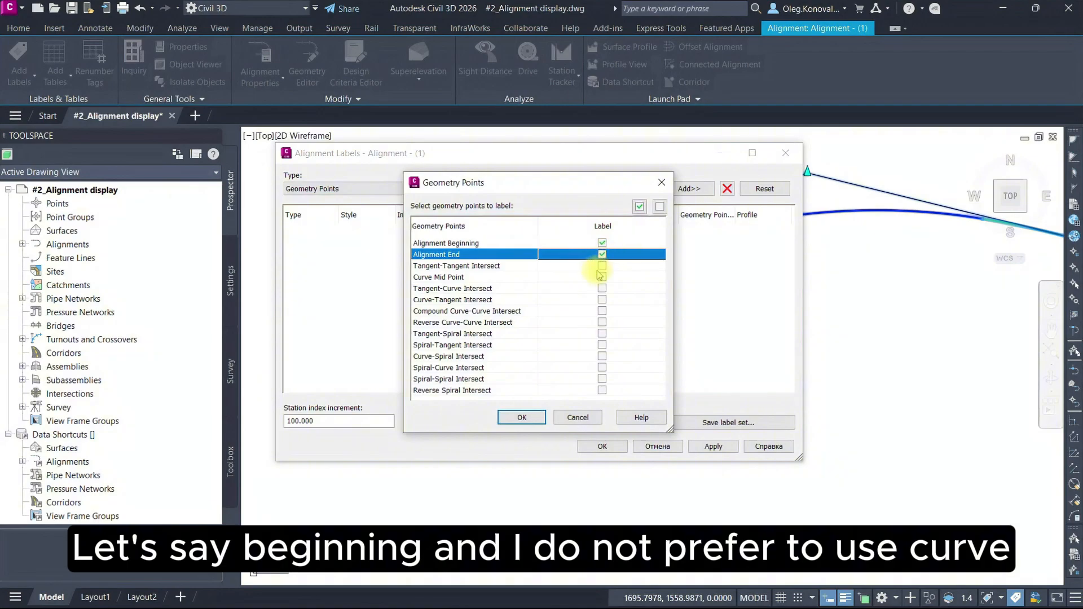
click(482, 278)
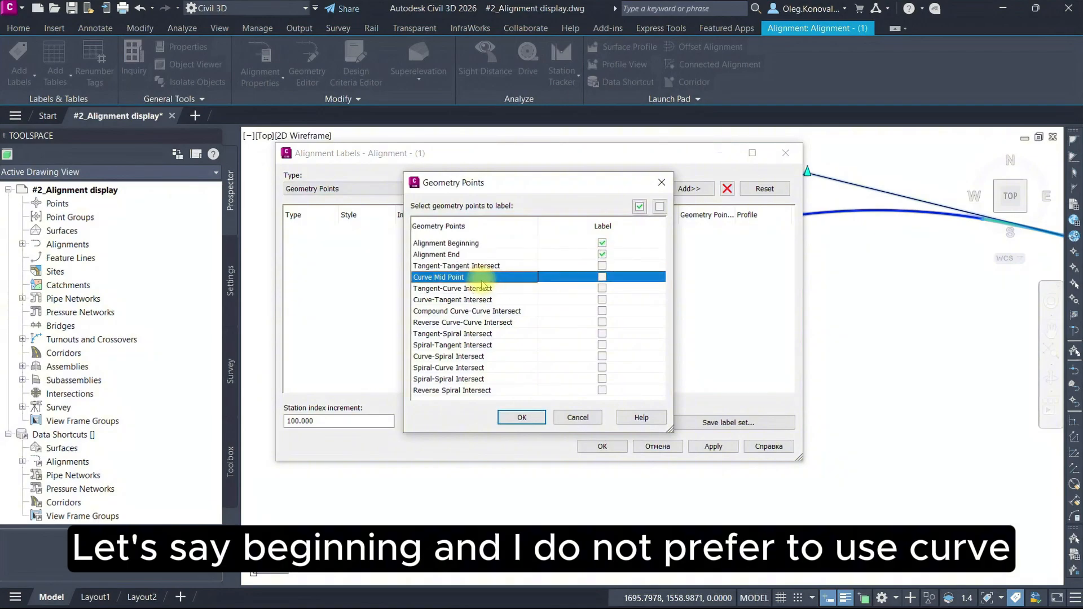
click(454, 289)
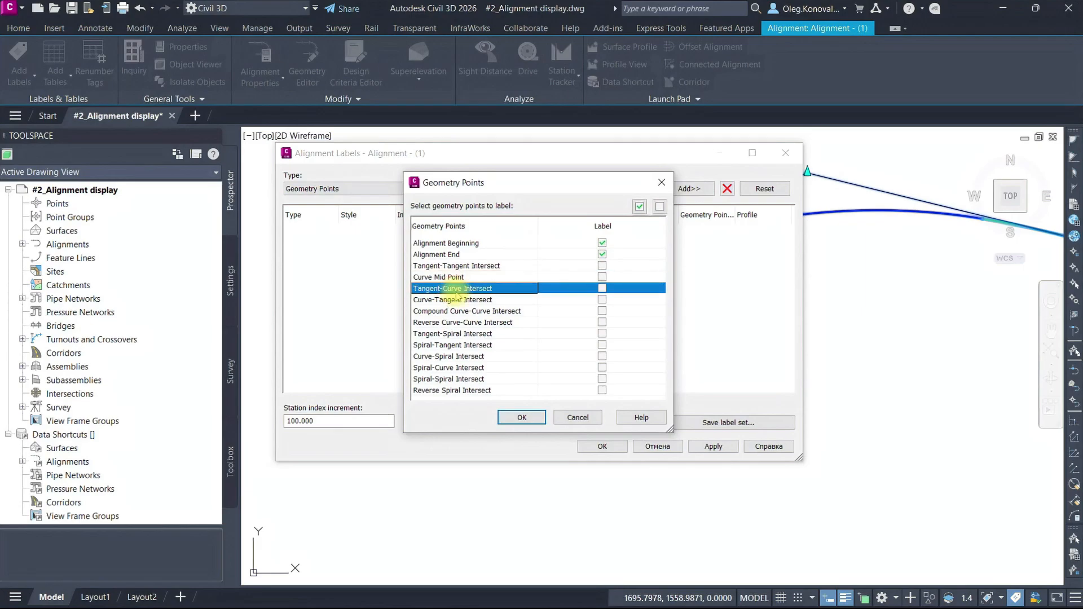
click(602, 288)
click(602, 300)
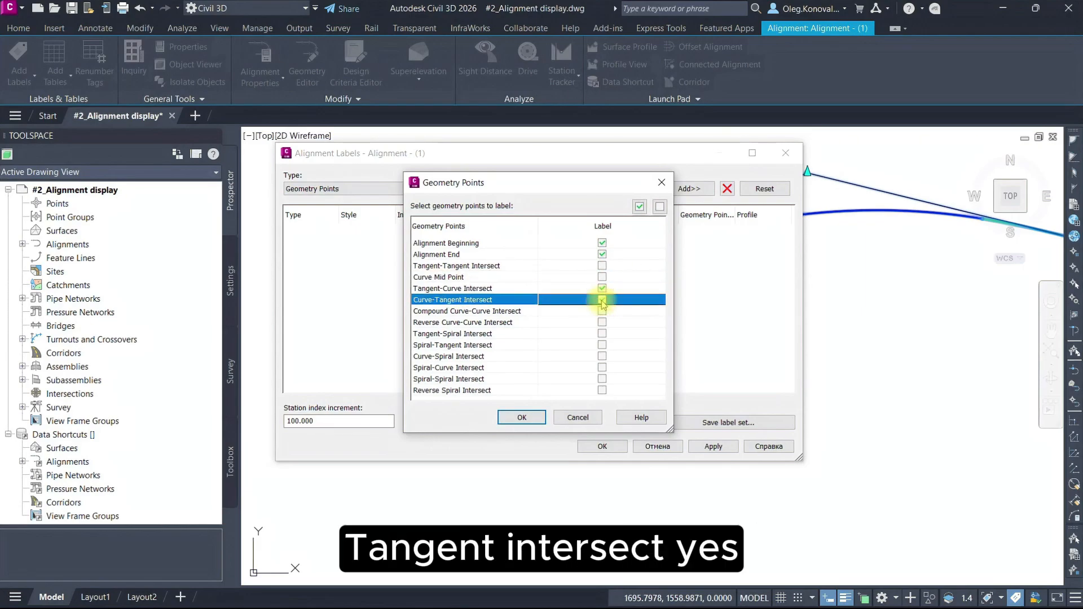
Step: Also enable Tangent-Spiral, Spiral-Tangent, Curve-Spiral and Spiral-Curve Intersect, and apply the labels to the alignment
click(500, 335)
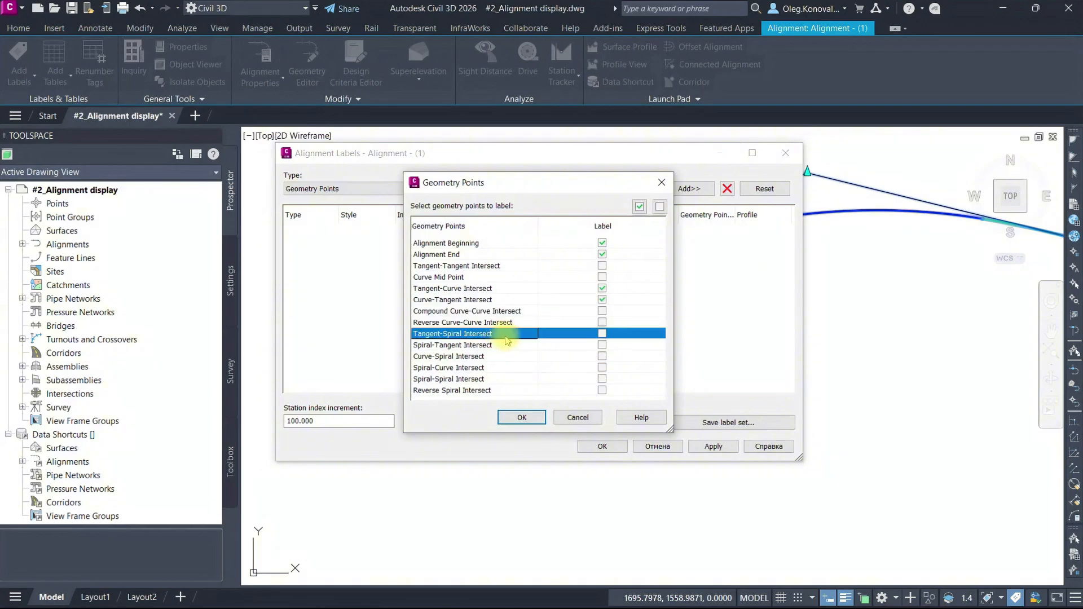
click(602, 334)
click(602, 345)
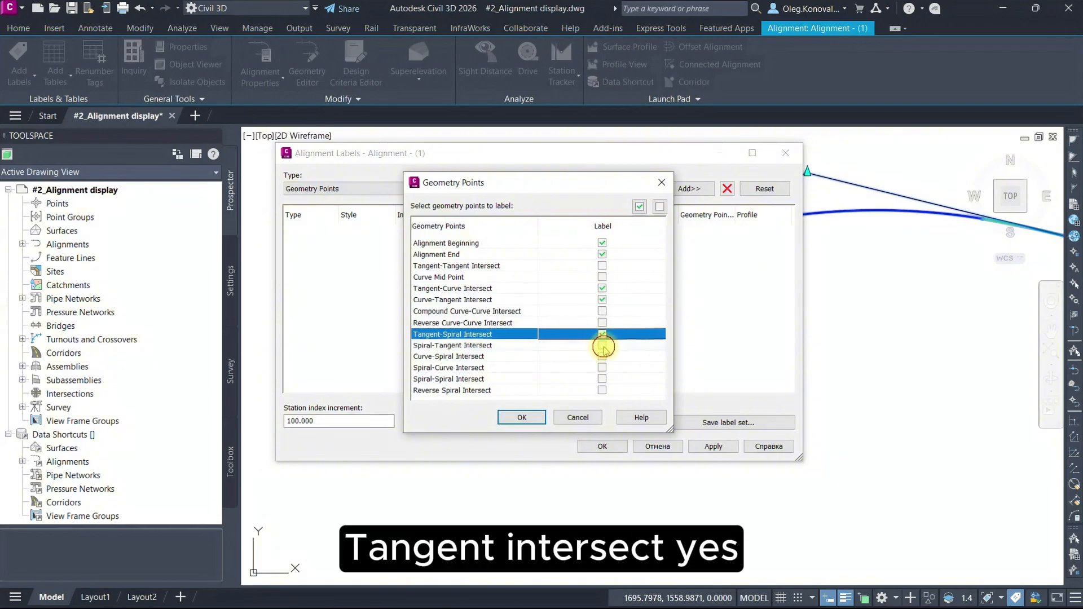
click(602, 355)
click(601, 356)
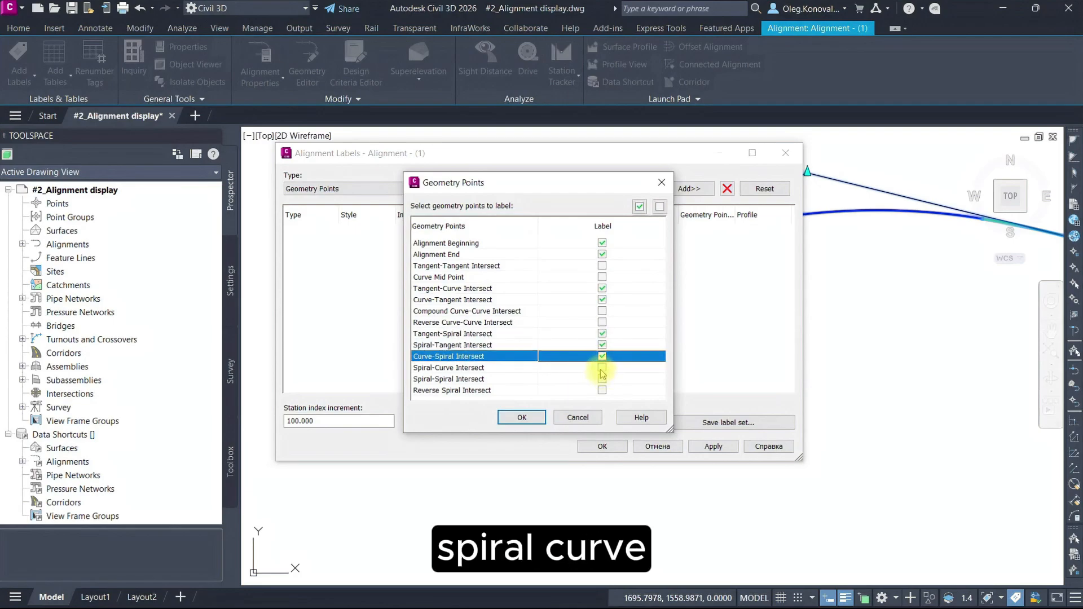
click(601, 368)
click(522, 418)
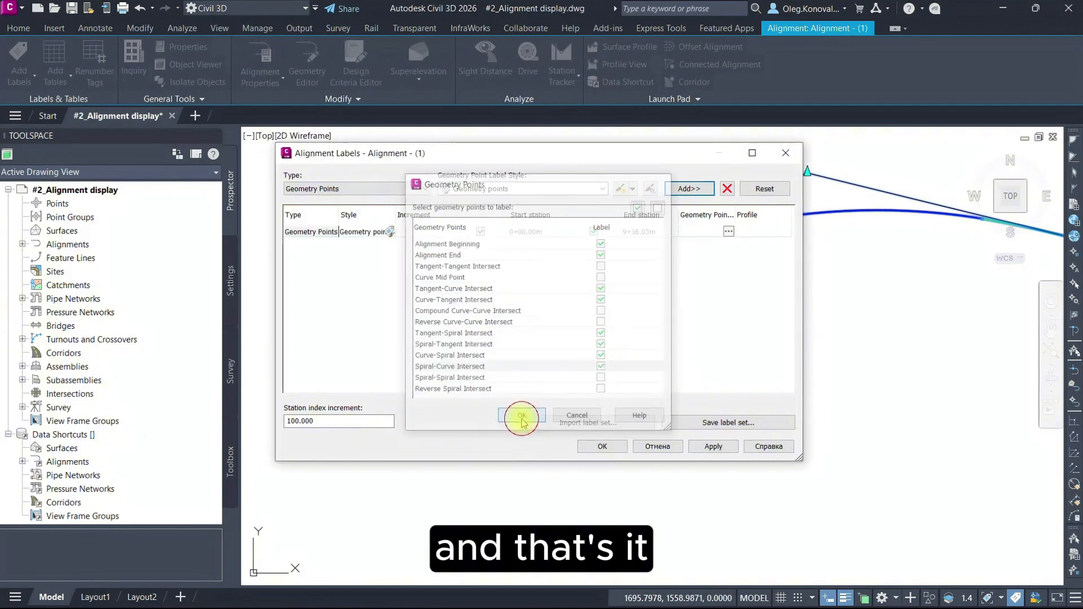
click(602, 447)
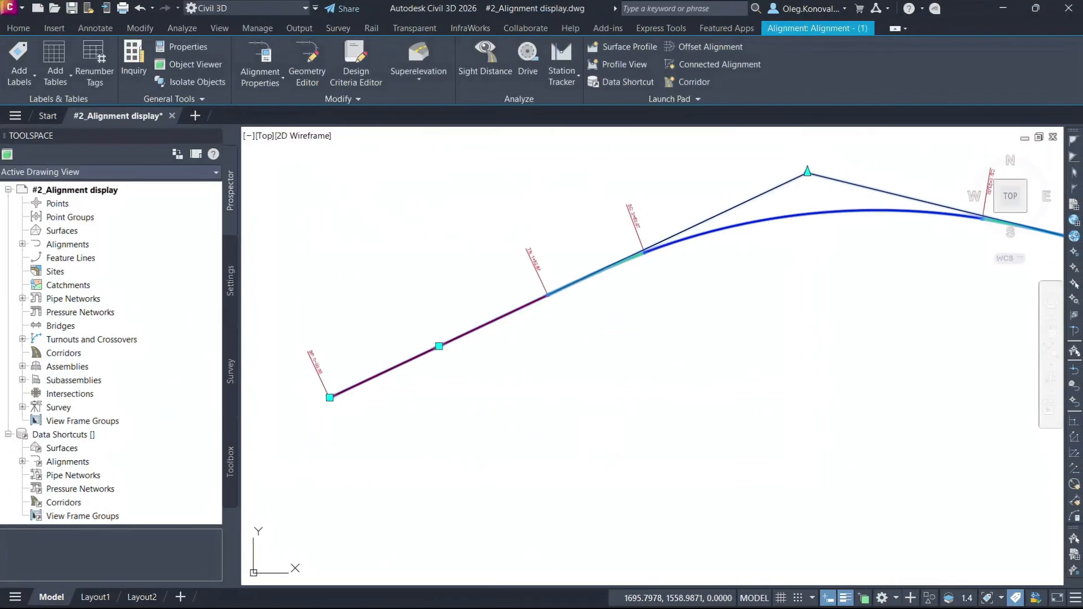
Step: Examine the geometry point labels along the alignment, from the beginning point through the spirals and curve to the end
middle_drag(501, 398, 587, 372)
key(Escape)
scroll(404, 339, up, 6)
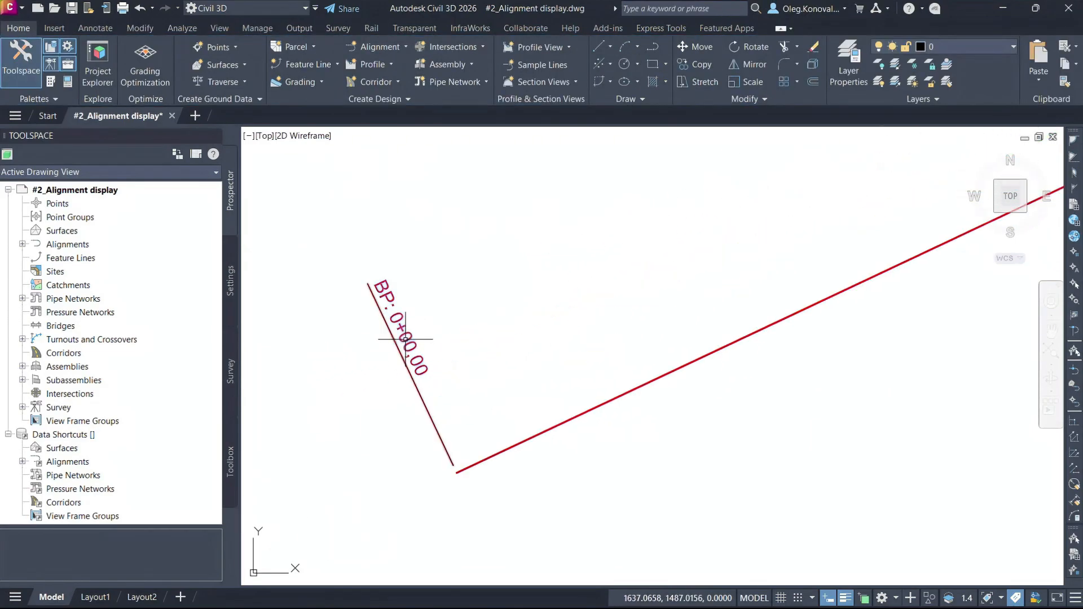
middle_drag(652, 277, 479, 339)
scroll(480, 339, down, 5)
middle_drag(627, 294, 476, 357)
middle_drag(694, 305, 470, 336)
mouse_move(688, 332)
middle_down()
mouse_move(487, 340)
mouse_move(469, 294)
mouse_move(506, 291)
mouse_move(640, 328)
mouse_move(908, 341)
middle_up()
scroll(539, 312, down, 4)
scroll(536, 310, down, 2)
middle_drag(536, 311, 730, 292)
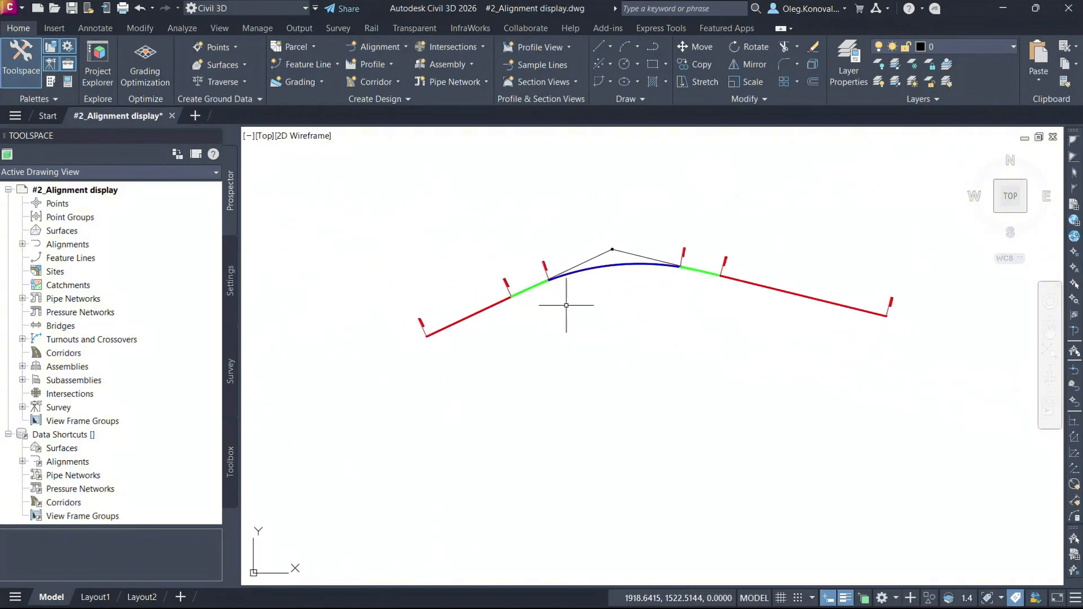
scroll(476, 305, up, 6)
scroll(498, 304, down, 2)
middle_drag(498, 305, 498, 347)
scroll(459, 374, up, 2)
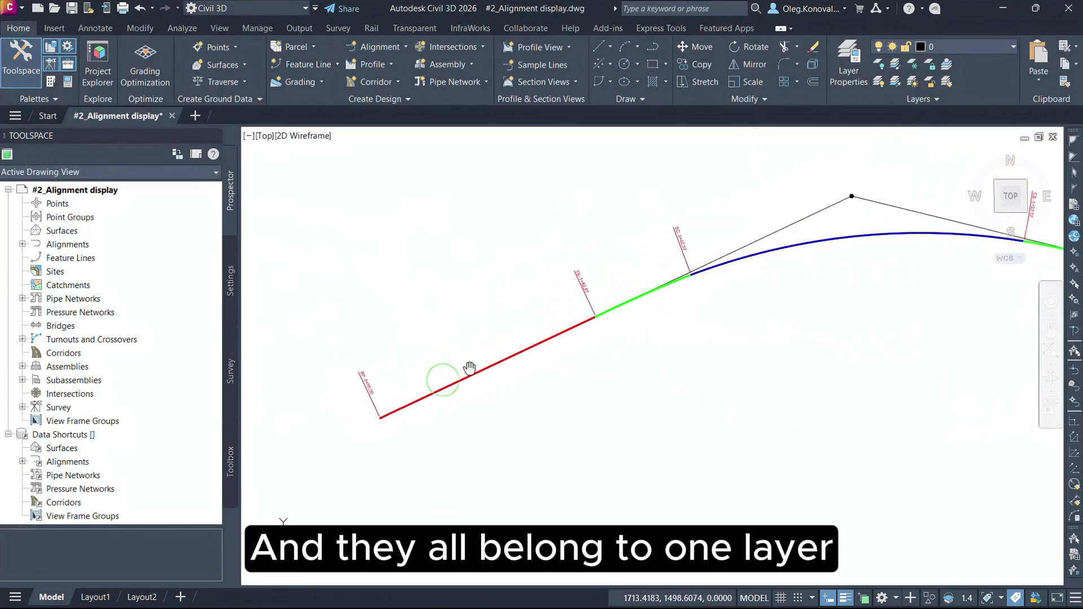
scroll(394, 386, up, 2)
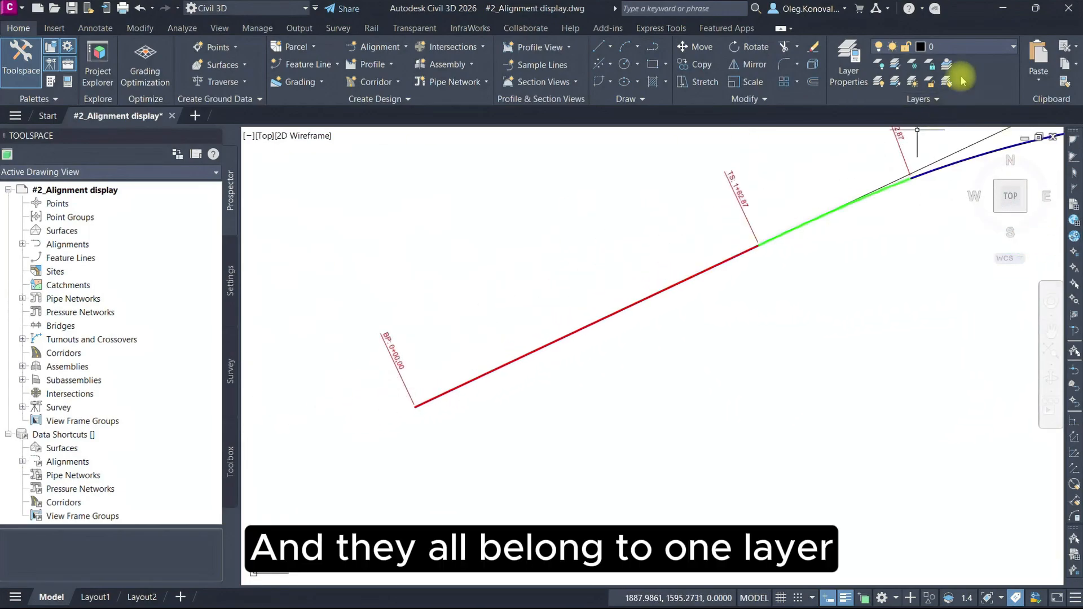
Step: Turn the Alignment.Labels layer off and back on to check that it controls the geometry point labels
click(961, 48)
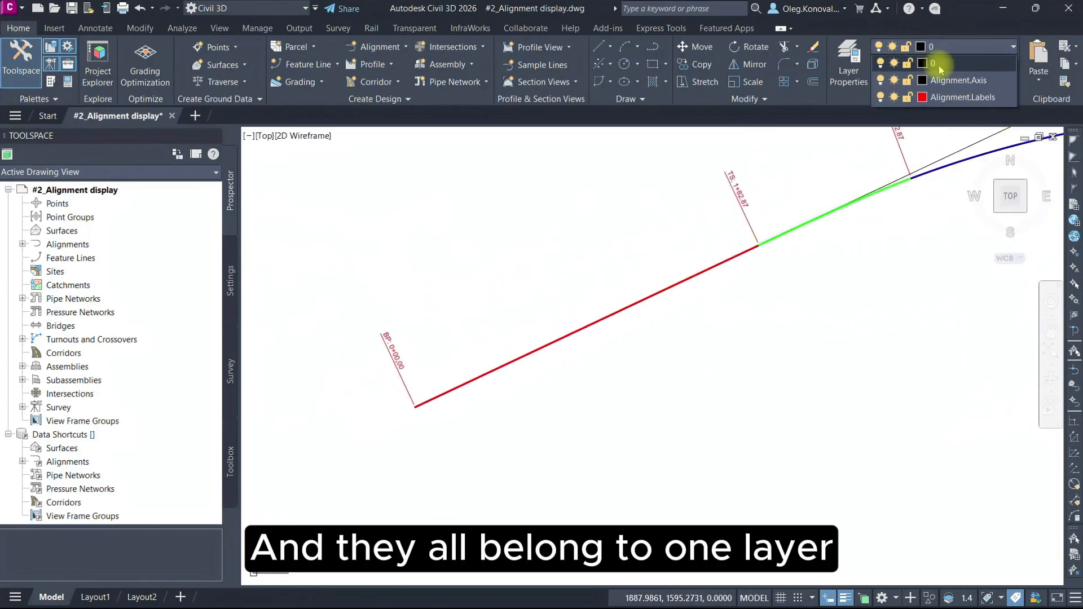
click(881, 97)
click(881, 98)
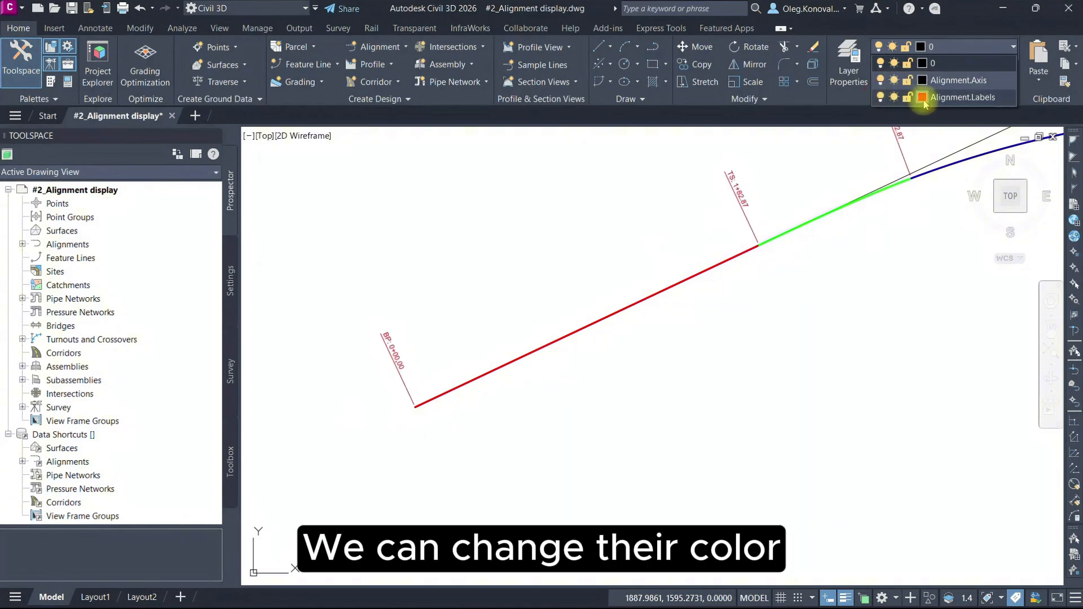
Step: Change the Alignment.Labels layer color to blue and set it back to red
click(922, 98)
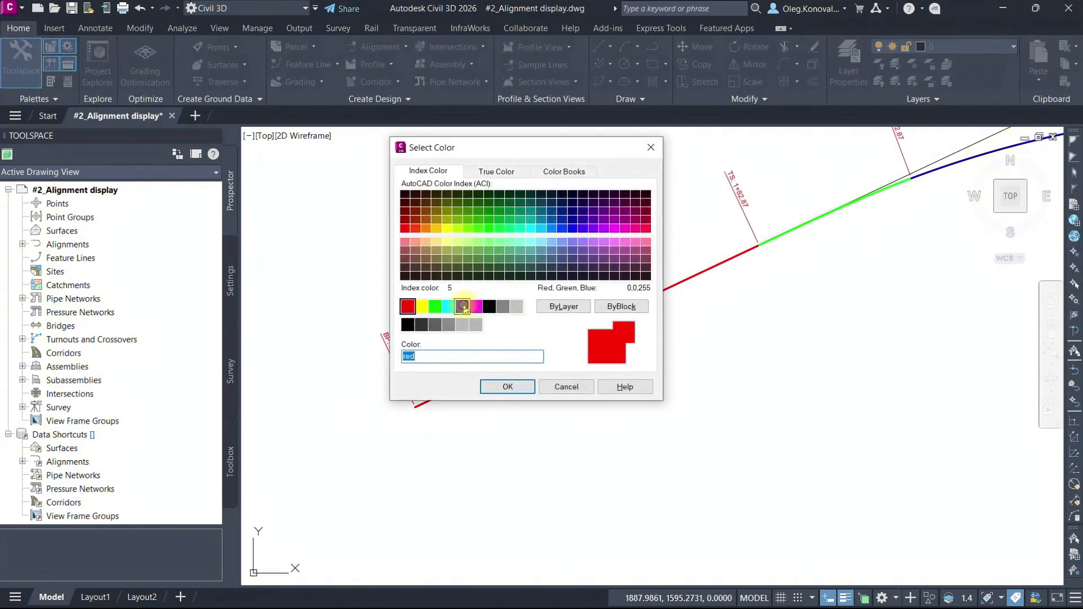
double_click(463, 307)
click(962, 48)
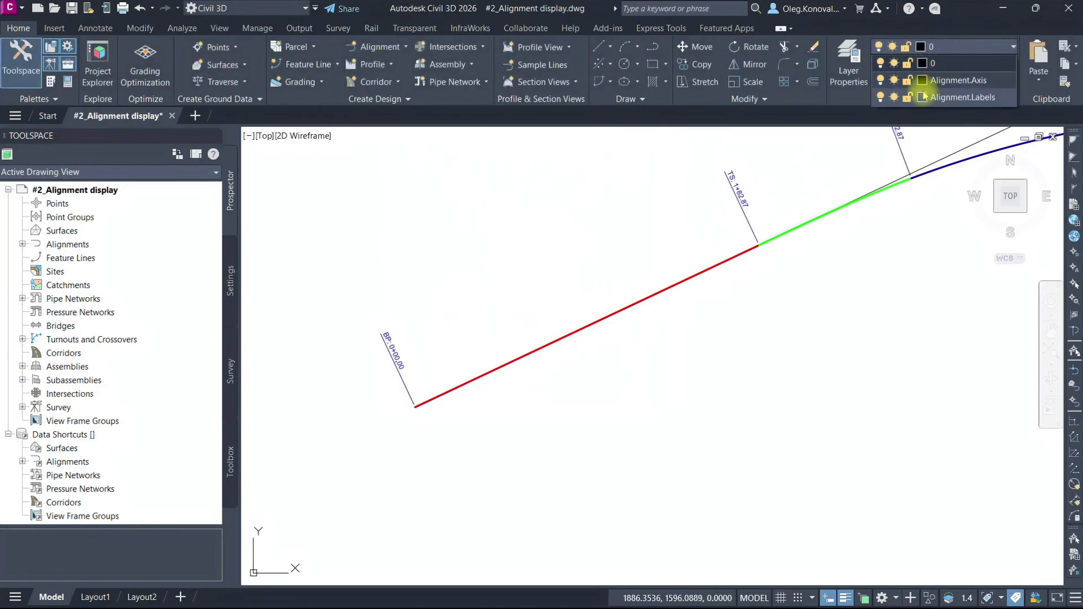
click(922, 97)
double_click(407, 306)
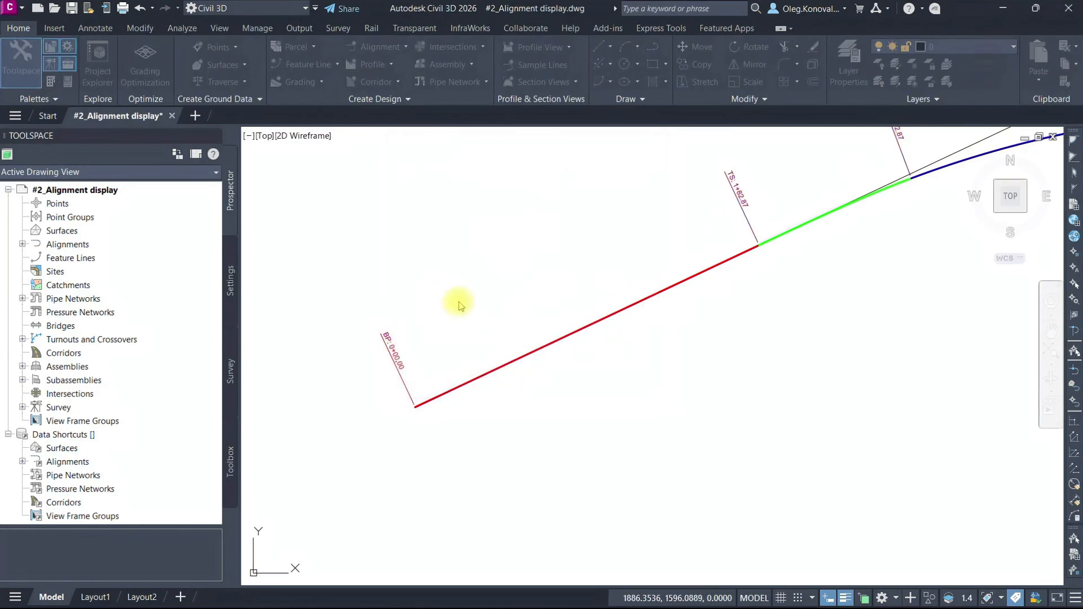
Step: Open the drawing settings of #2_Alignment display at the abbreviations for alignment geometry point text
scroll(542, 232, up, 2)
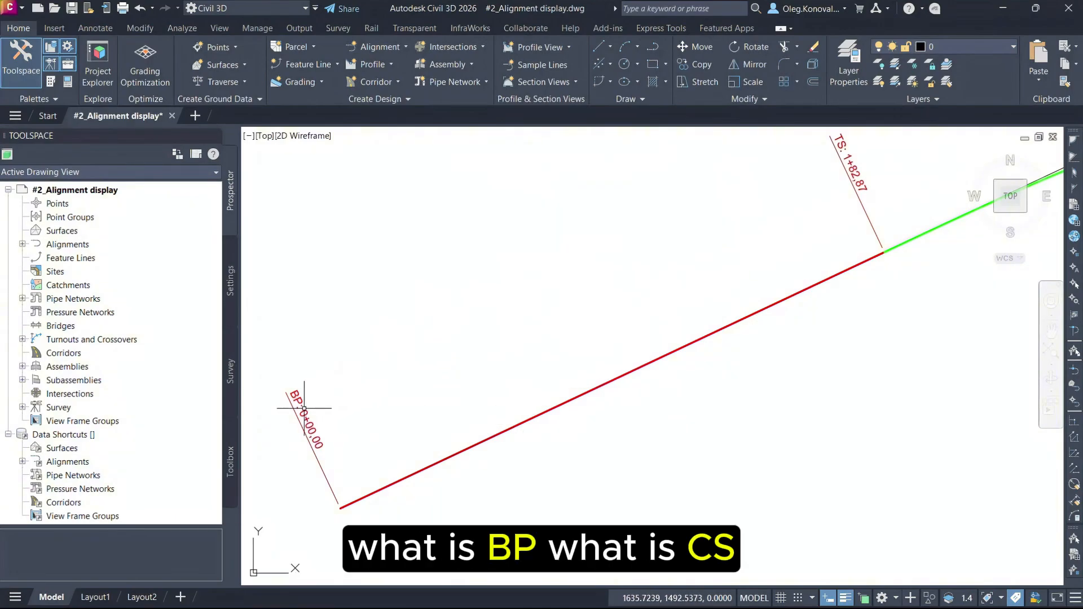
middle_drag(637, 269, 431, 344)
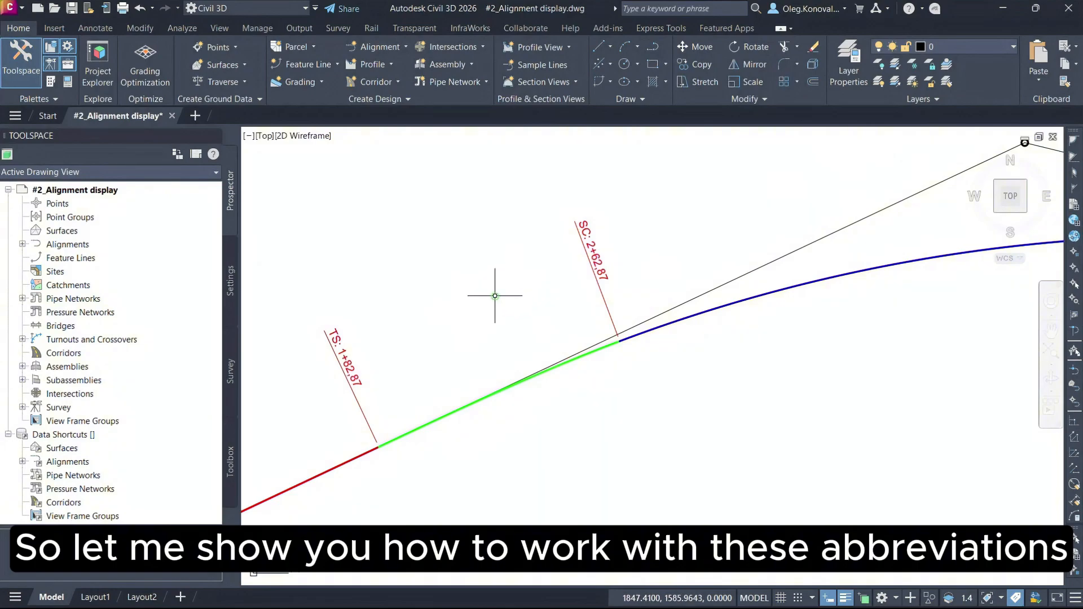
middle_drag(498, 295, 664, 225)
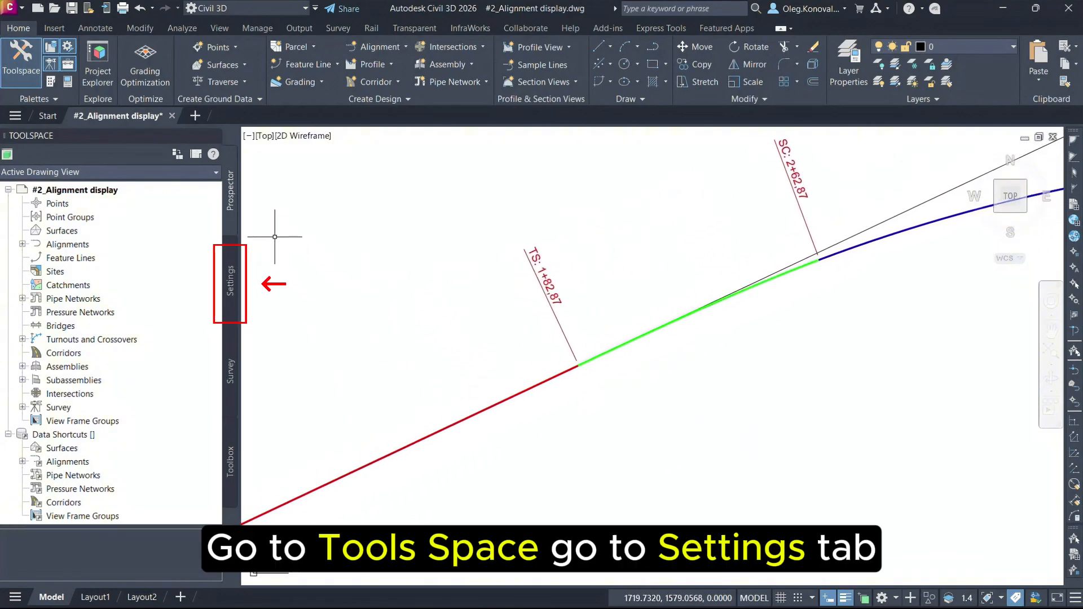
click(231, 282)
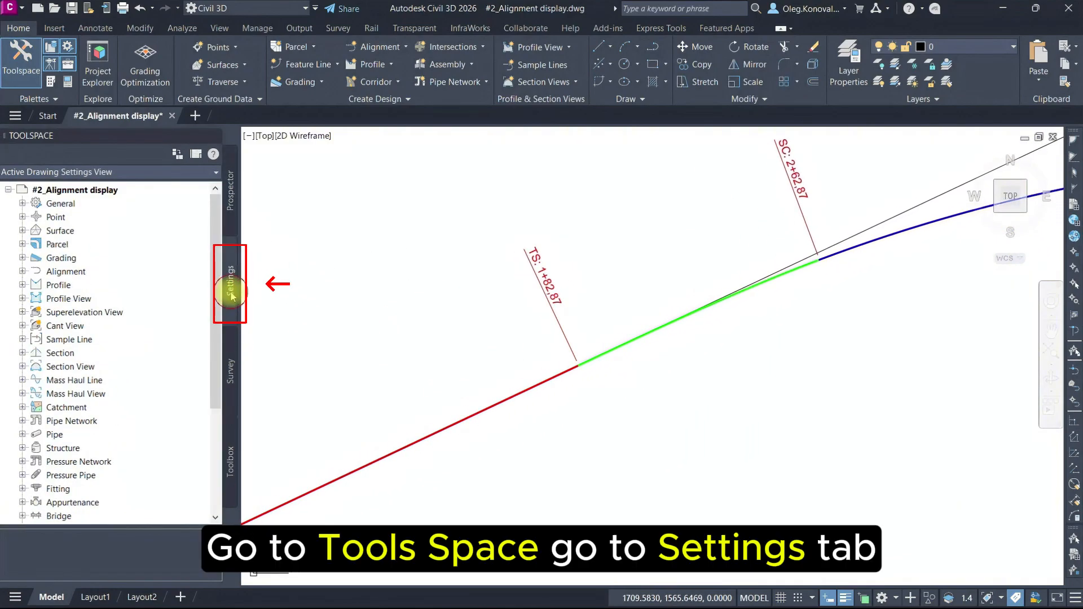
right_click(101, 193)
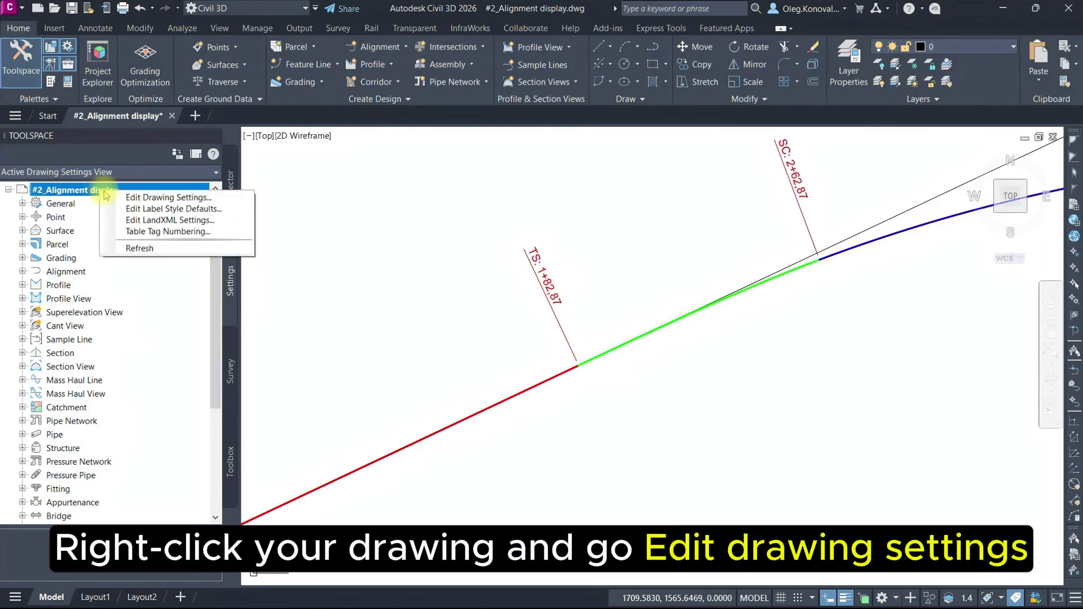
click(128, 198)
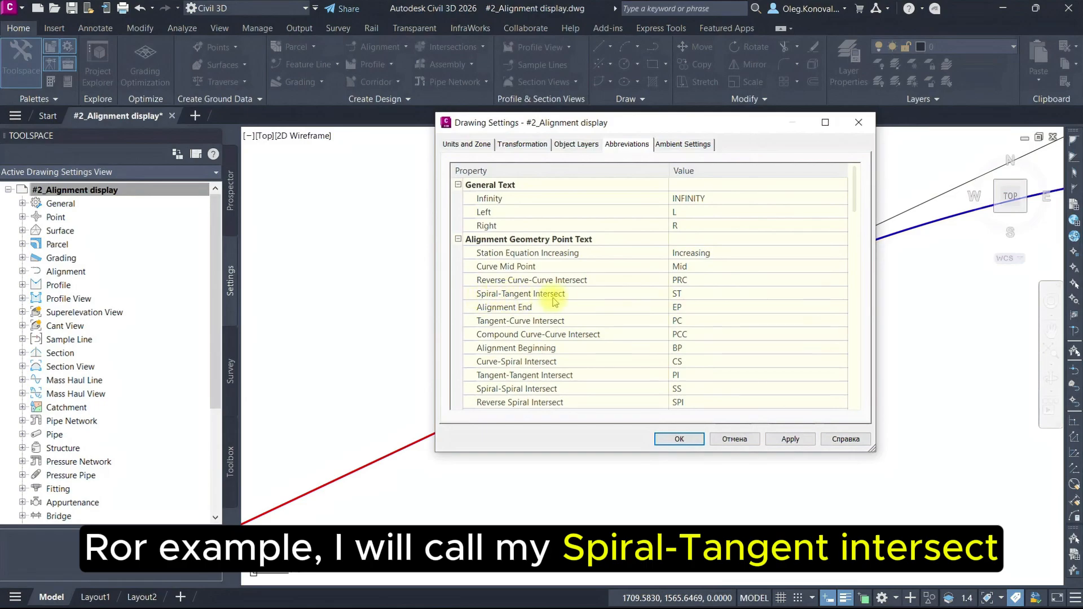
Step: Set the Spiral-Tangent Intersect abbreviation to CE and the Alignment End abbreviation to "Road end"
click(707, 297)
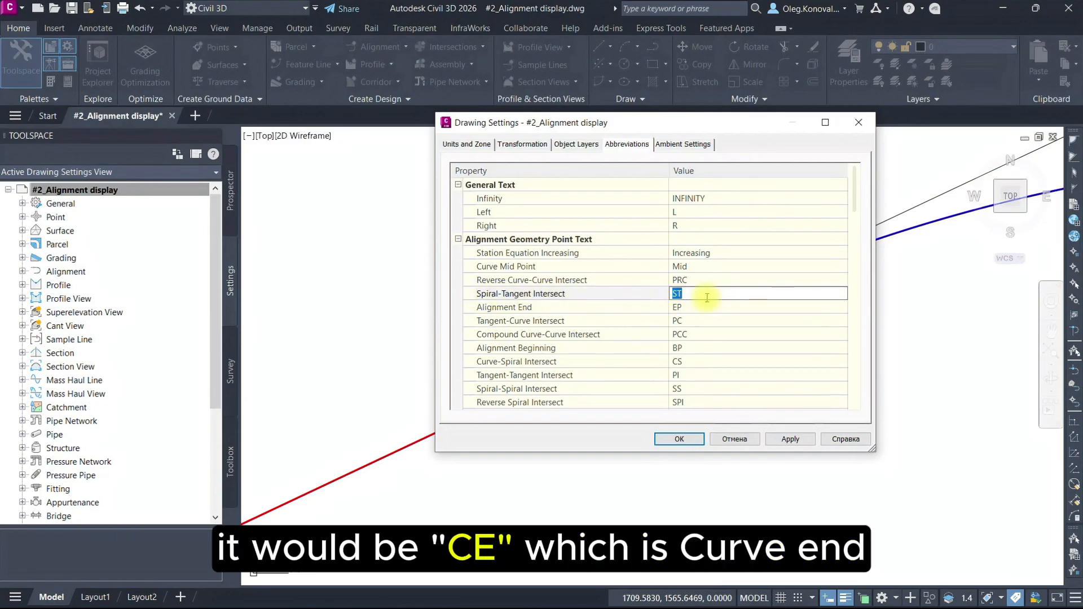
text(CE)
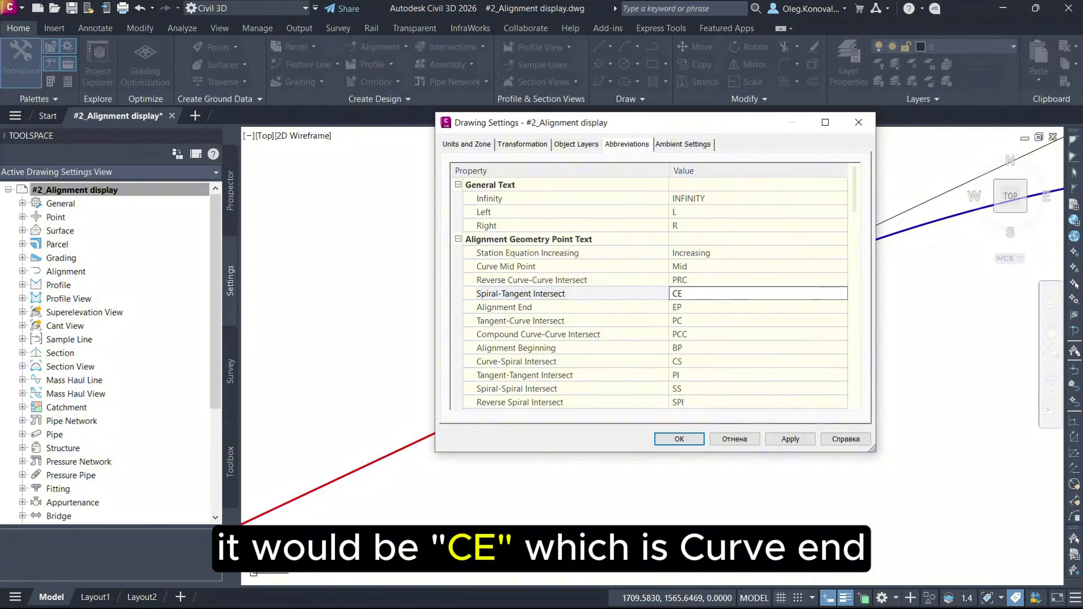
click(704, 308)
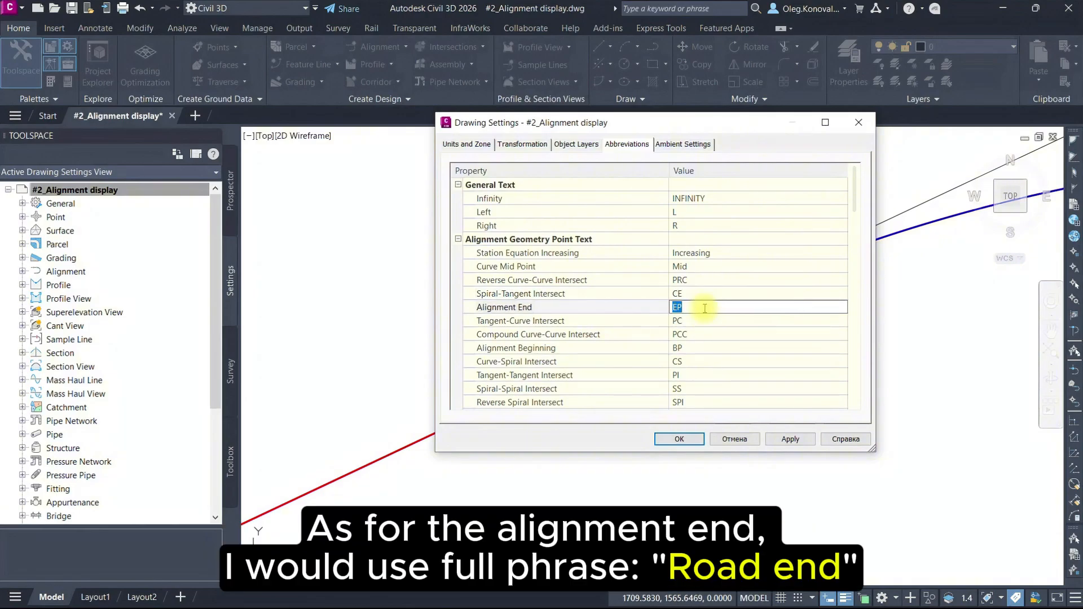
text(Road end)
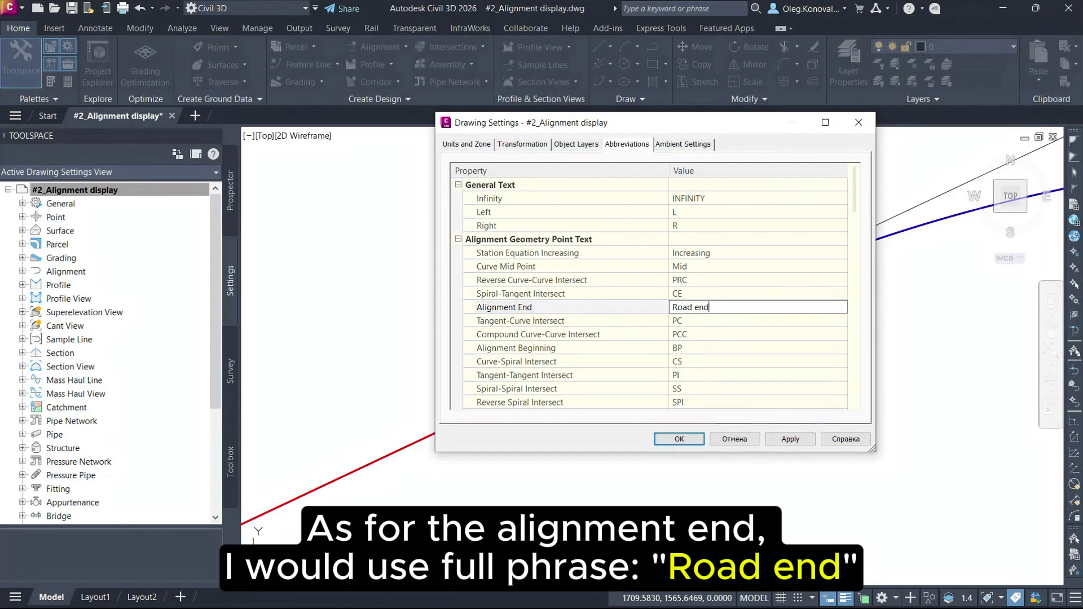
click(705, 308)
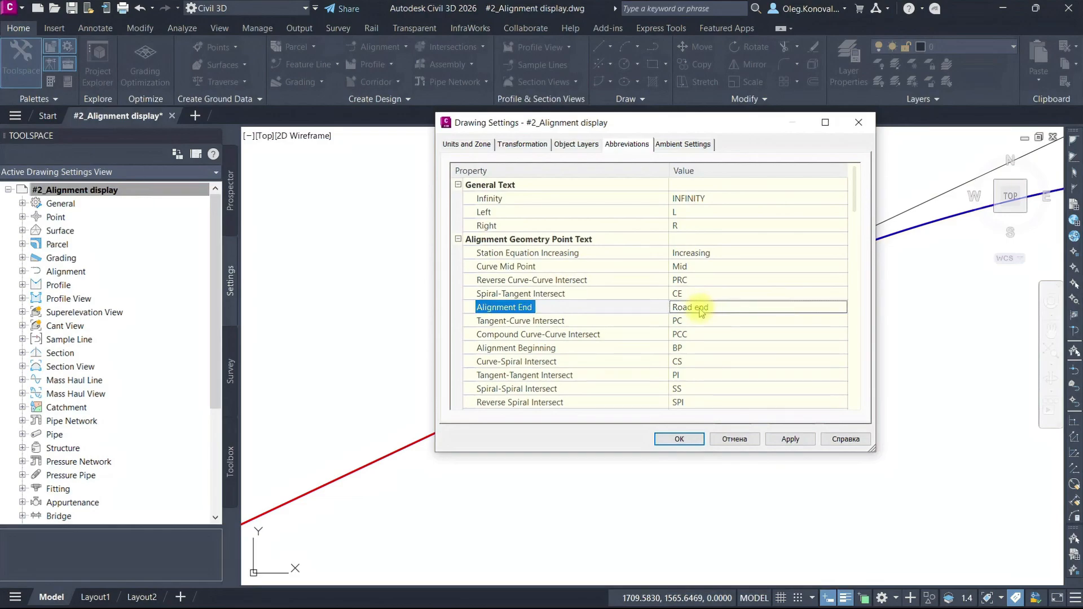
Step: Set the Tangent-Curve Intersect abbreviation in the alignment geometry point text to CB
click(604, 322)
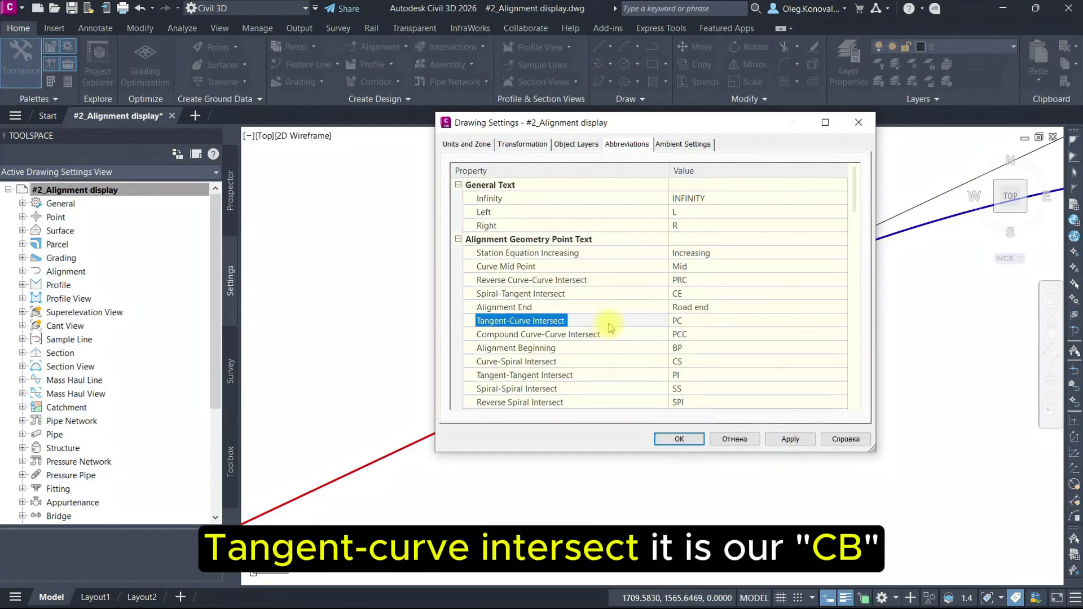
click(709, 327)
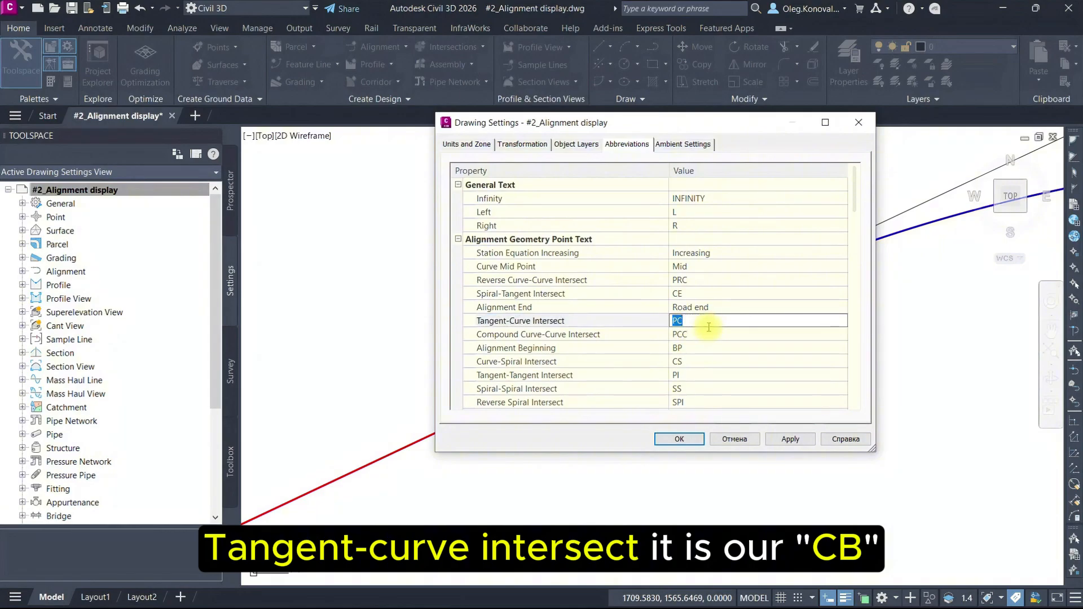
text(C)
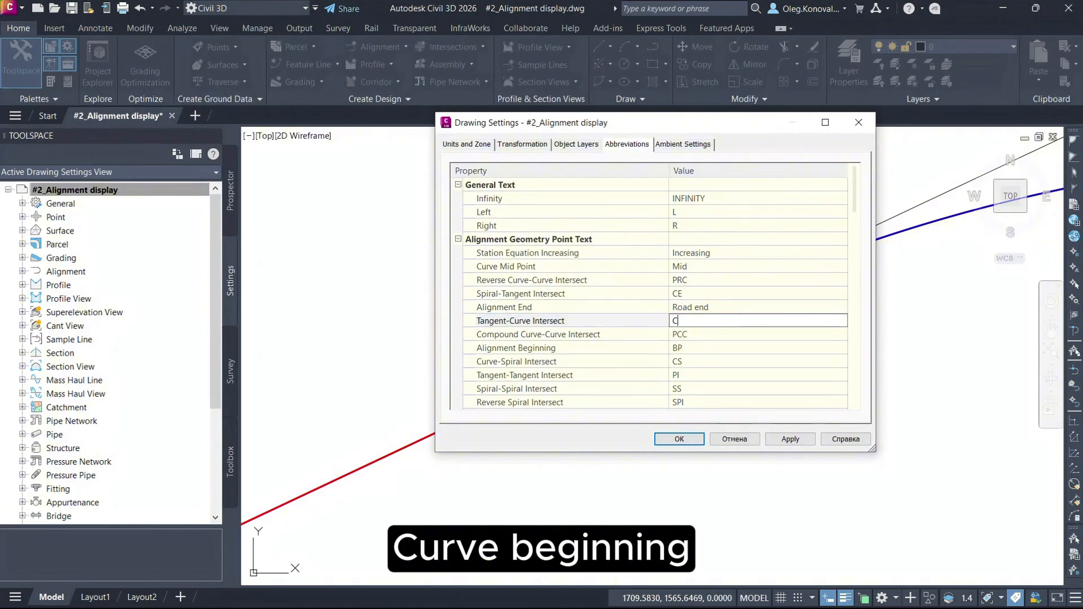
key(Return)
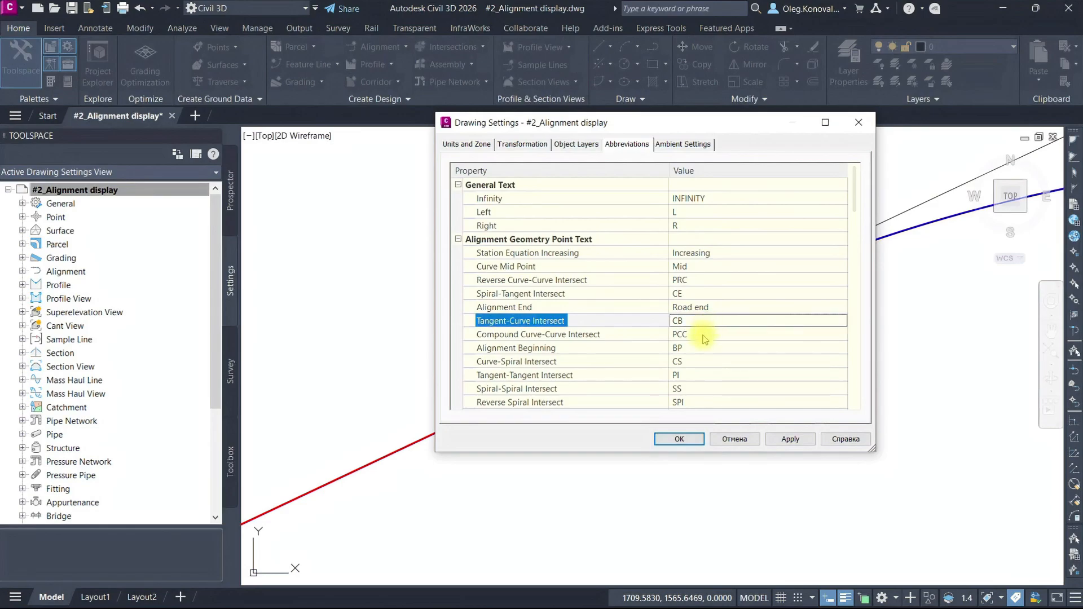
Step: Set the Alignment Beginning abbreviation in the alignment geometry point text to "Road beginning"
click(690, 349)
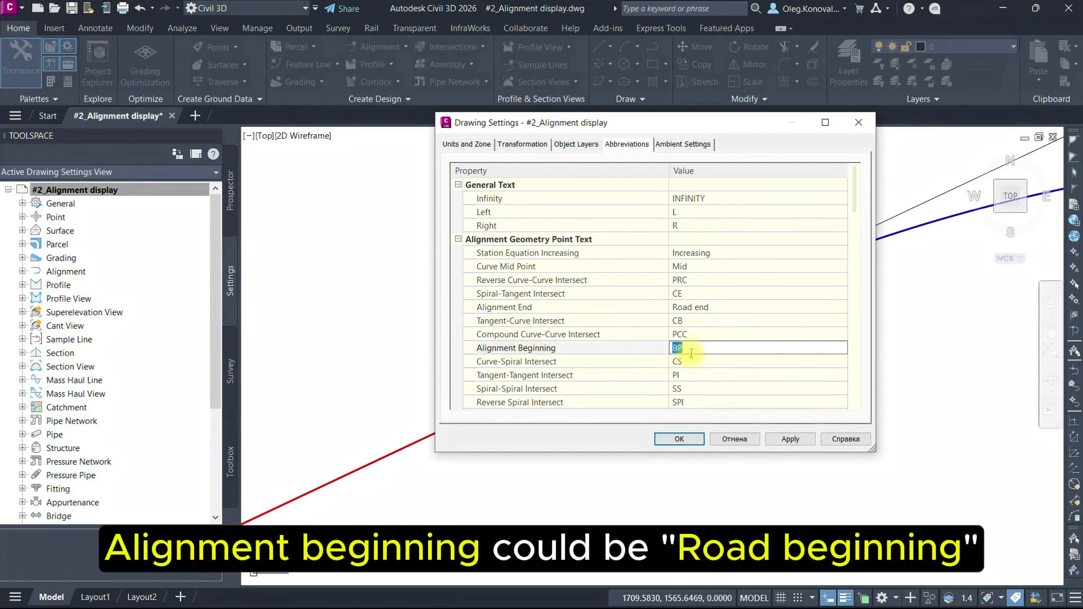
text(Roa)
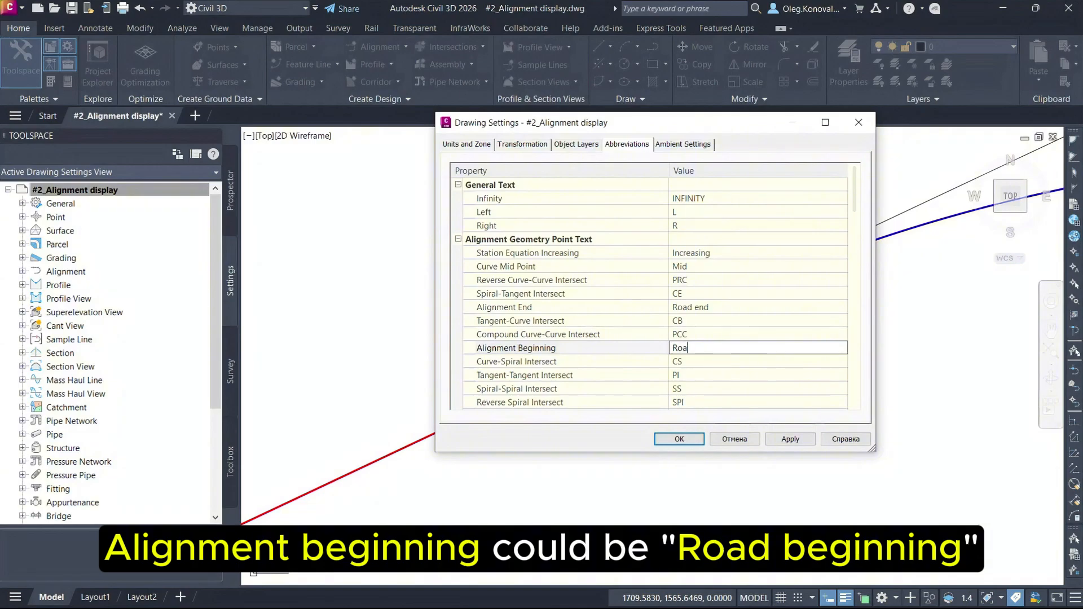
text(d )
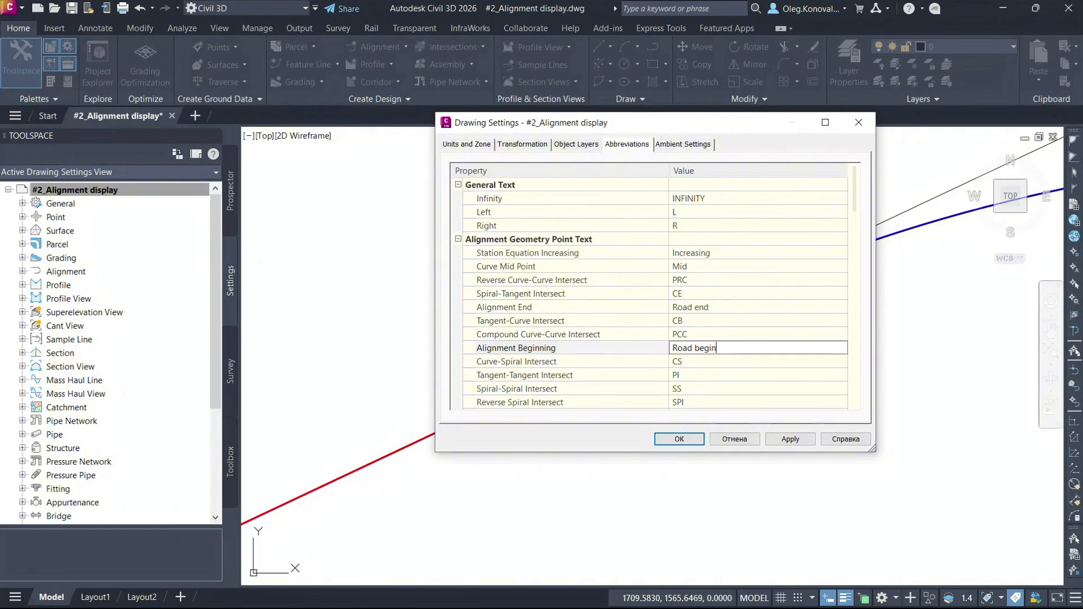
text(beginning)
key(Return)
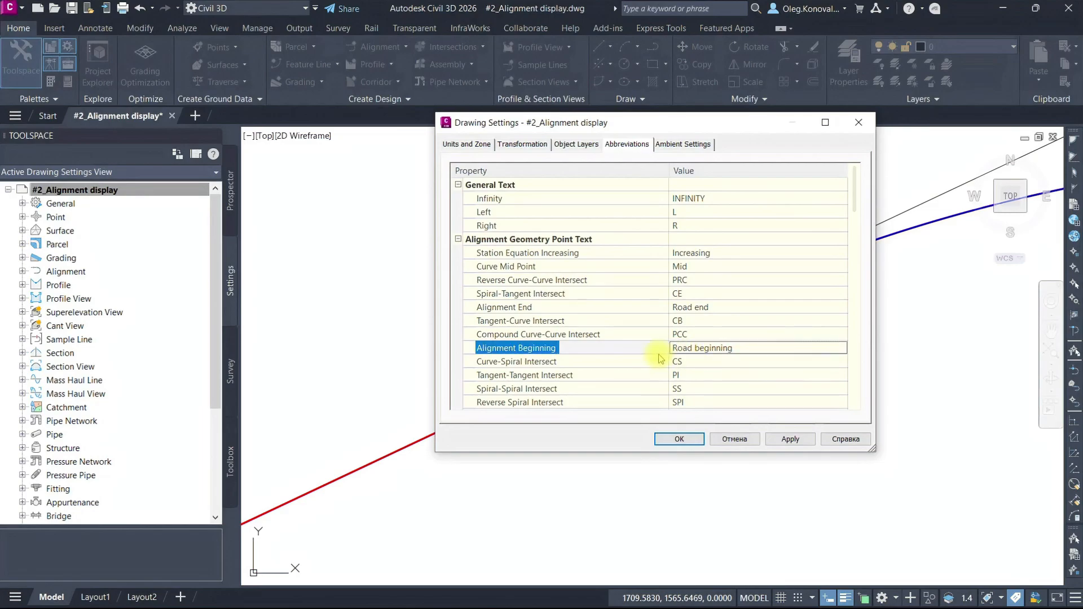
Step: Set both the Curve-Spiral Intersect and the Curve-Tangent Intersect abbreviations to CE
click(707, 361)
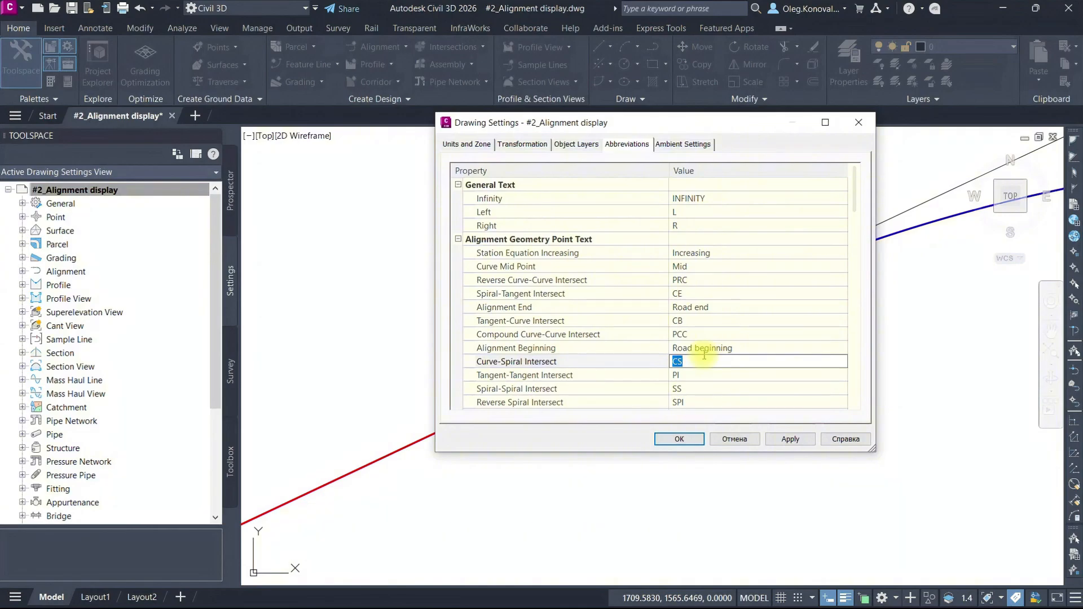
text(S)
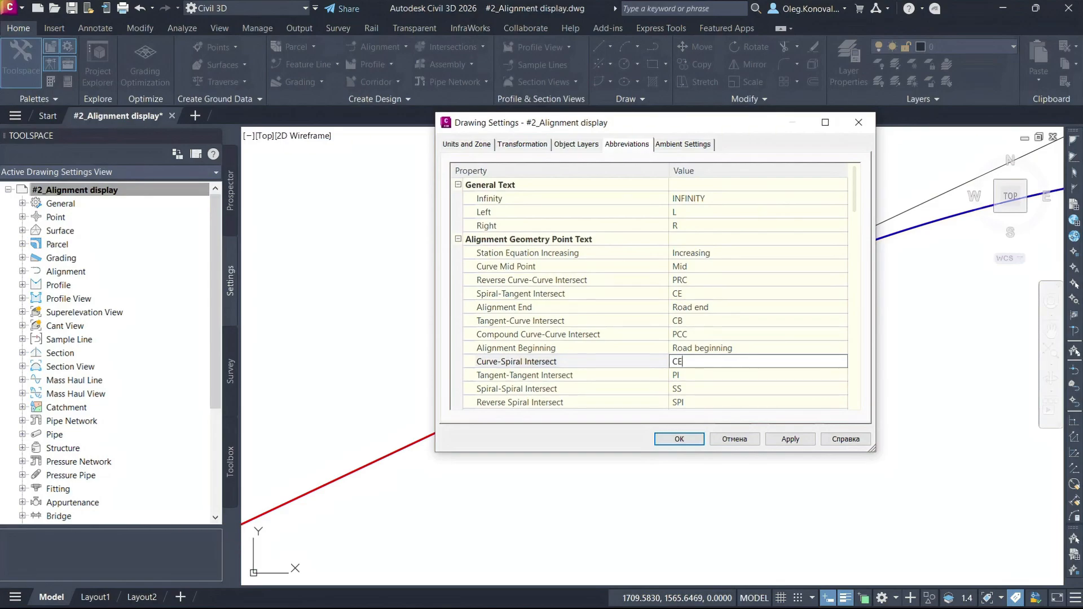
key(Return)
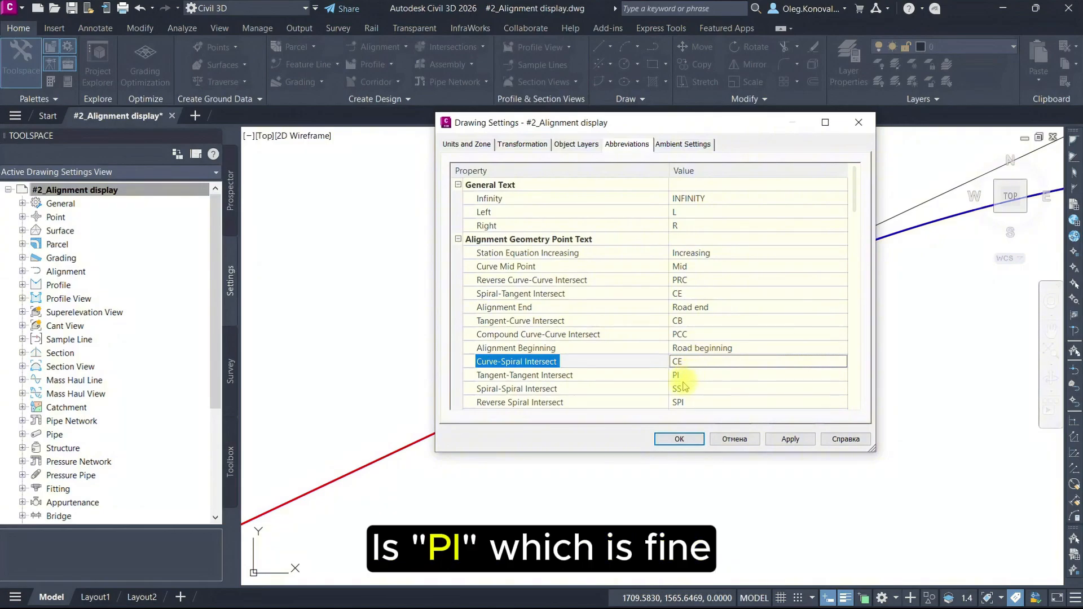
scroll(684, 387, down, 3)
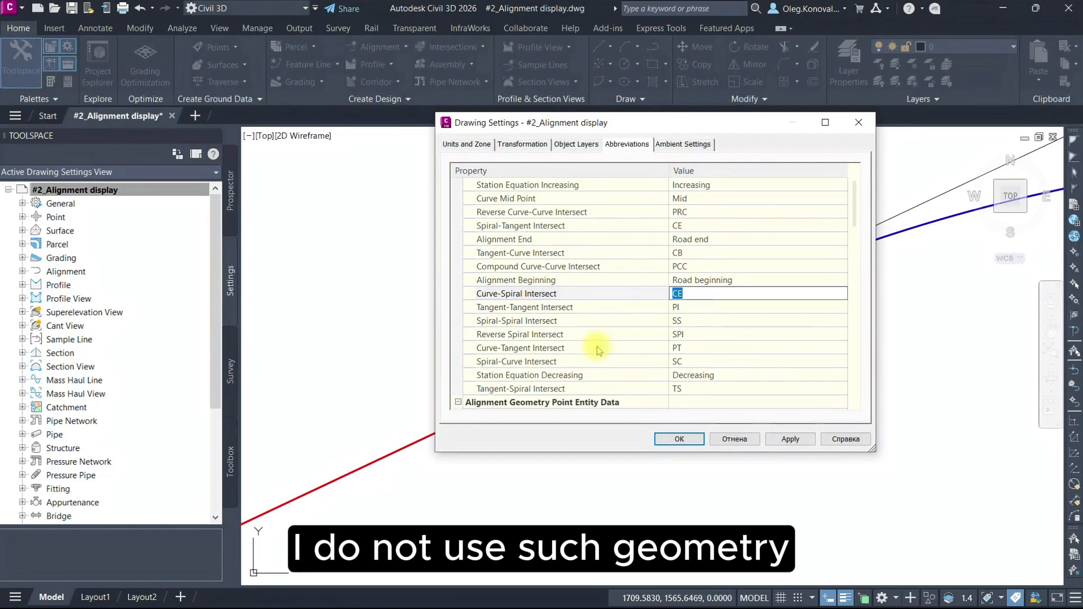
click(700, 350)
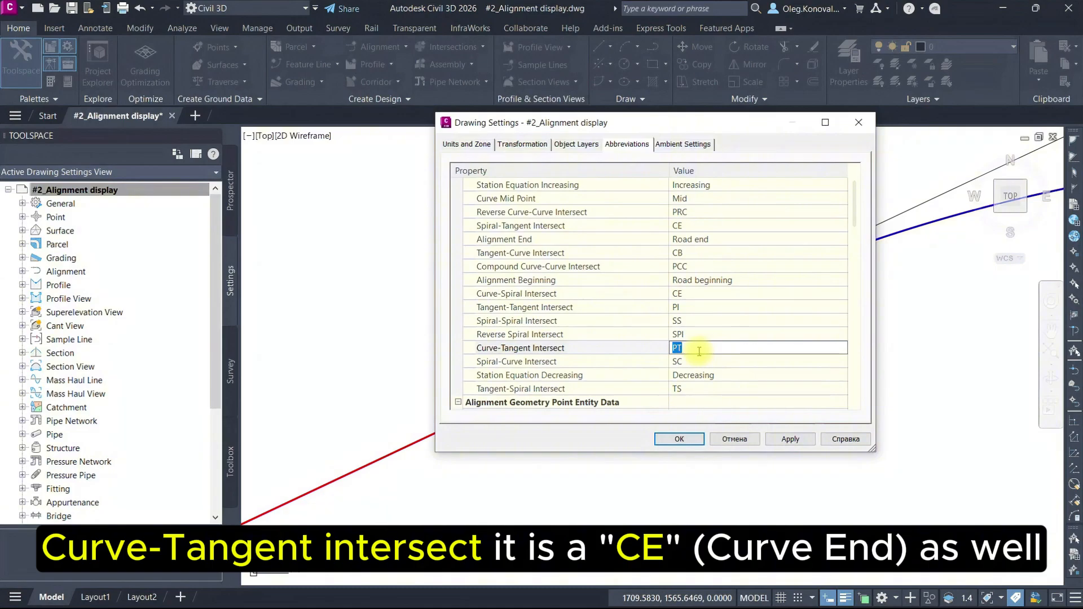
text(CE)
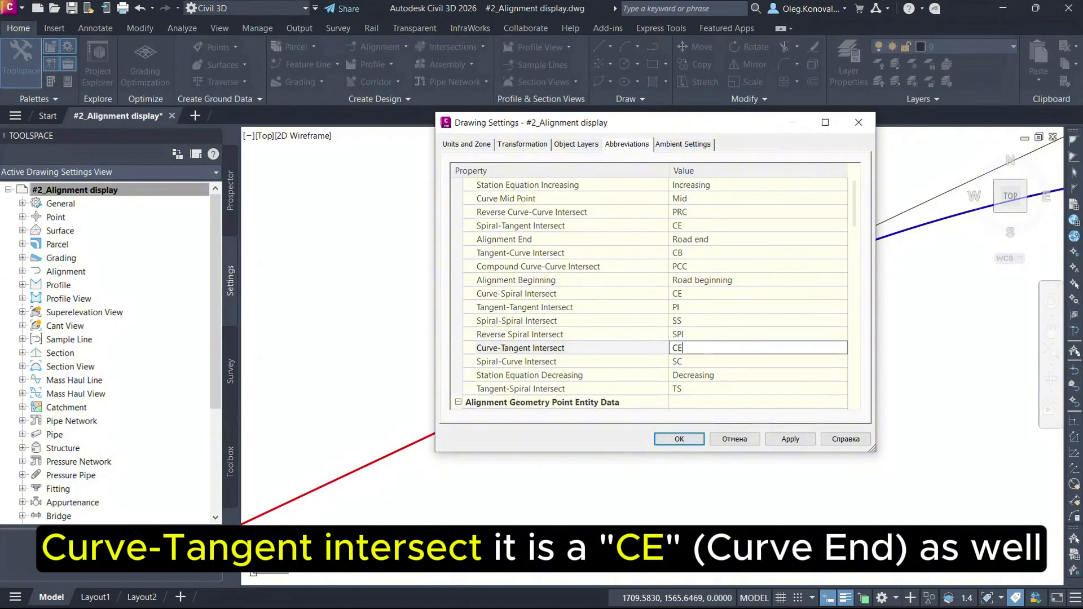
key(Return)
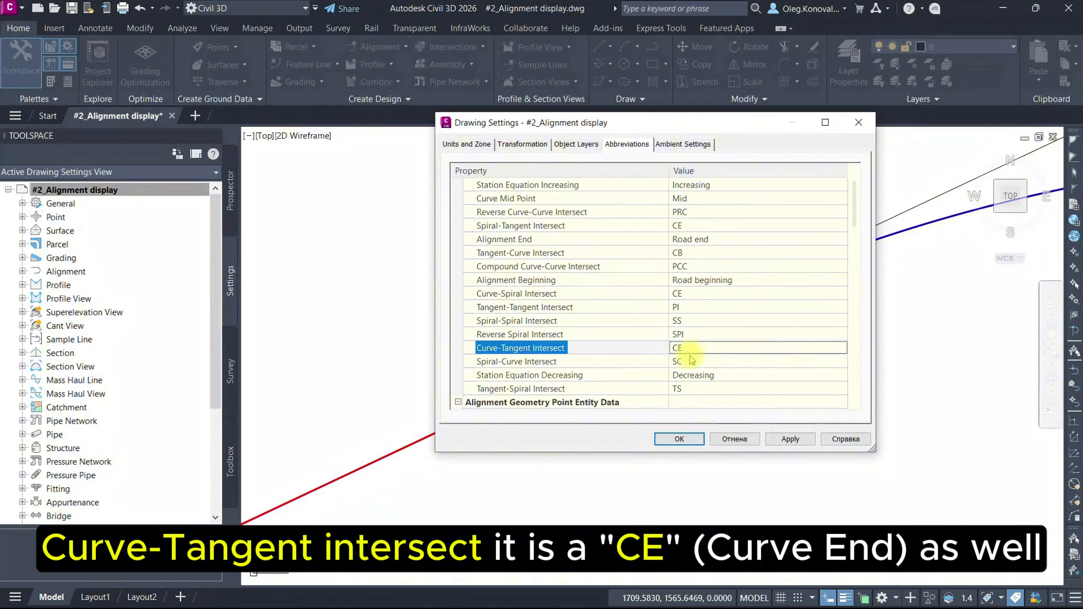
Step: Set the Spiral-Curve Intersect abbreviation to CB and correct the Spiral-Tangent Intersect abbreviation to SE
click(694, 362)
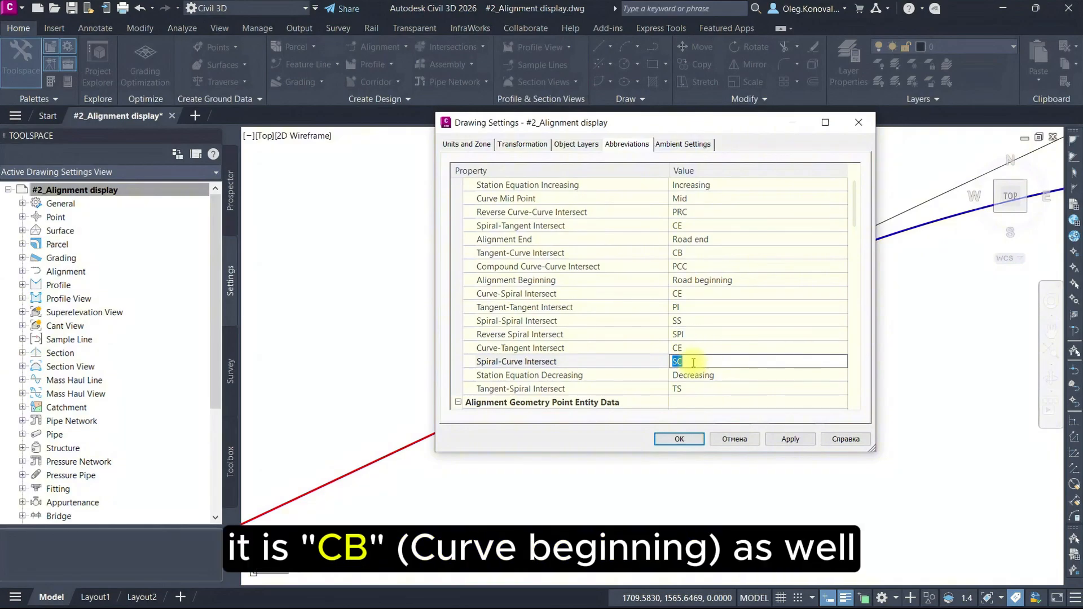
text(C)
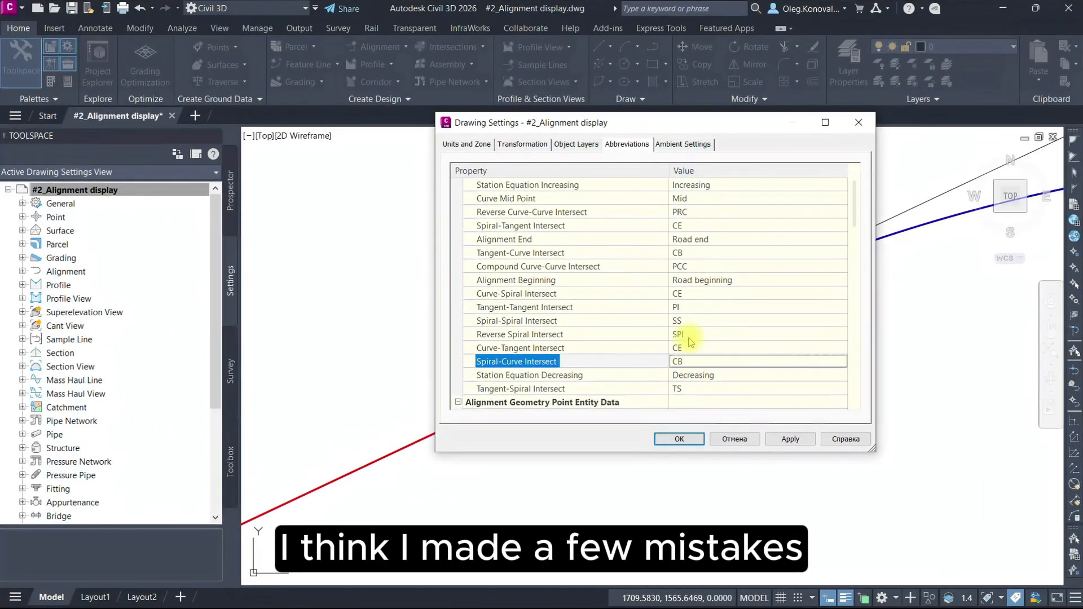
scroll(556, 284, up, 2)
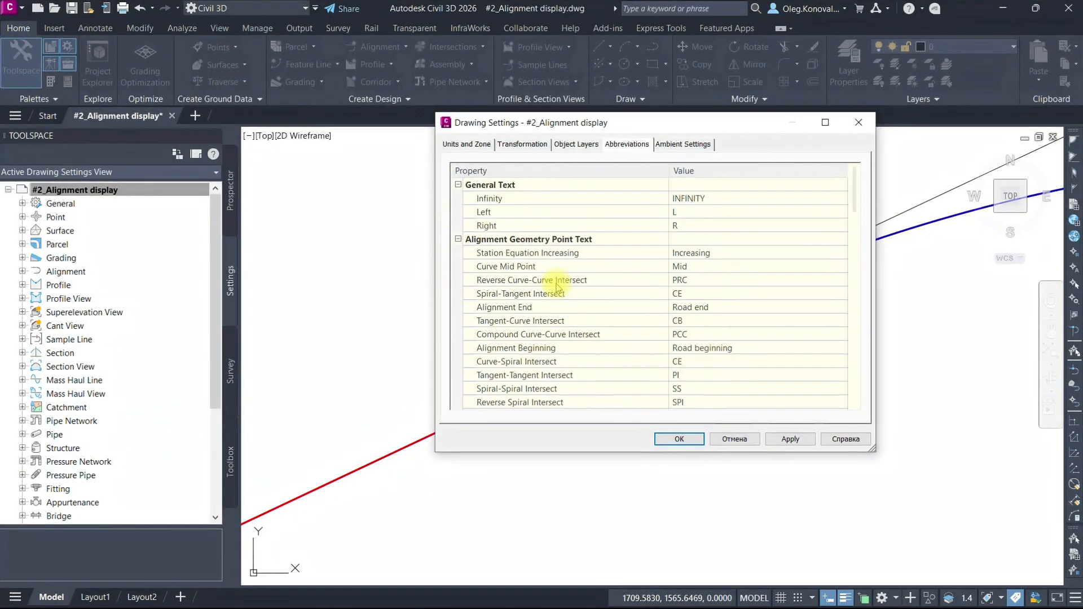
click(511, 298)
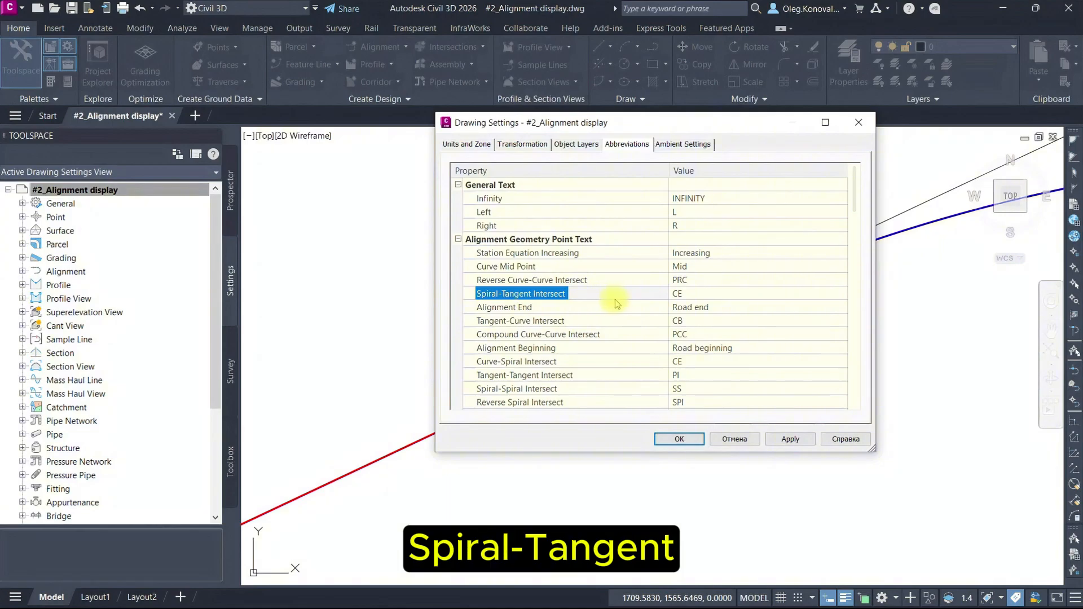
click(692, 294)
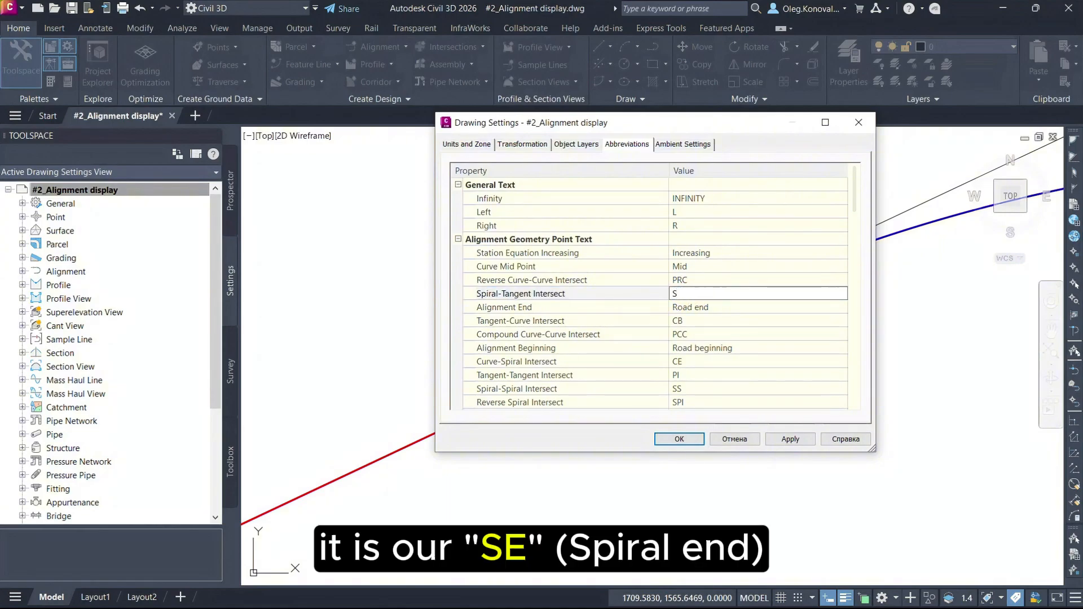
click(693, 299)
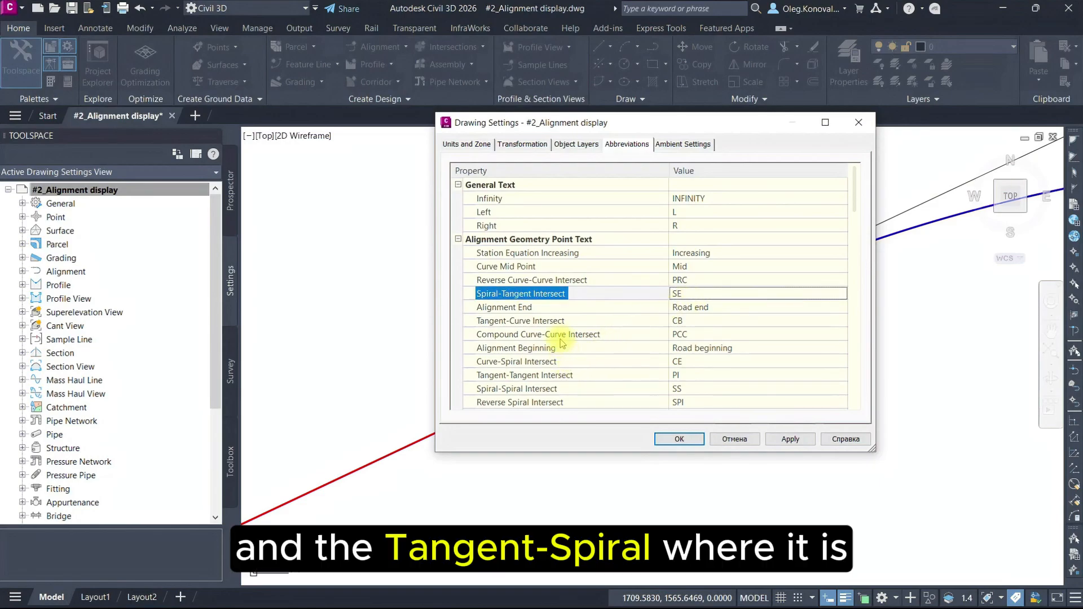
Step: Set the Tangent-Spiral Intersect abbreviation to SB and accept the drawing settings
scroll(564, 327, down, 2)
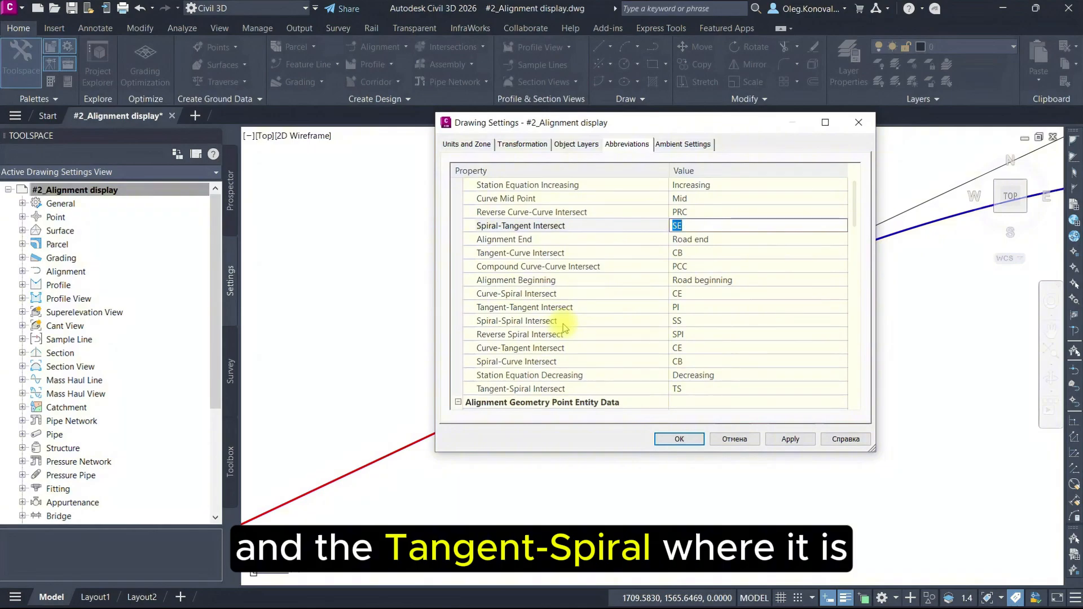
click(683, 389)
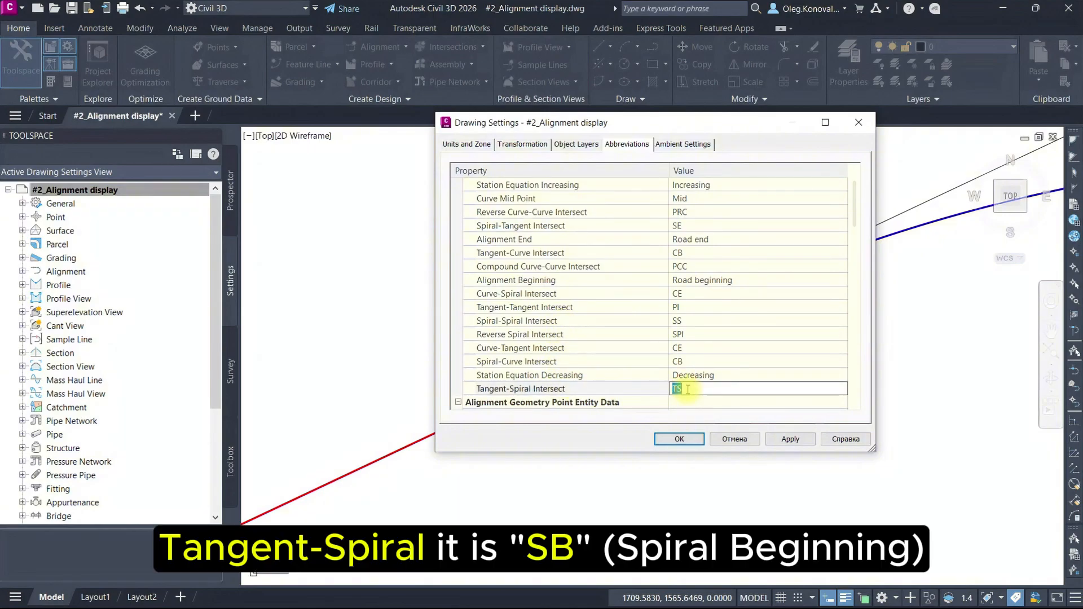
text(S)
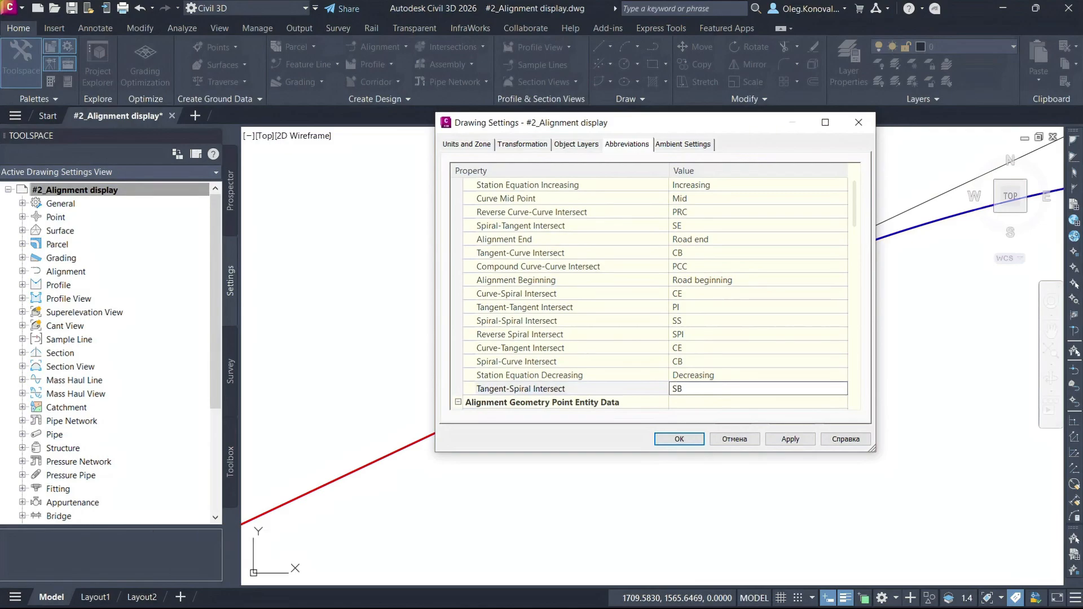
key(Return)
click(680, 438)
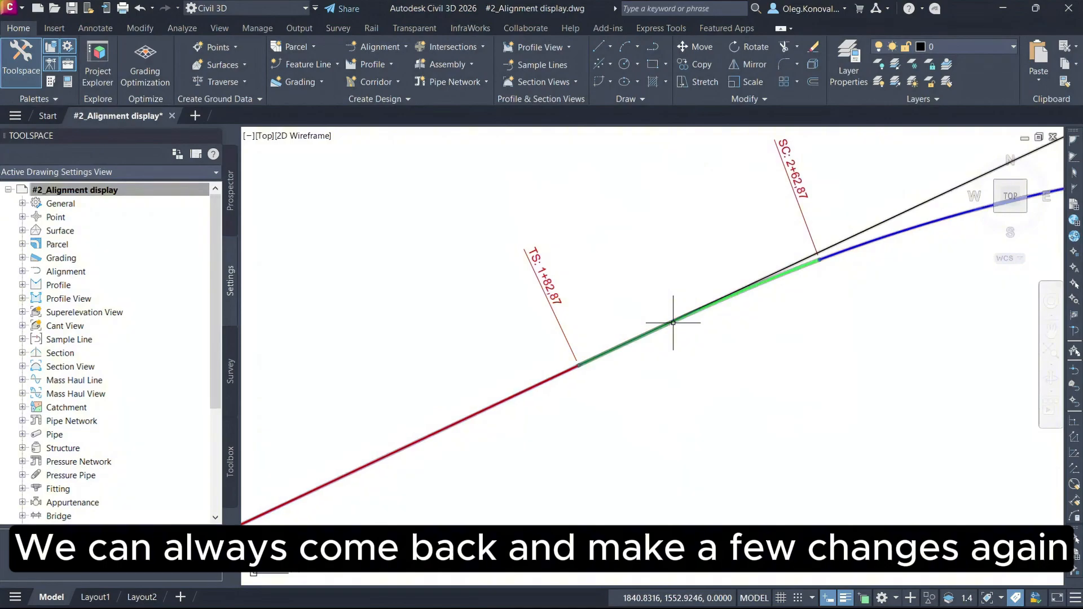
Step: Regenerate the drawing with REGEN to update the alignment's geometry point labels
middle_drag(607, 318, 661, 291)
scroll(660, 291, down, 2)
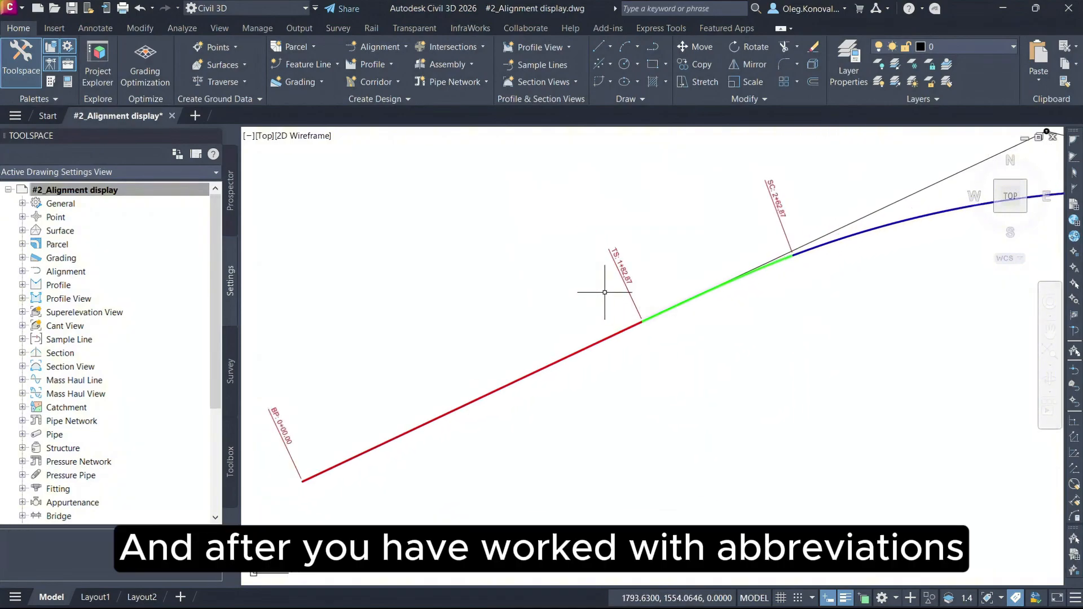
text(re)
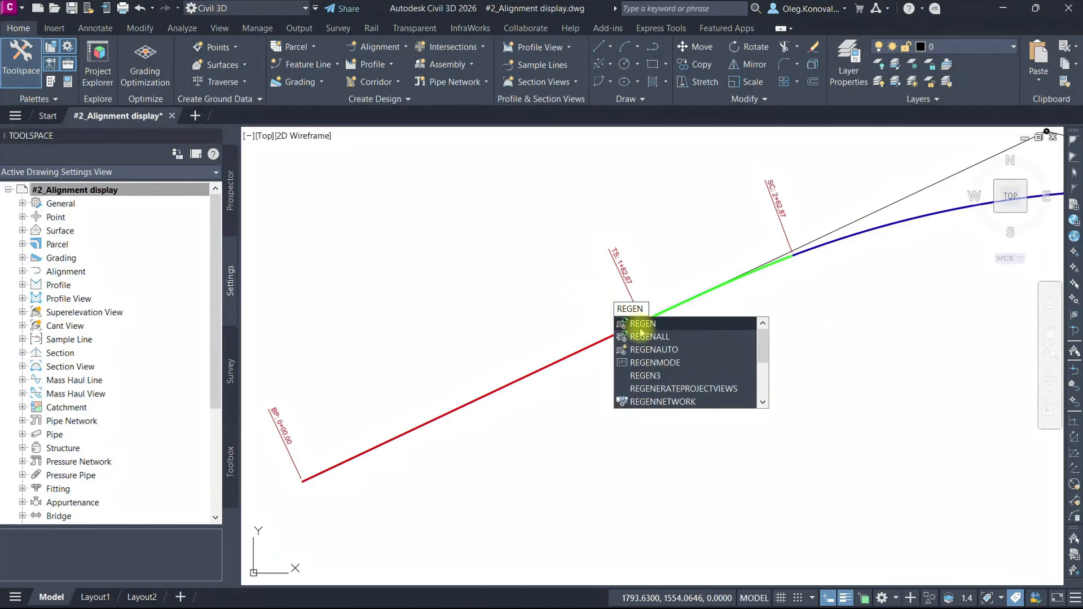
key(Return)
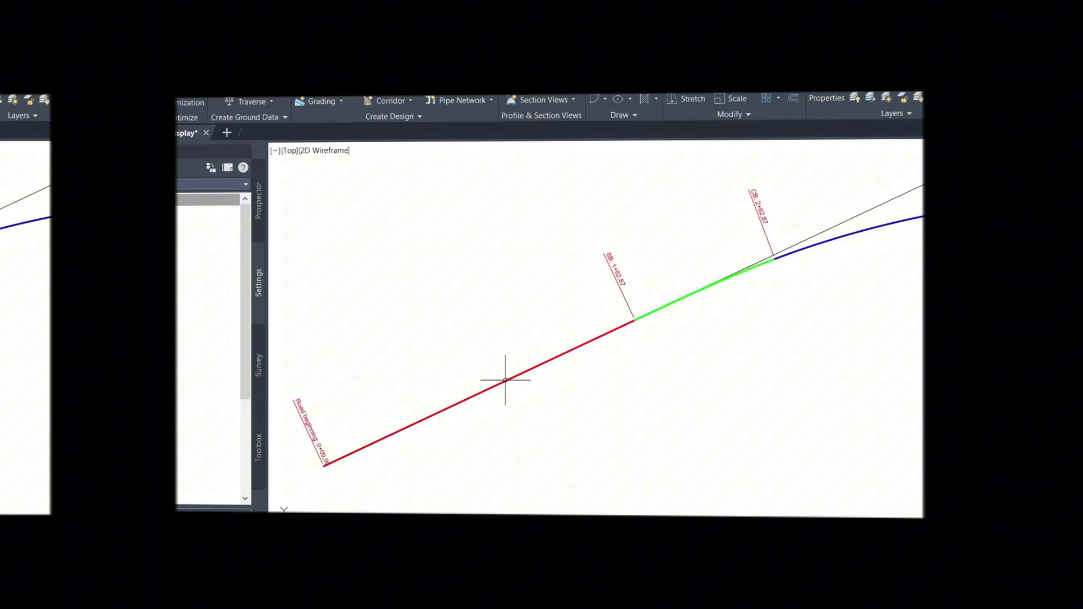
Step: Examine the geometry point labels along the whole alignment, from the road beginning through the spirals and curve to the road end
middle_drag(506, 380, 645, 323)
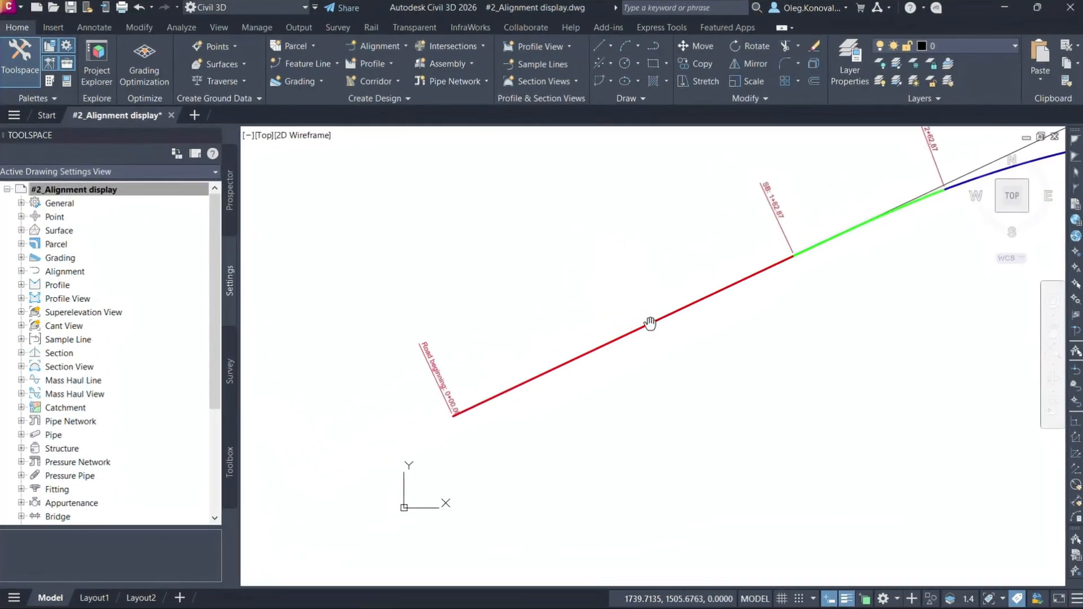
scroll(469, 350, up, 4)
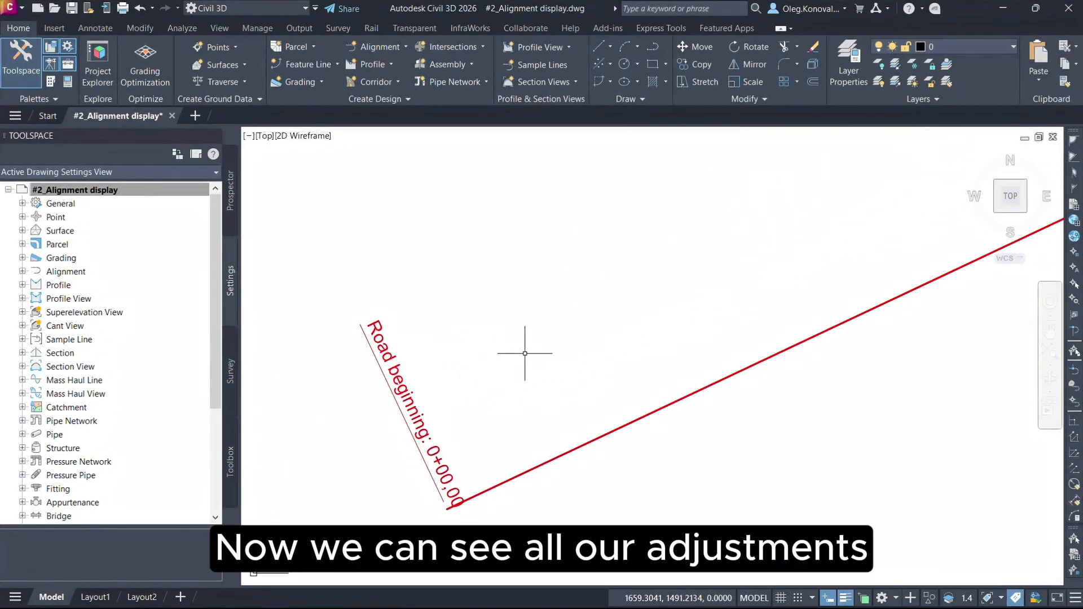
middle_drag(570, 333, 462, 372)
scroll(462, 372, down, 2)
middle_drag(652, 303, 450, 376)
mouse_move(656, 284)
middle_down()
mouse_move(563, 357)
mouse_move(519, 345)
middle_up()
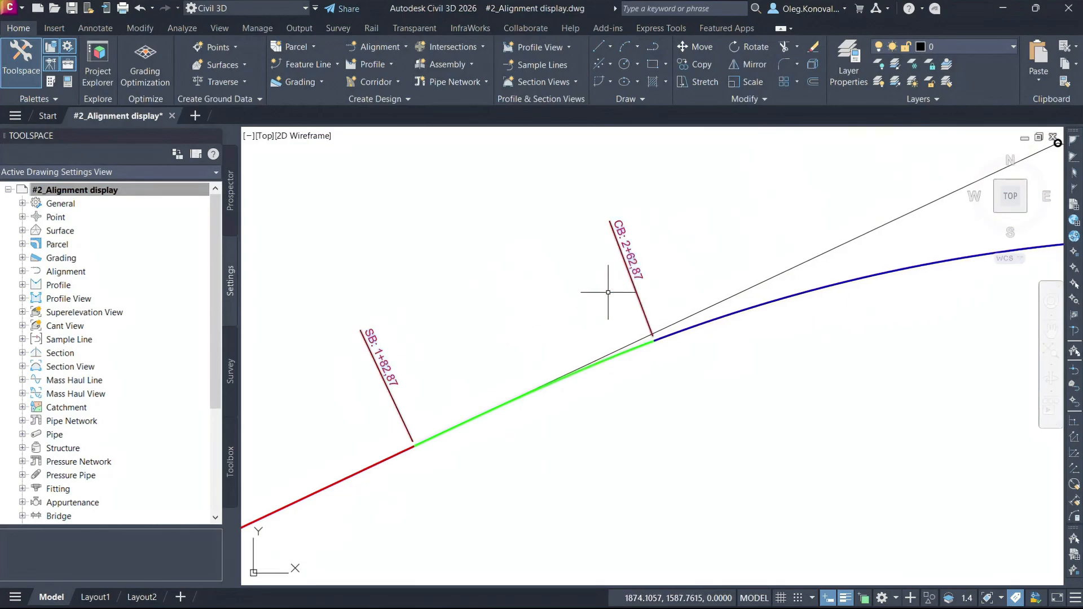
middle_drag(624, 278, 512, 309)
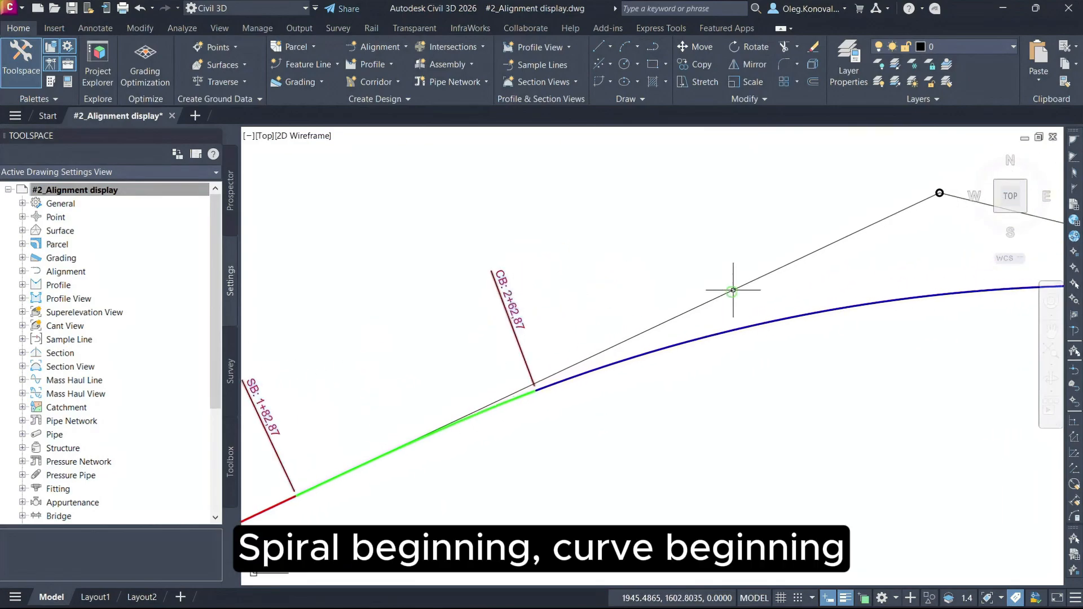
middle_drag(725, 290, 395, 332)
middle_drag(972, 346, 624, 345)
middle_drag(729, 279, 530, 299)
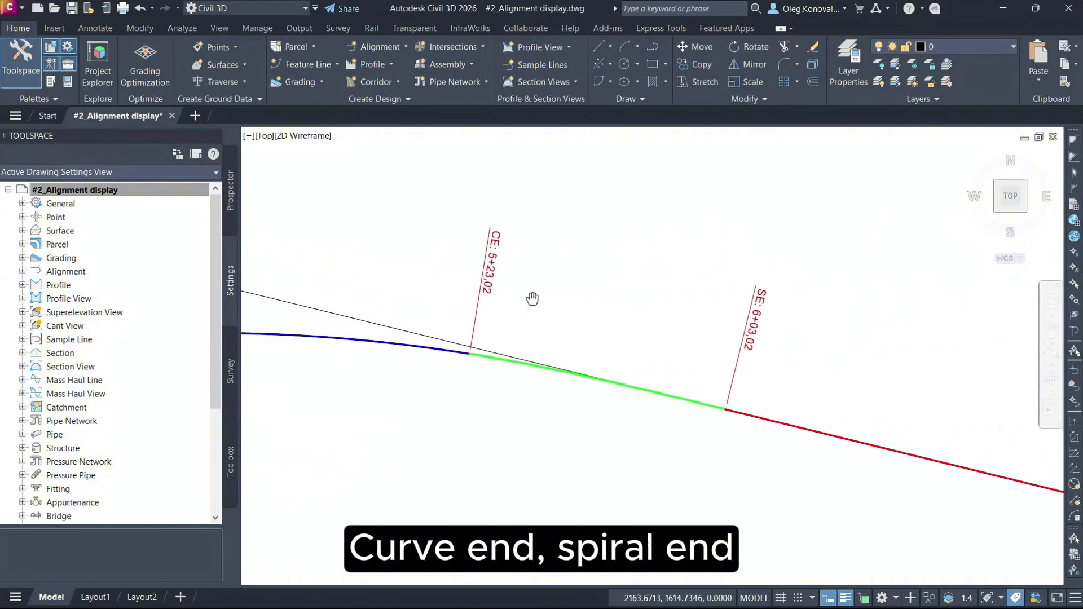
mouse_move(757, 331)
middle_down()
mouse_move(587, 304)
mouse_move(634, 322)
middle_up()
middle_drag(1005, 411, 737, 336)
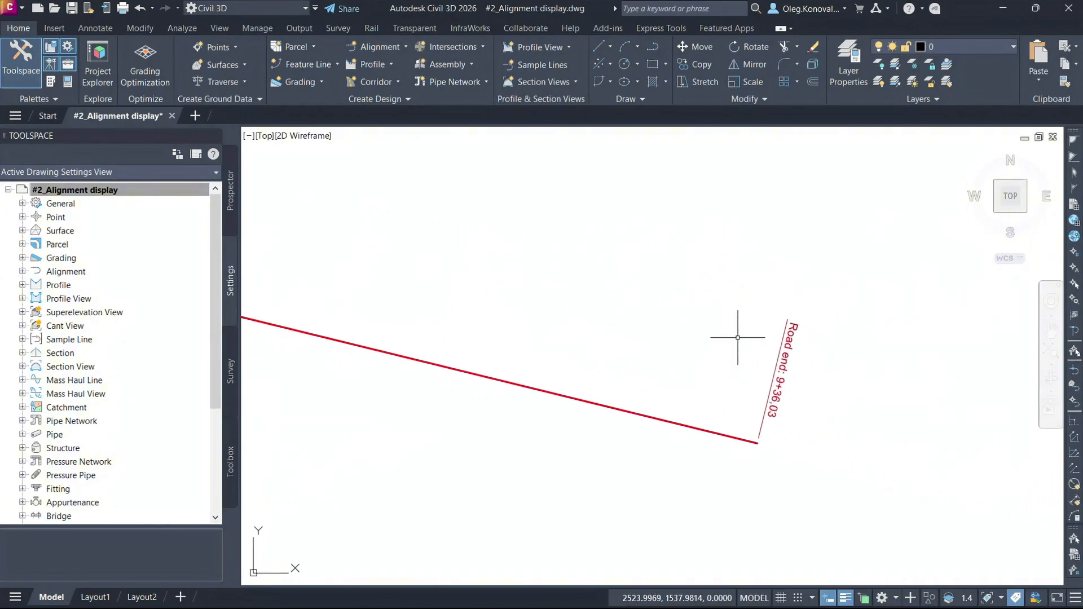
scroll(803, 376, up, 2)
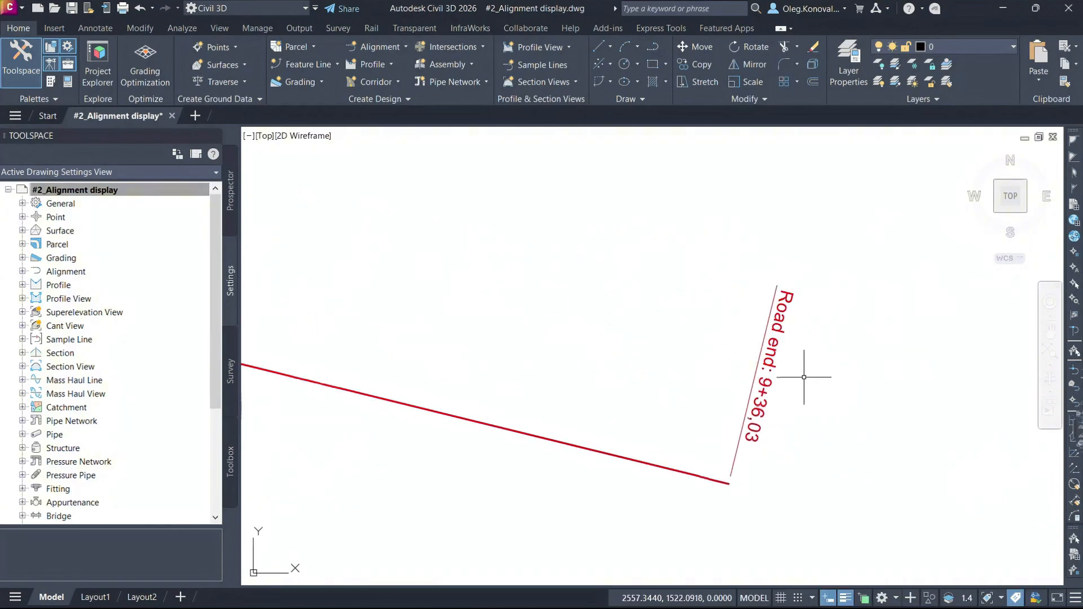
scroll(803, 376, up, 2)
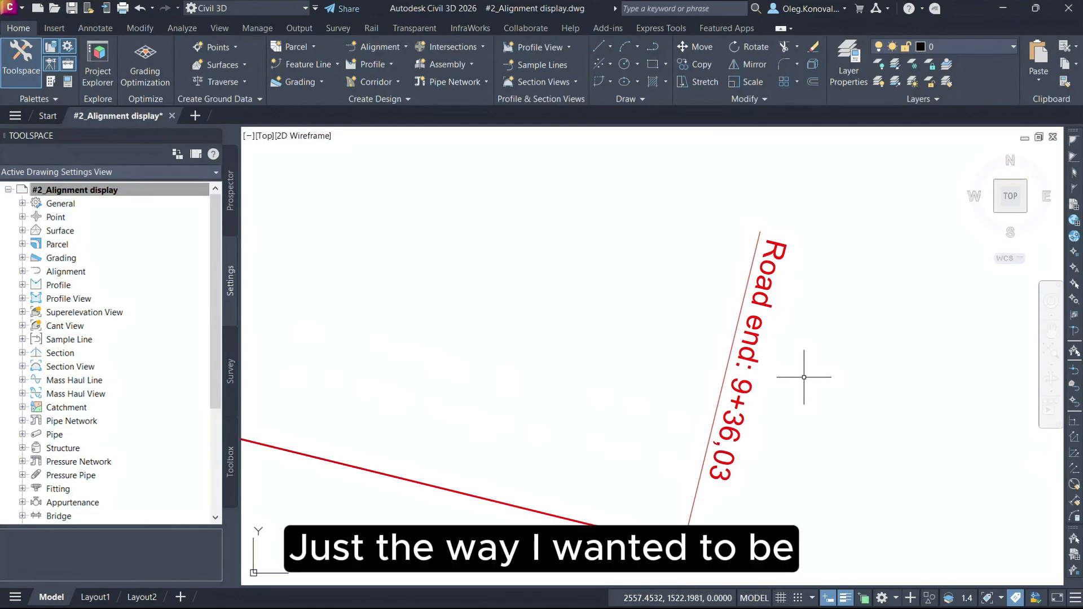